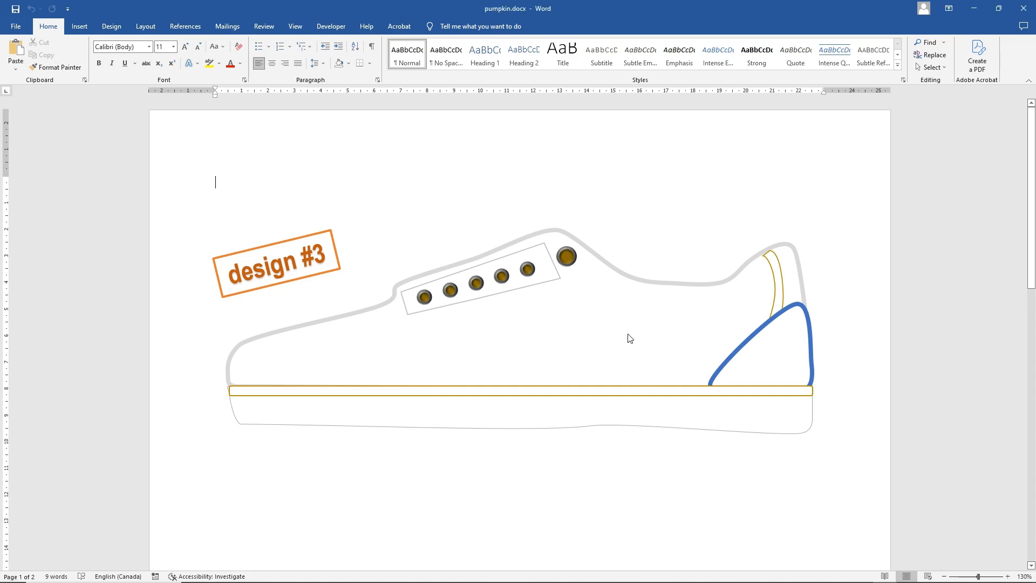
Fill the shoe's blue-outlined heel panel with standard green and change its outline to dark green
click(590, 328)
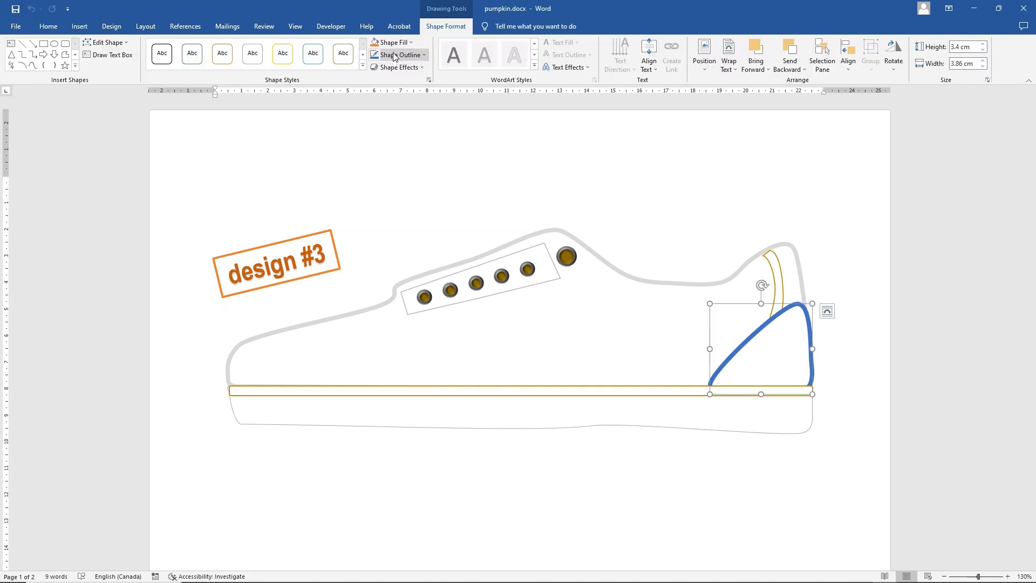
click(393, 42)
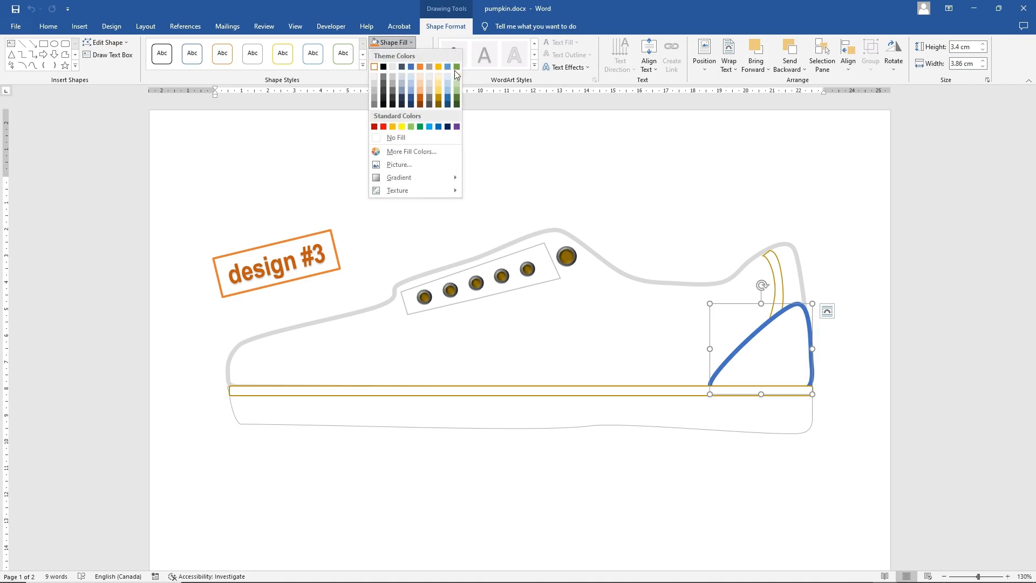
click(420, 127)
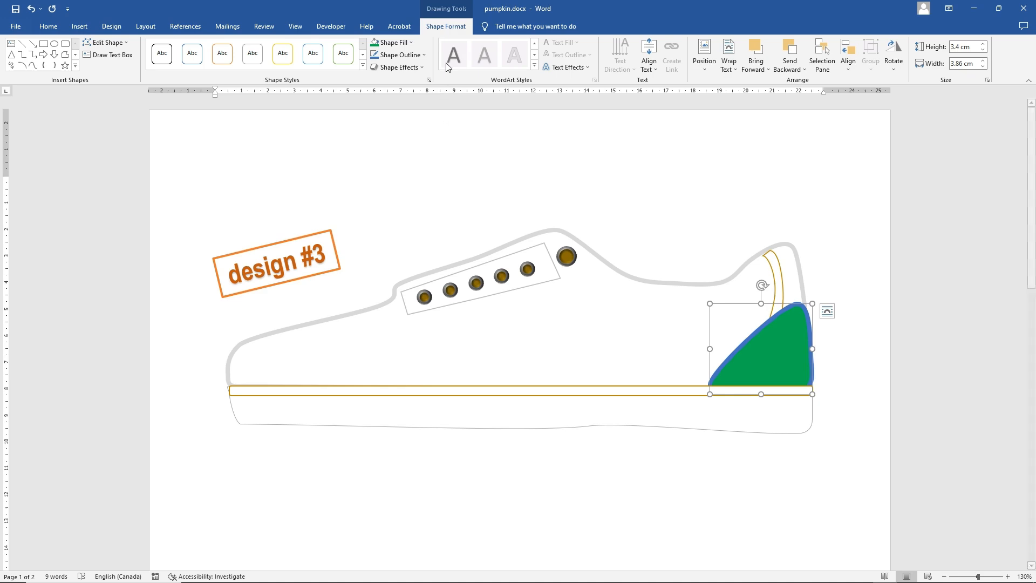
click(398, 55)
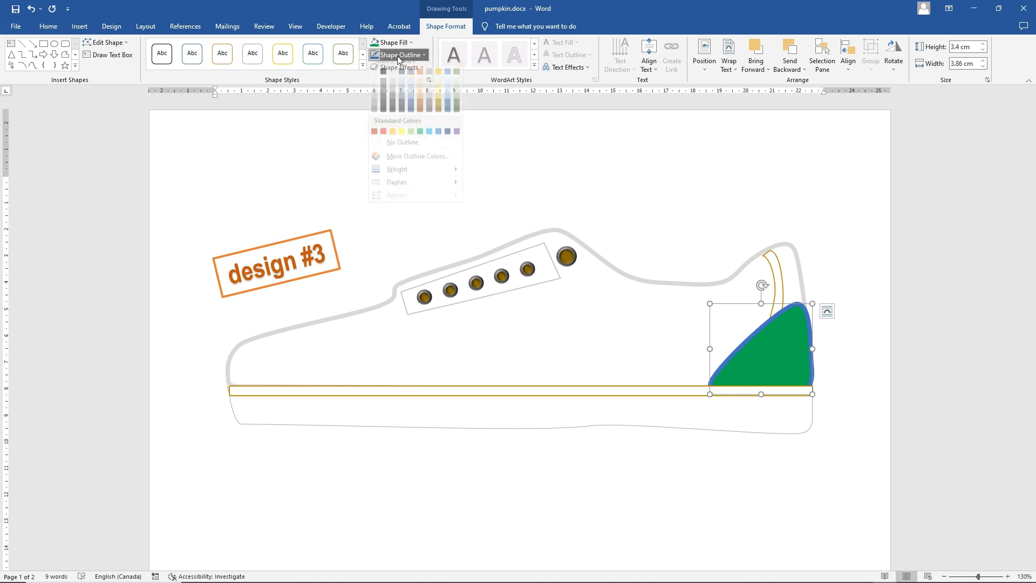
click(457, 116)
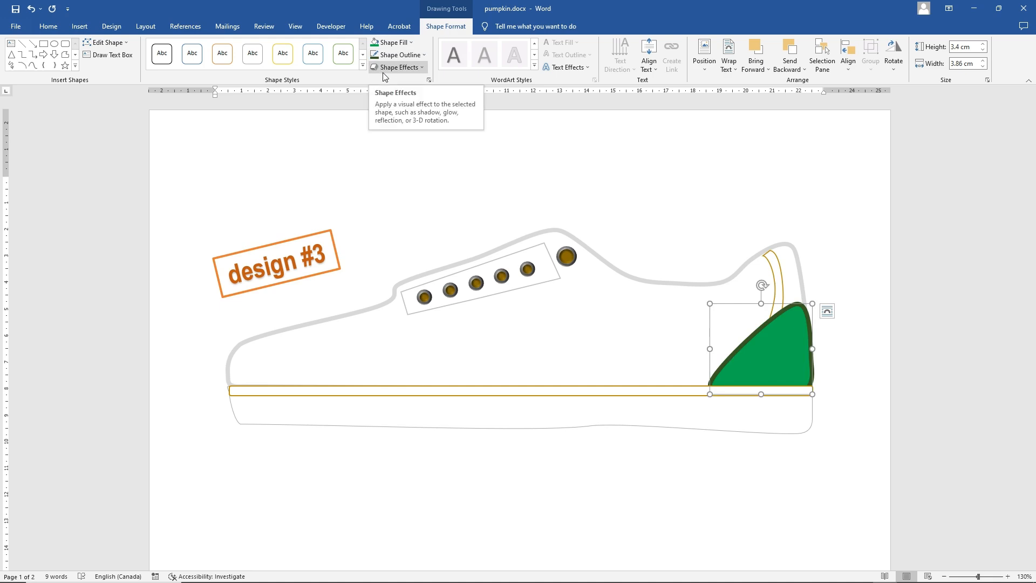
Apply a dark-variation gradient to the heel panel's green fill, shading darker toward the back of the shoe
click(395, 43)
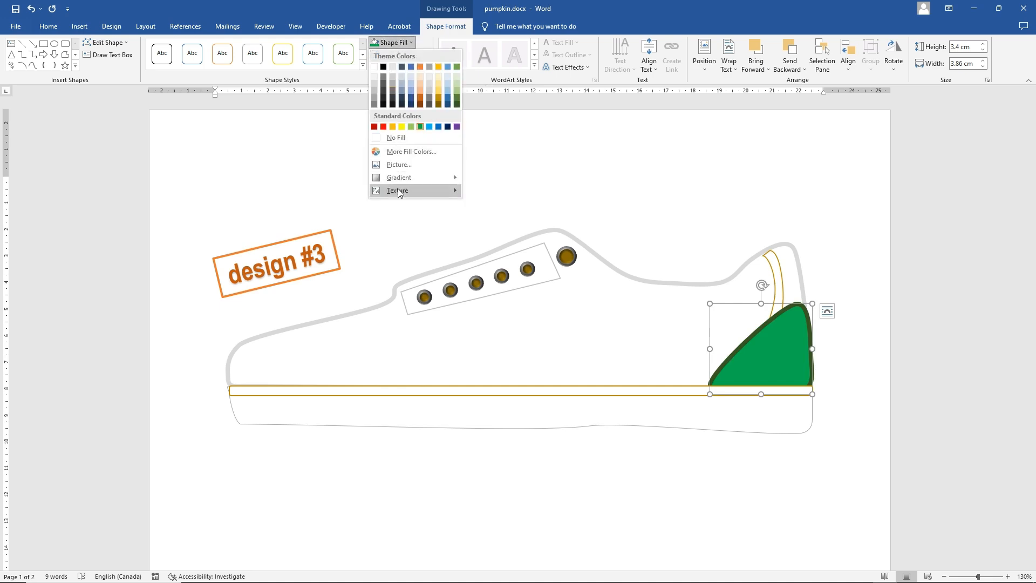
mouse_move(400, 180)
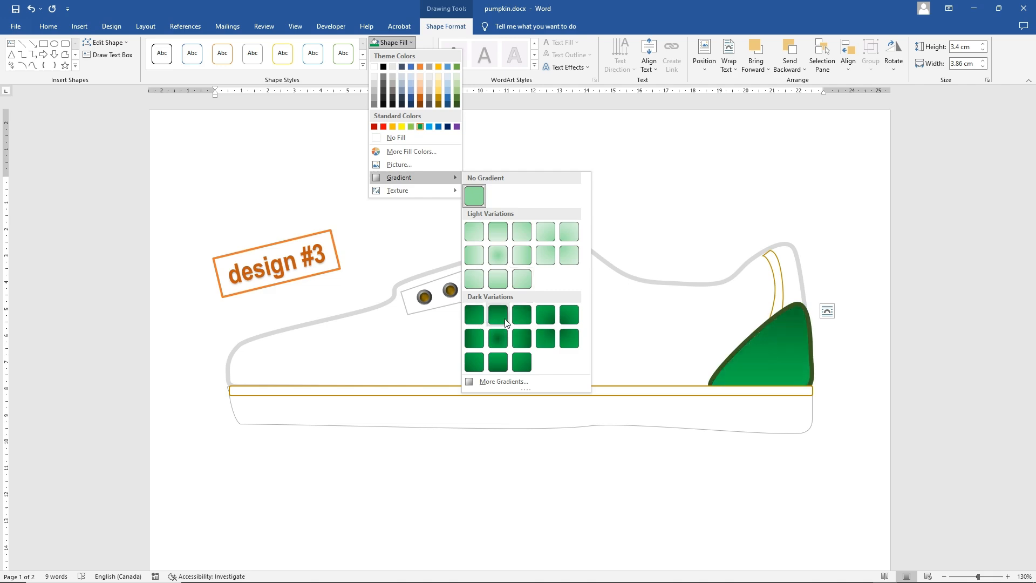
click(527, 338)
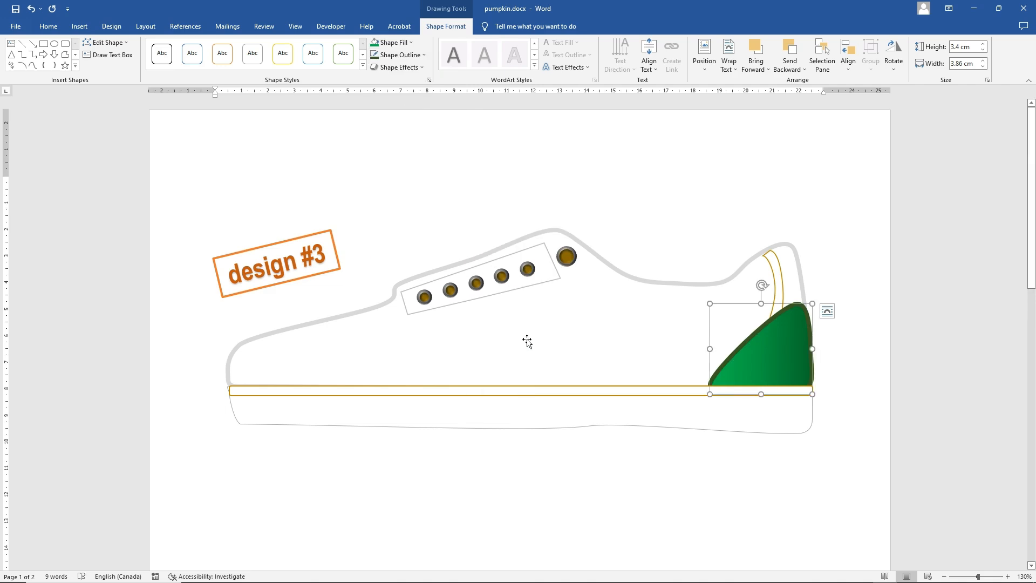
Apply the first bevel preset to the green heel panel
click(578, 326)
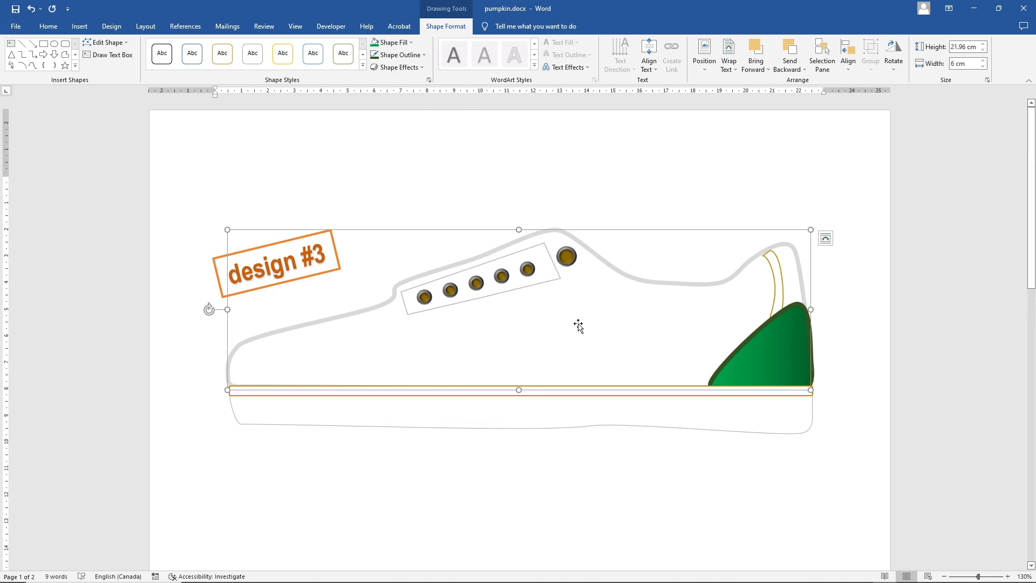
click(755, 366)
click(397, 67)
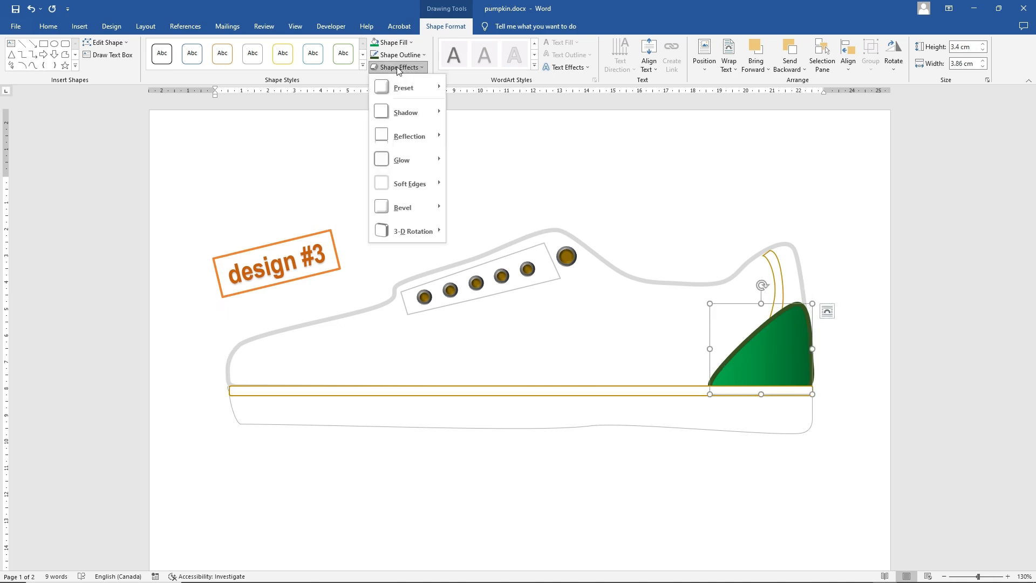
mouse_move(400, 206)
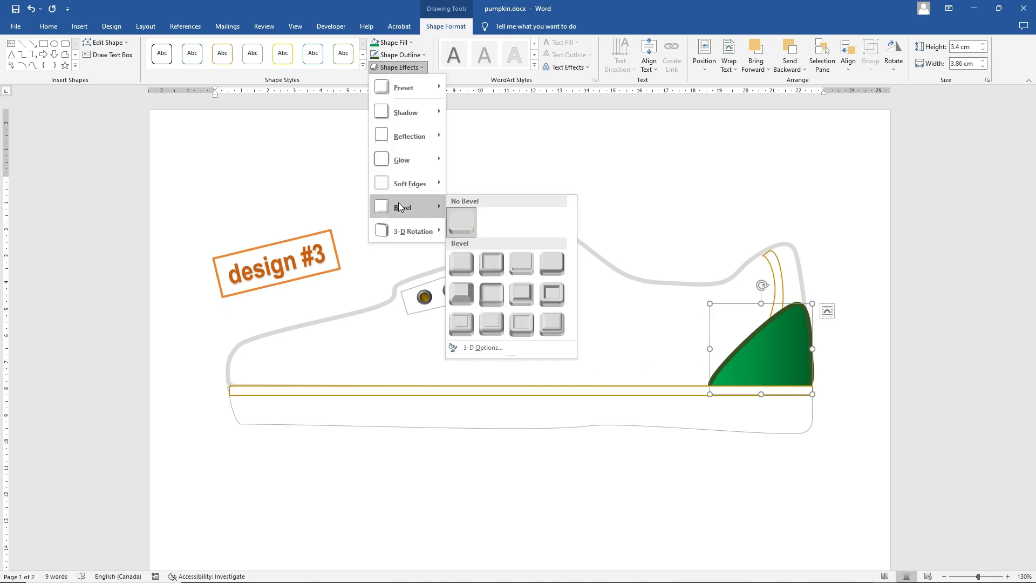
click(466, 270)
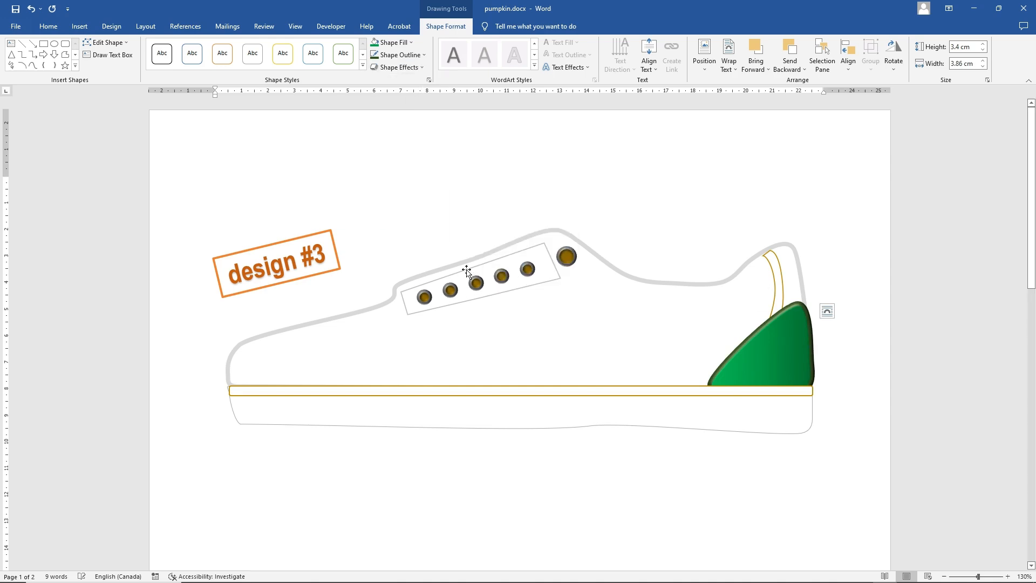
Set the heel panel's 3-D lighting angle to 10° and its top bevel width to 14.5 pt
click(429, 80)
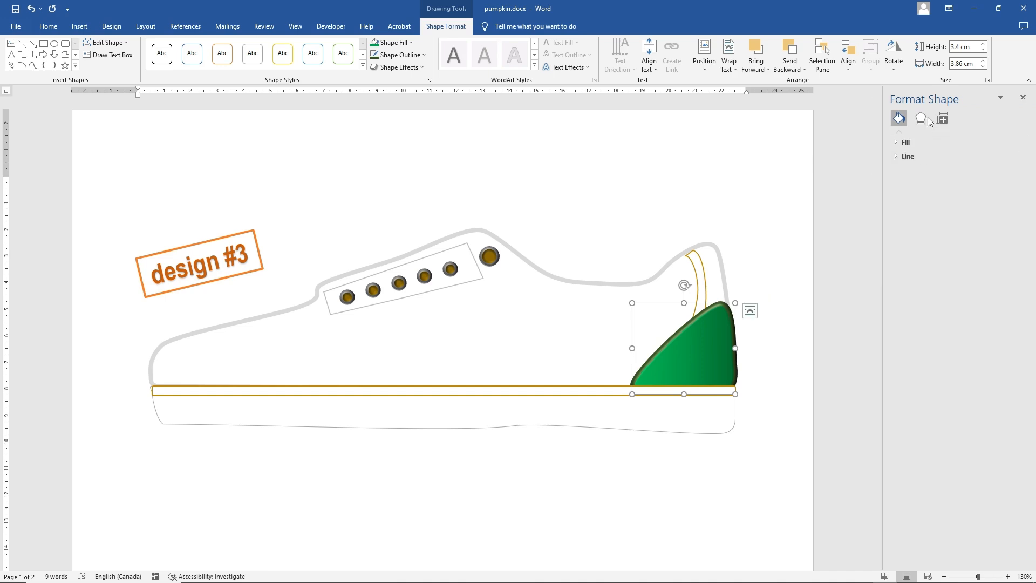
click(922, 119)
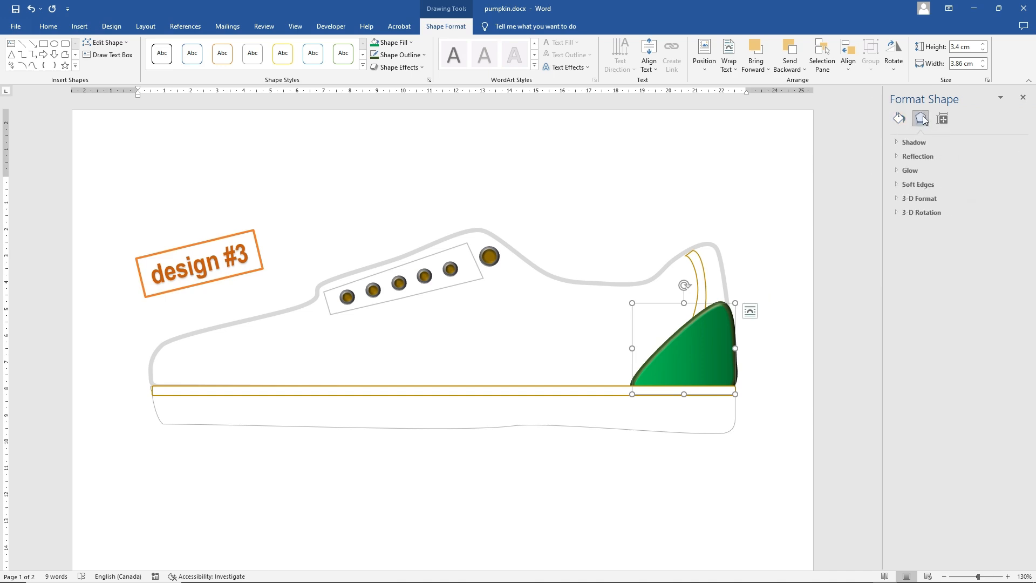
click(919, 198)
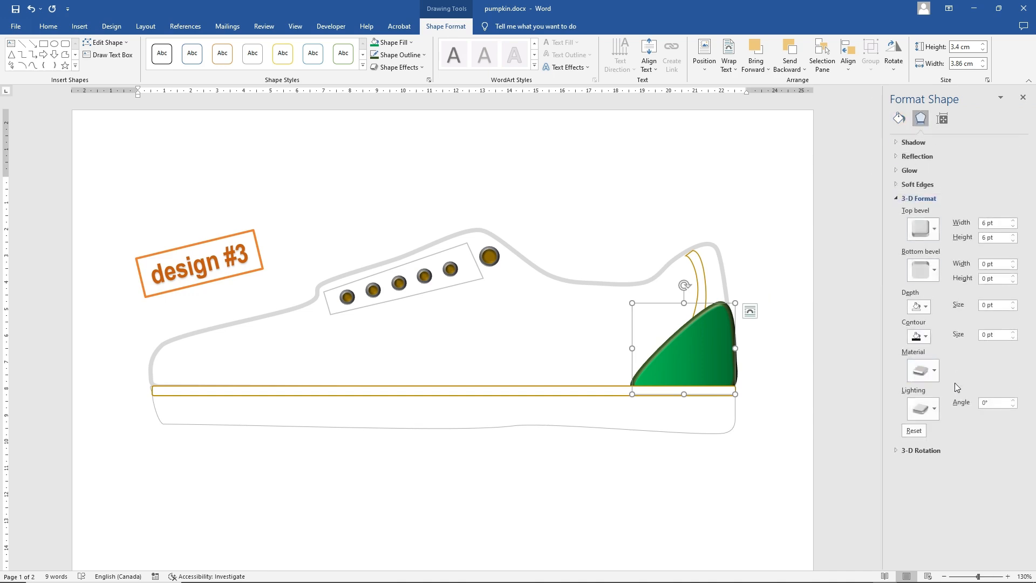
click(1013, 400)
click(1013, 401)
click(1013, 400)
click(1013, 400)
click(1012, 400)
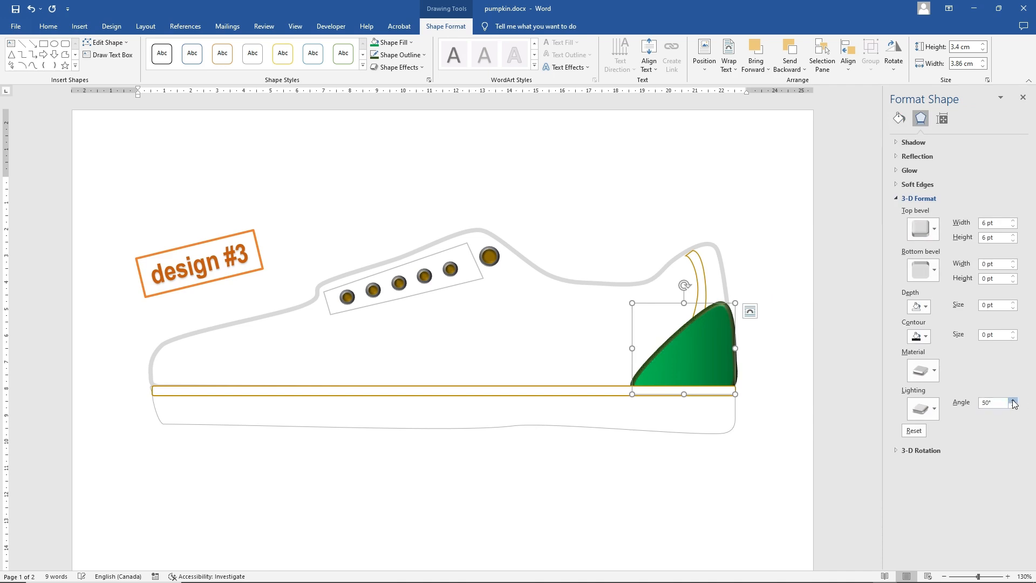
click(1012, 400)
click(1013, 400)
click(1012, 400)
click(1013, 400)
click(1013, 400)
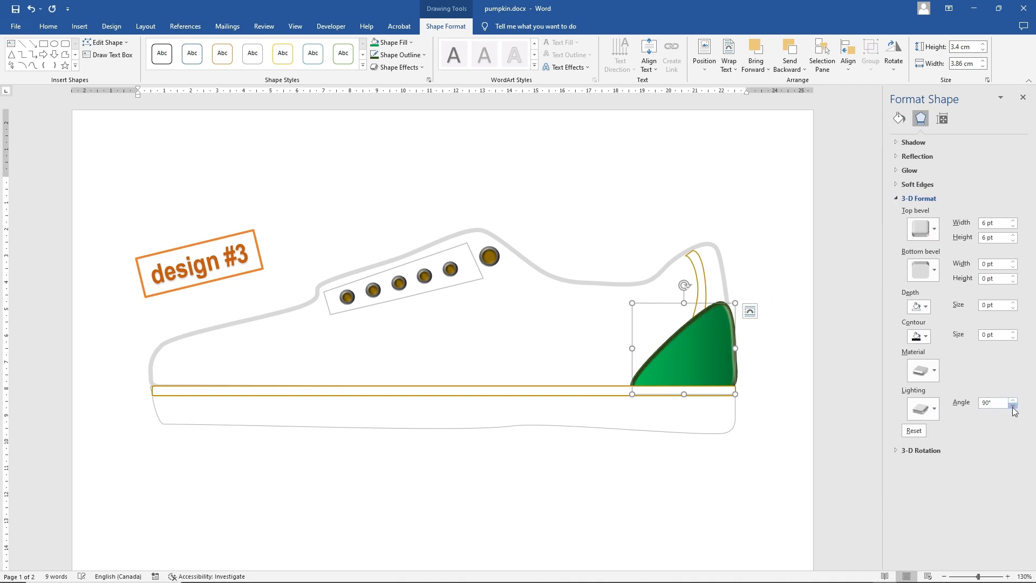
click(1013, 406)
click(1012, 406)
click(1013, 405)
click(1012, 405)
click(1013, 405)
click(1012, 406)
click(1012, 406)
click(1013, 406)
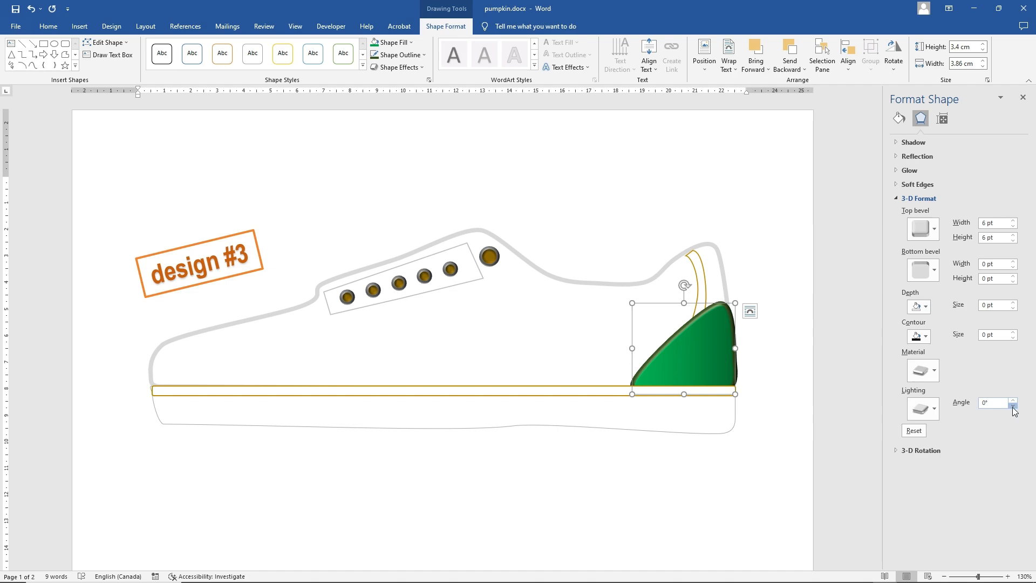
click(1013, 400)
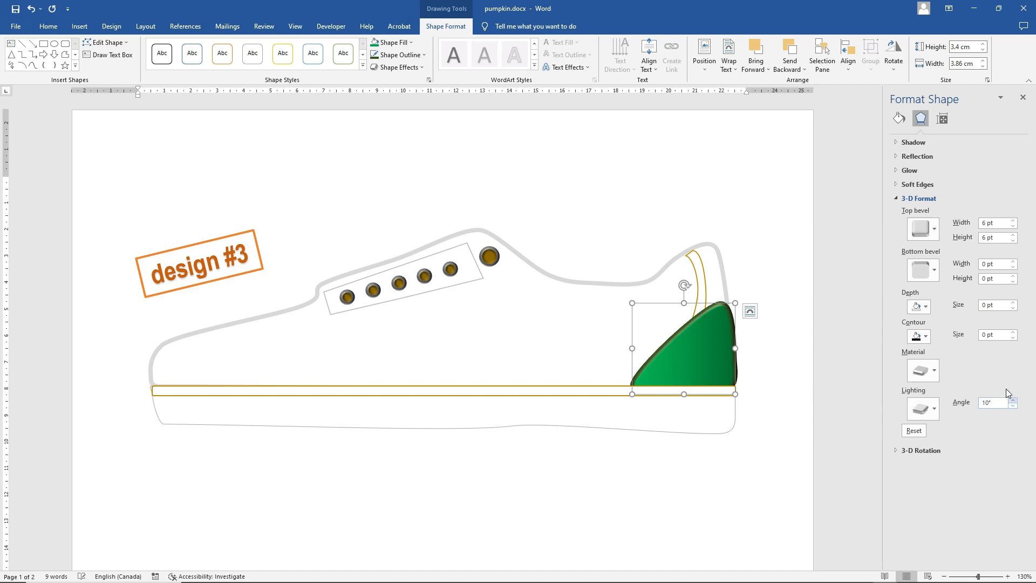
click(1014, 220)
click(1013, 220)
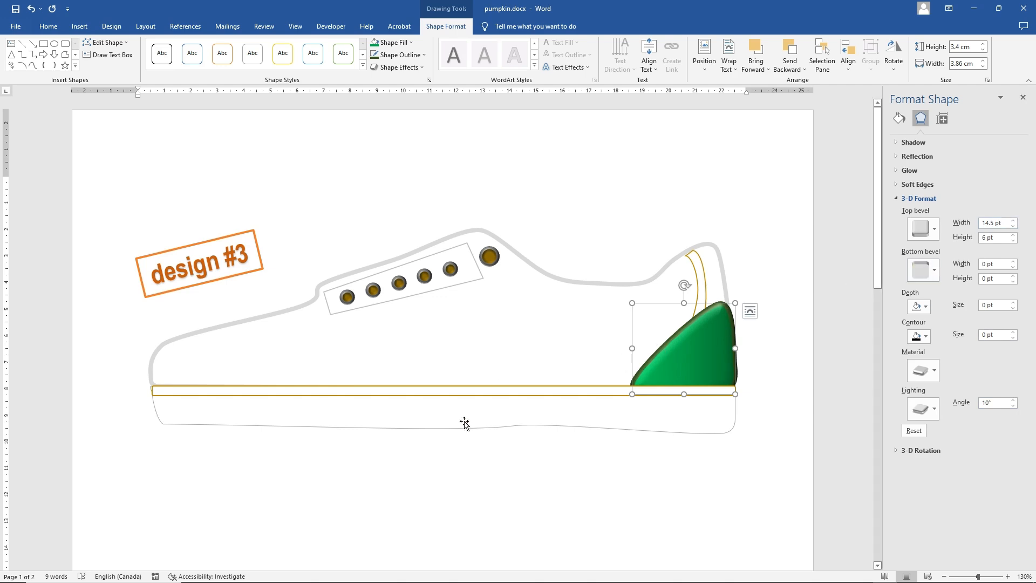
Move the thin outlined panel away from the row of small eyelets and delete it
click(451, 349)
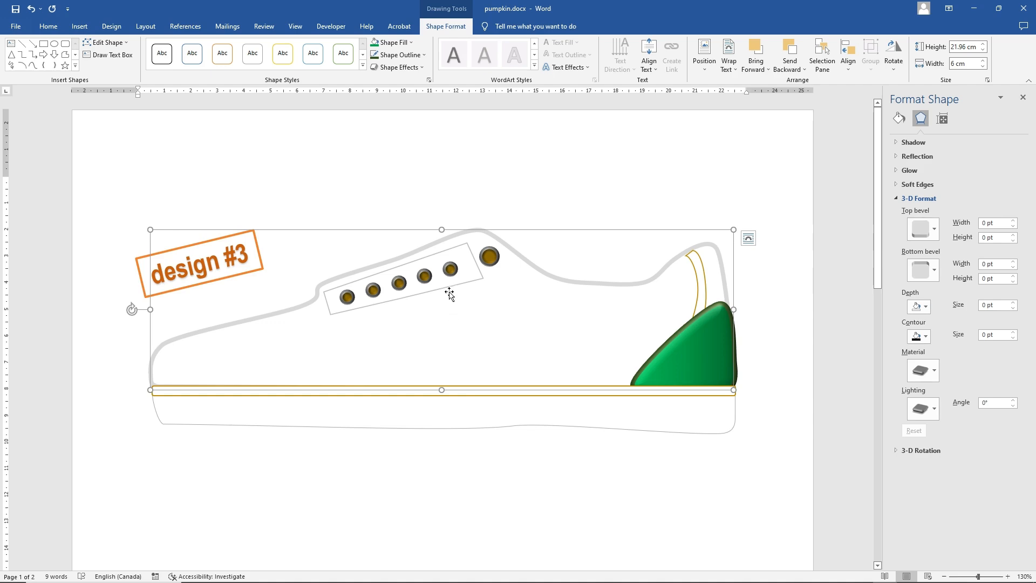
click(467, 279)
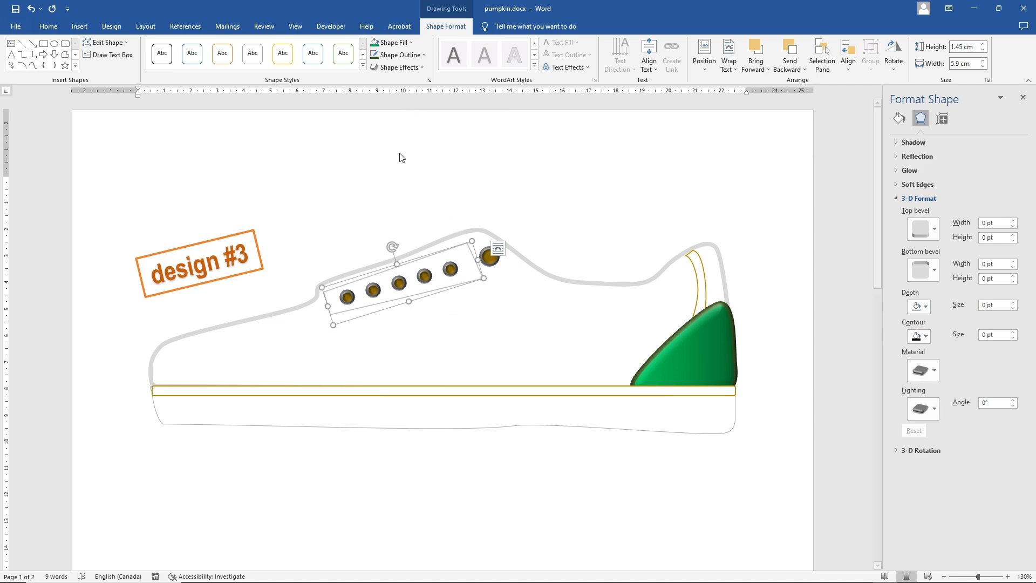
drag(416, 292, 472, 345)
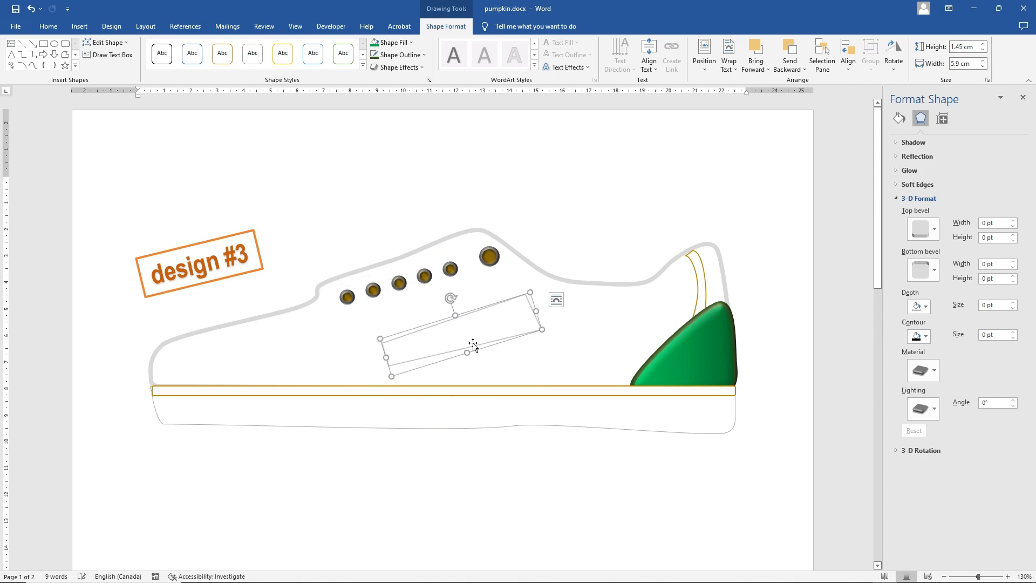
key(Escape)
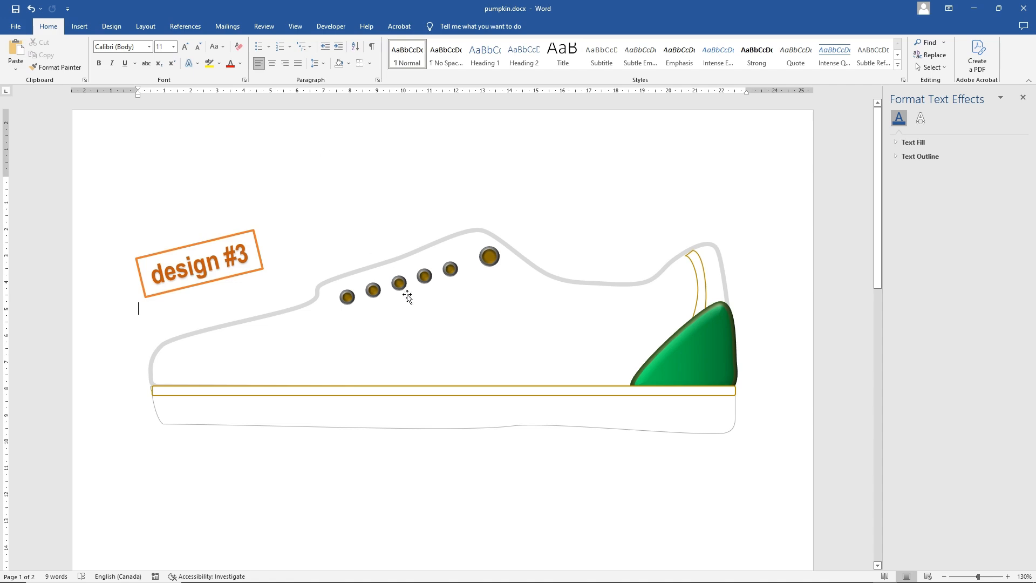
Draw a rounded rectangle about 6.16 cm wide and 1.04 cm high on the shoe below the small eyelets
click(82, 28)
click(148, 54)
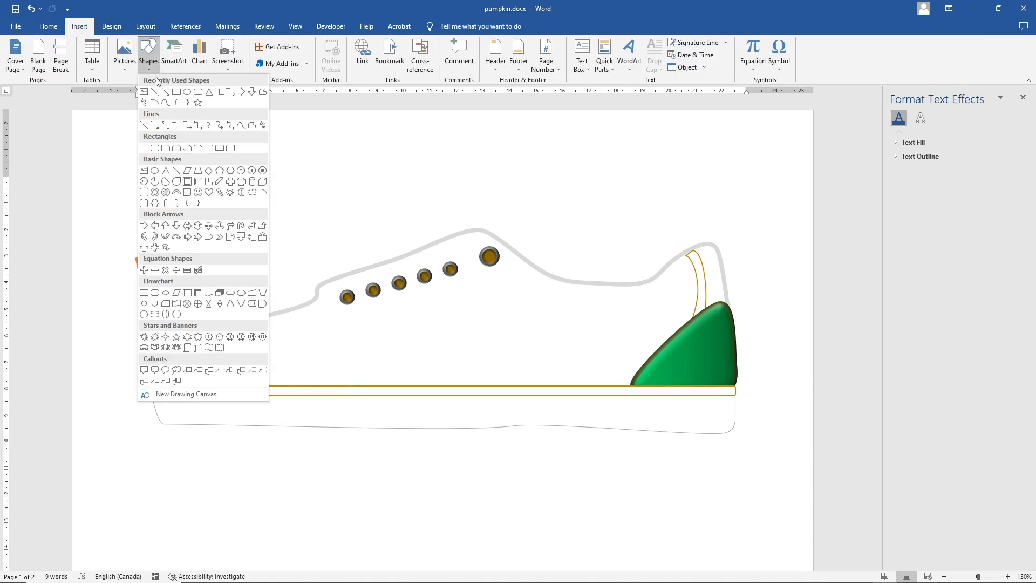
click(198, 102)
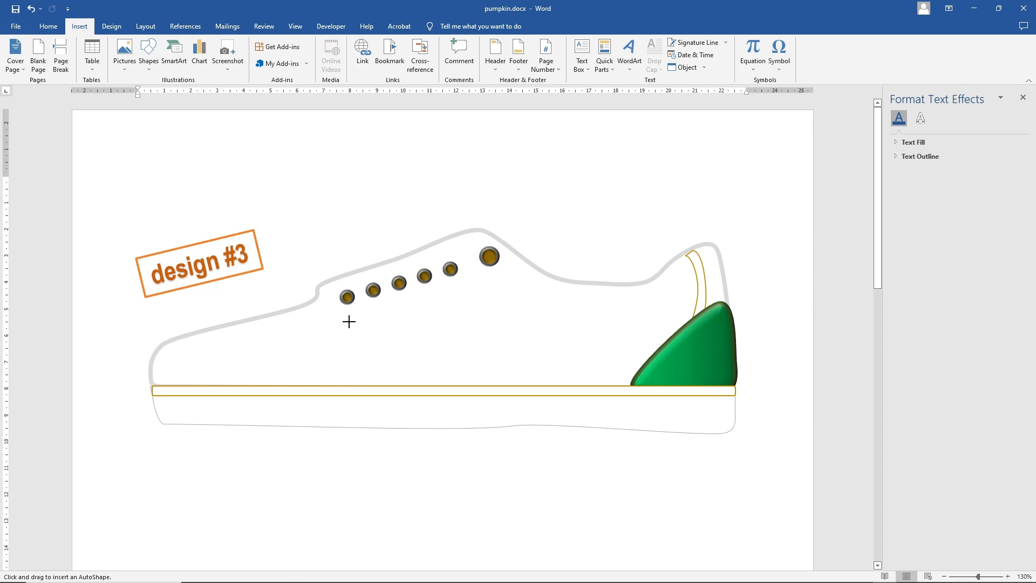
drag(349, 322, 512, 350)
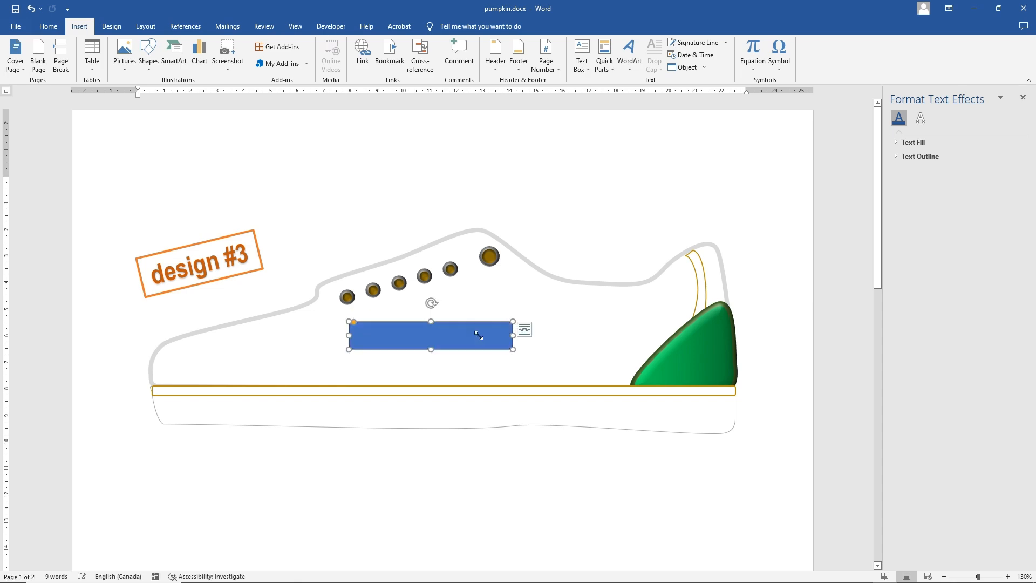
Fill the rounded rectangle with standard green and give it a dark green 2¼ pt outline
click(391, 43)
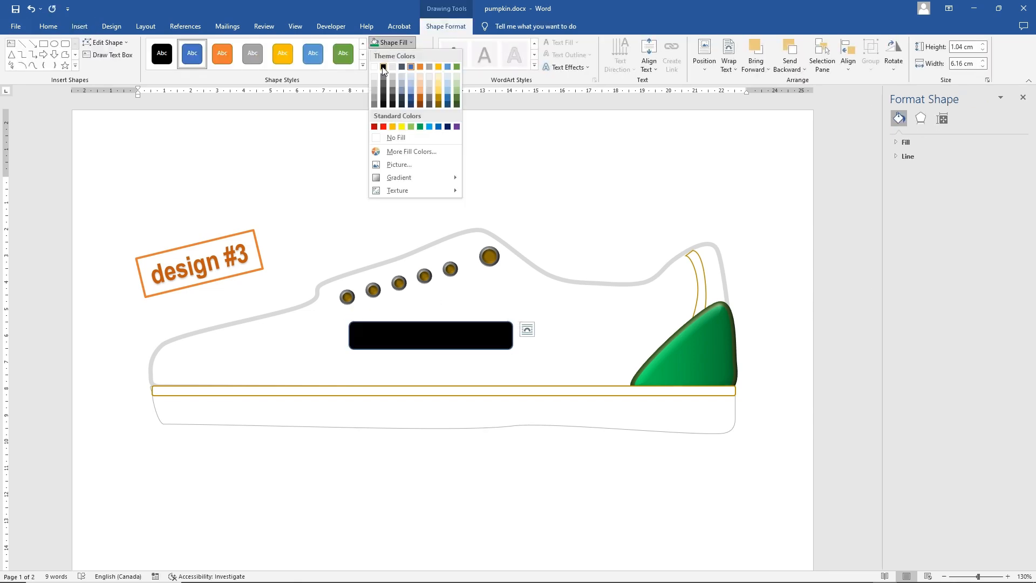
click(419, 129)
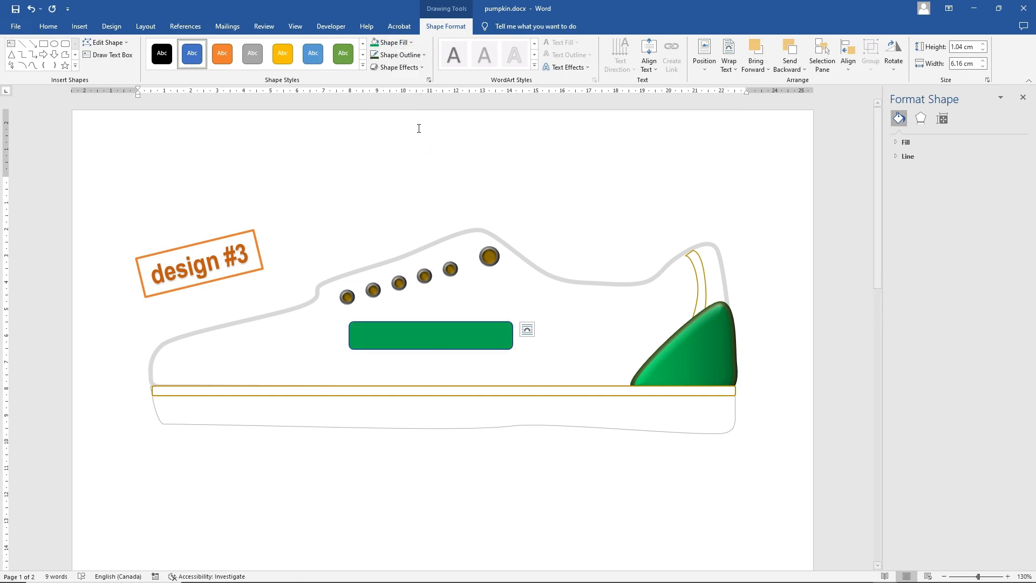
click(401, 56)
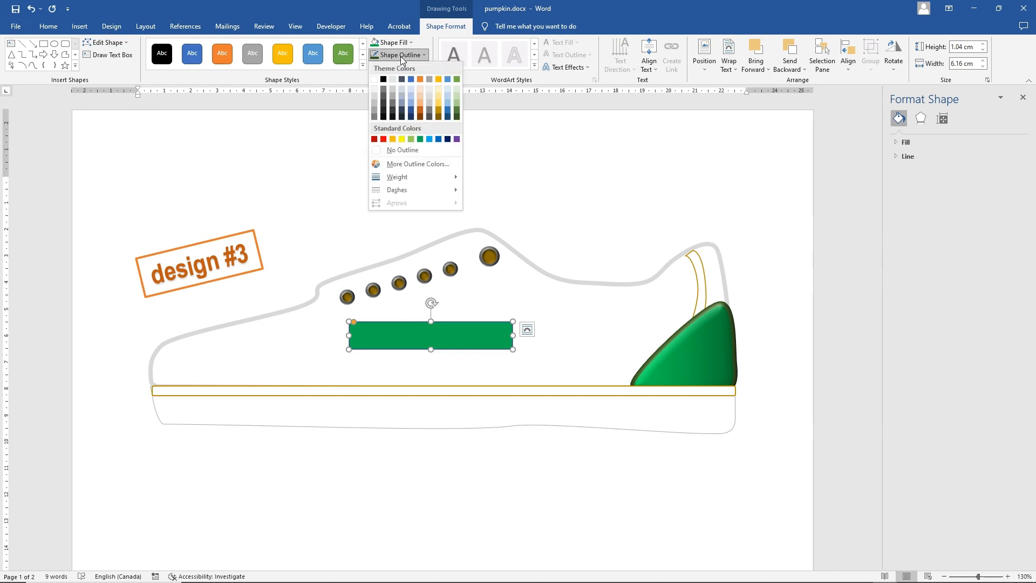
click(457, 111)
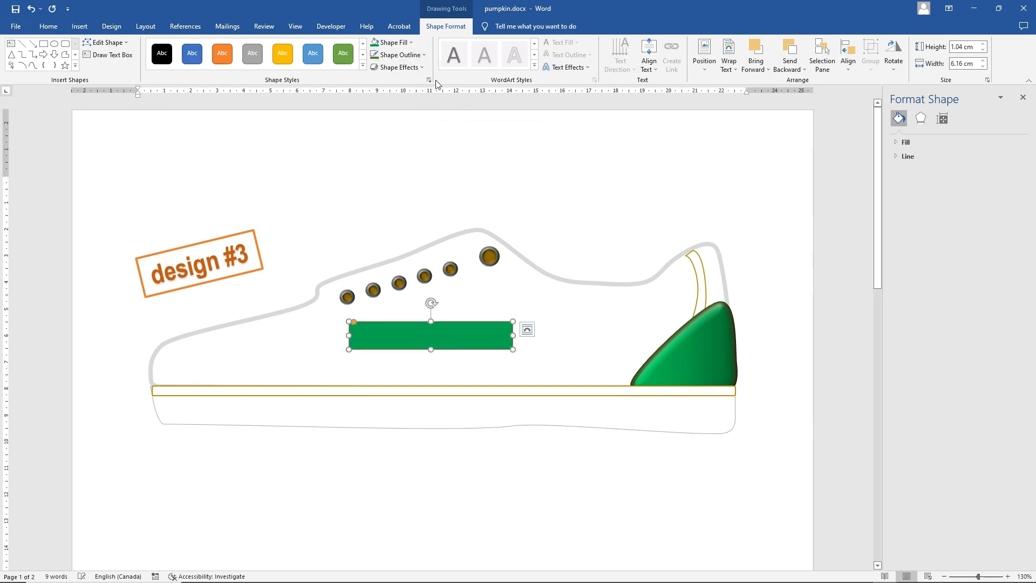
click(414, 56)
mouse_move(412, 176)
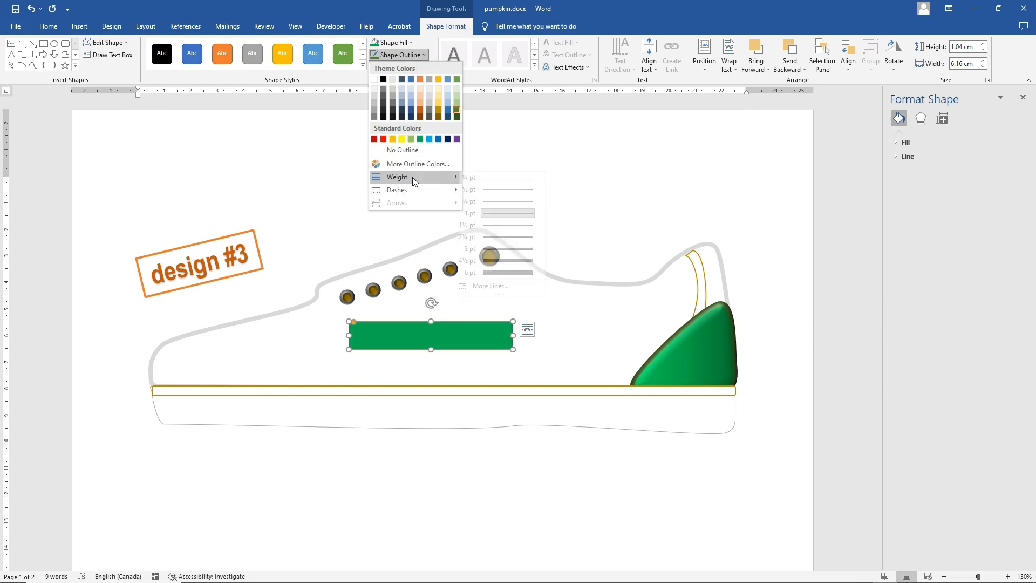
click(513, 237)
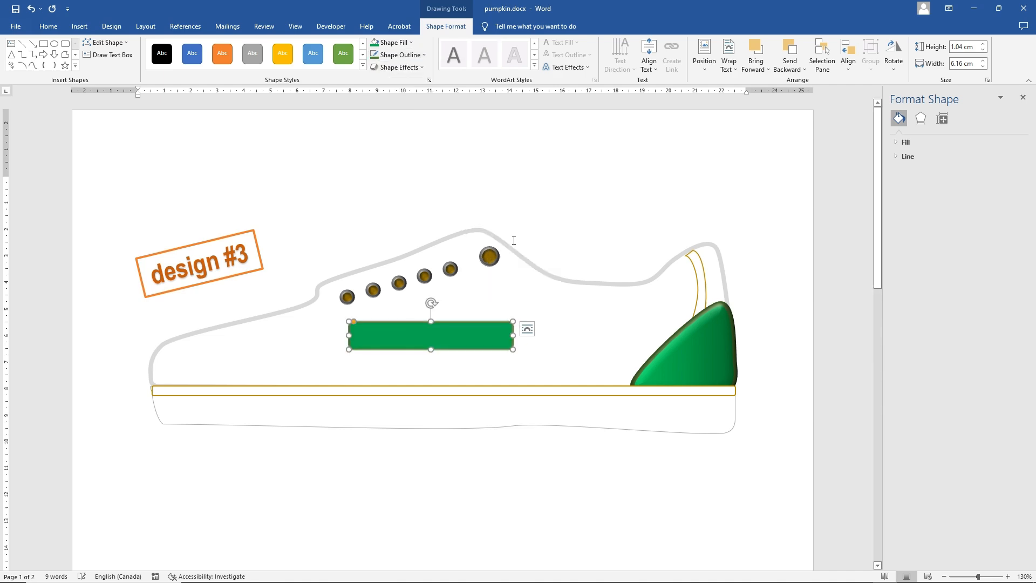
Tilt the green rectangle along the lacing slope, place it over the five small eyelets and resize it to about 5.94 by 1.09 cm
drag(431, 303, 417, 263)
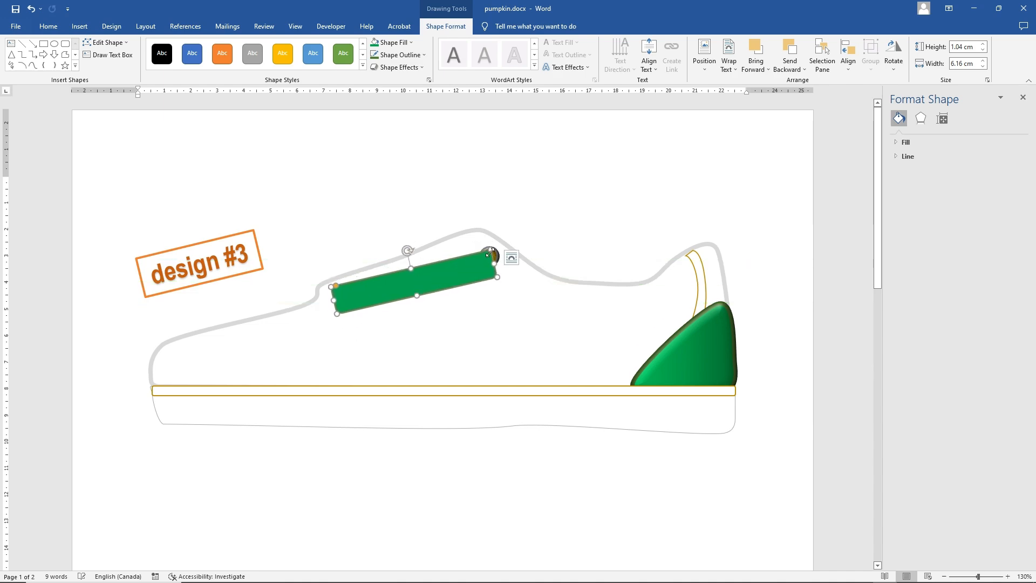
drag(485, 247, 479, 248)
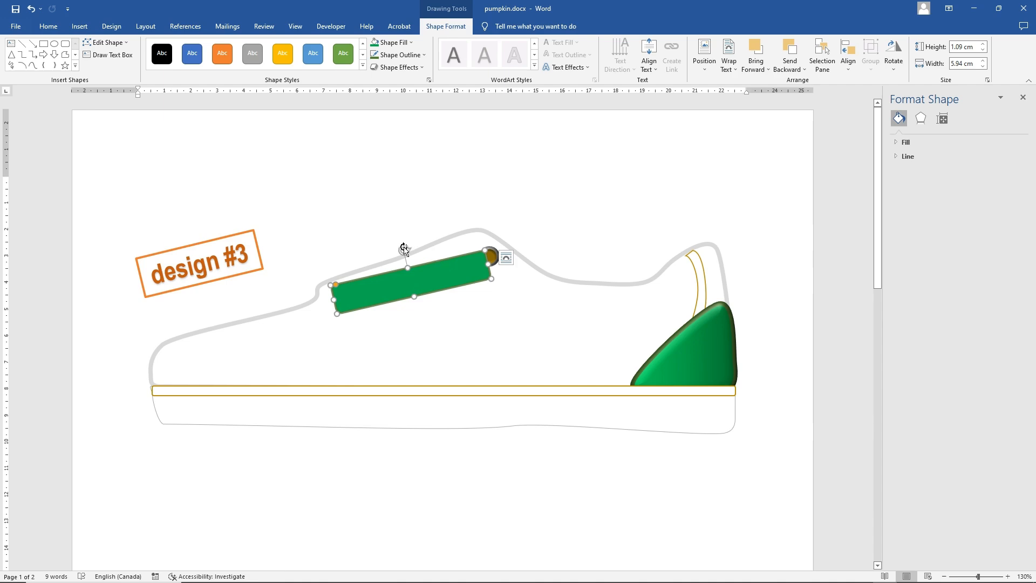
drag(405, 248, 397, 283)
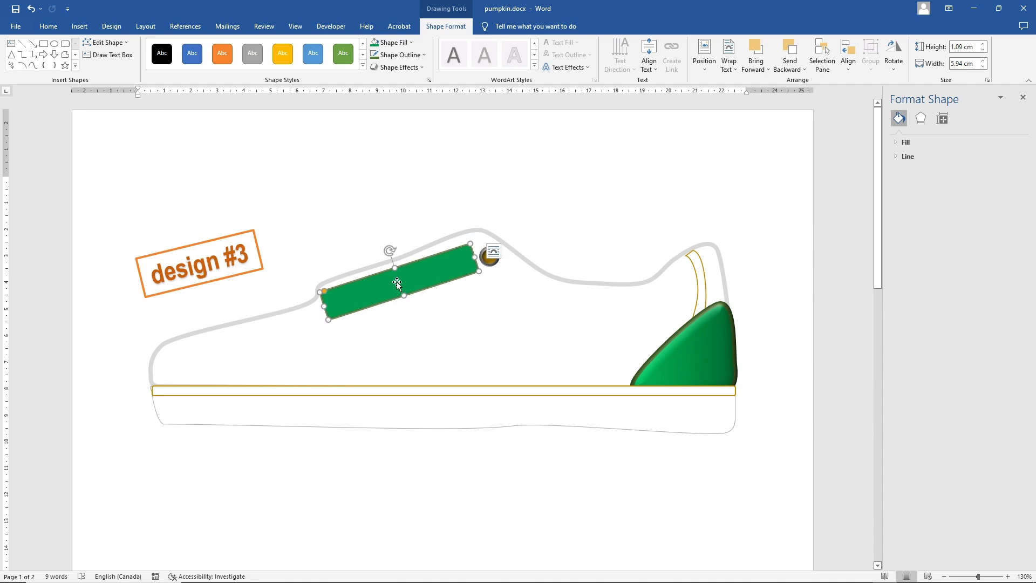
Give the lacing rectangle a dark green gradient and layer it over the shoe upper but behind the five small eyelets
click(391, 43)
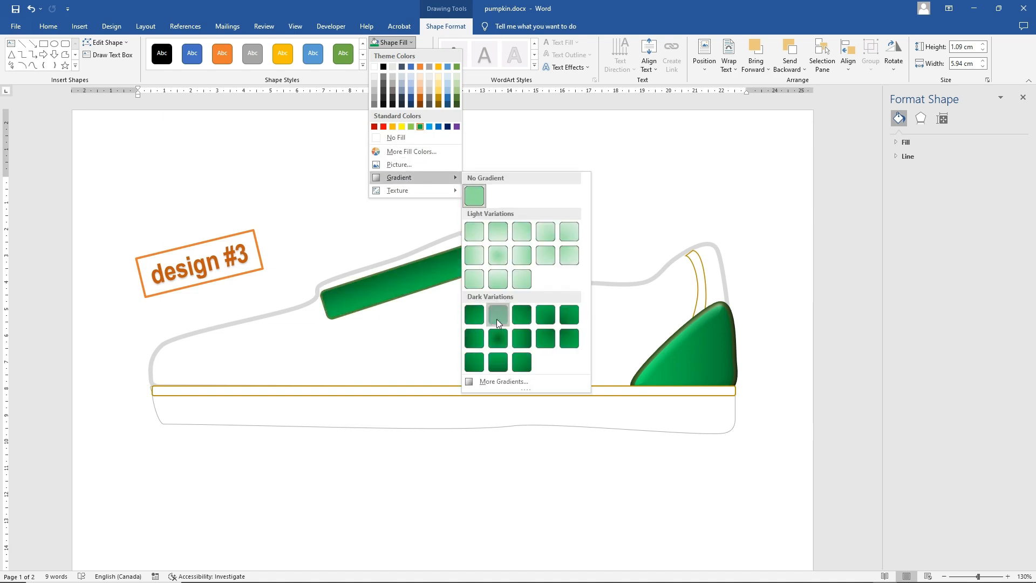
click(496, 319)
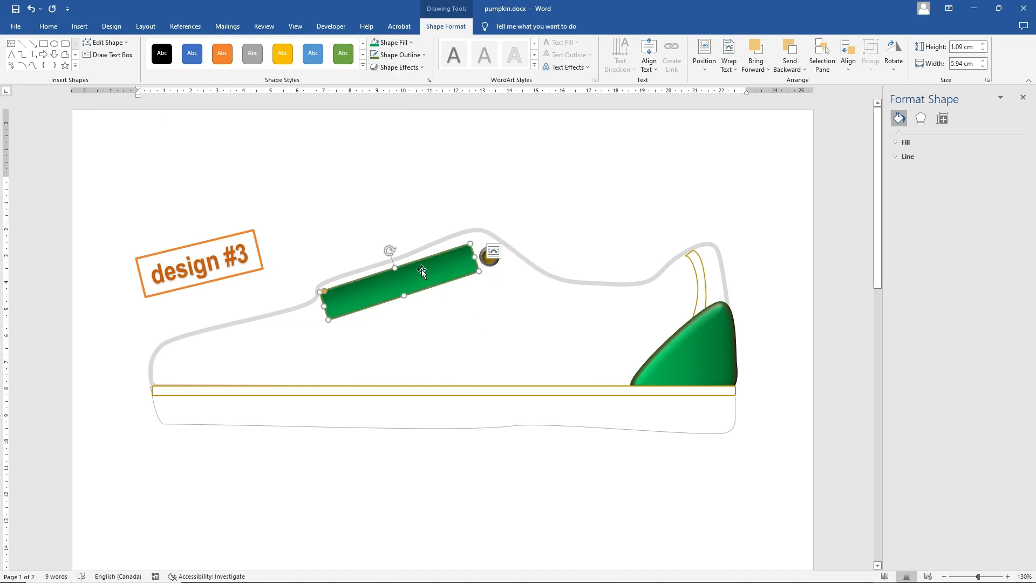
drag(410, 281, 402, 253)
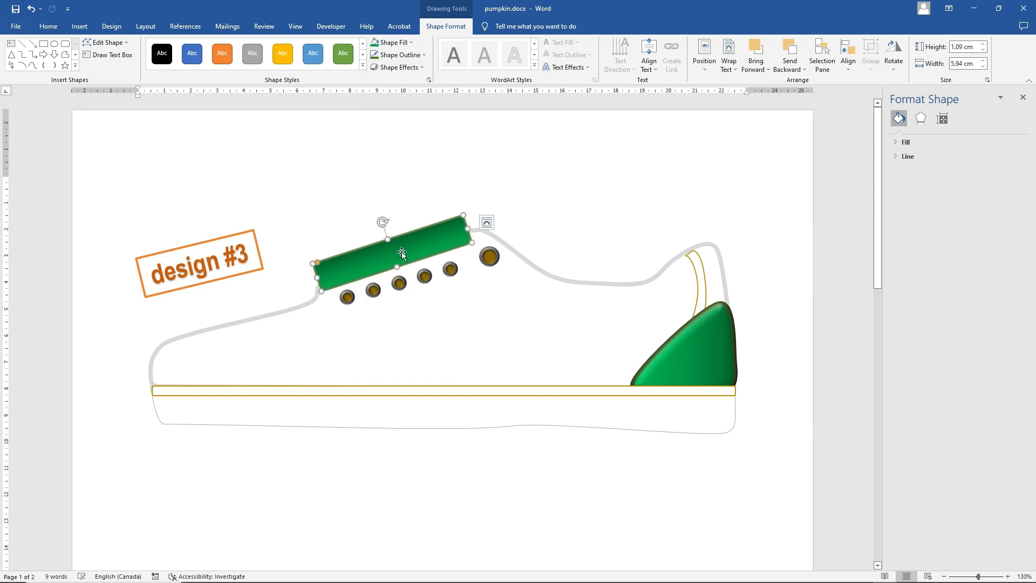
right_click(402, 253)
click(427, 385)
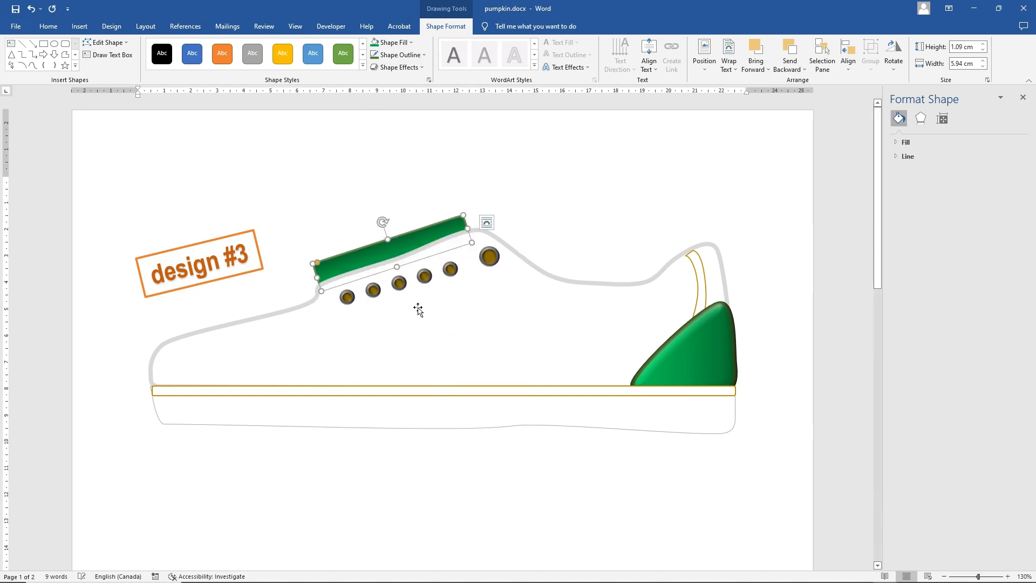
right_click(379, 254)
mouse_move(485, 371)
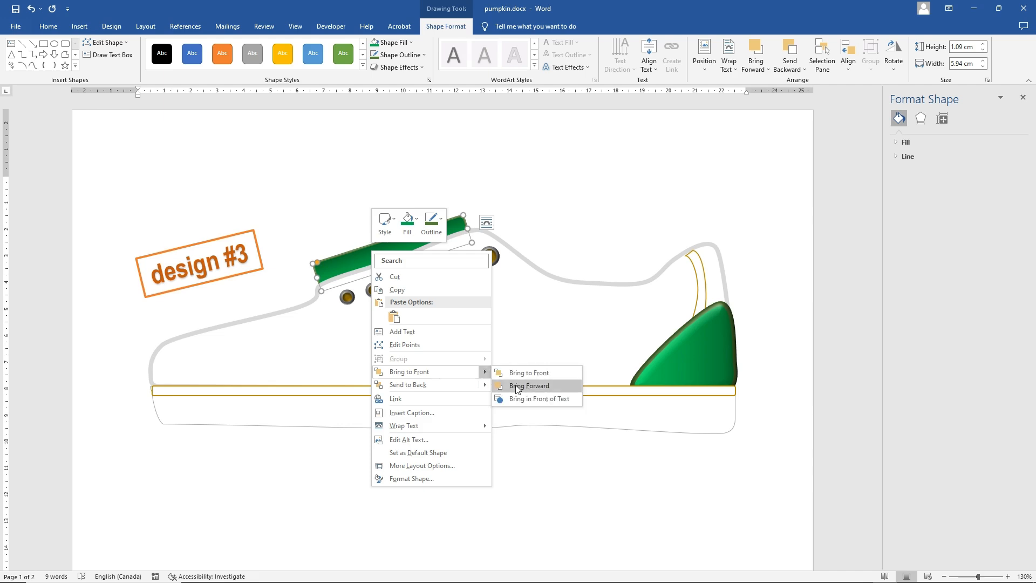
click(517, 386)
drag(397, 263, 405, 286)
Apply a 6 pt wide, 6 pt high top bevel to the lacing rectangle and adjust its lighting angle
click(398, 67)
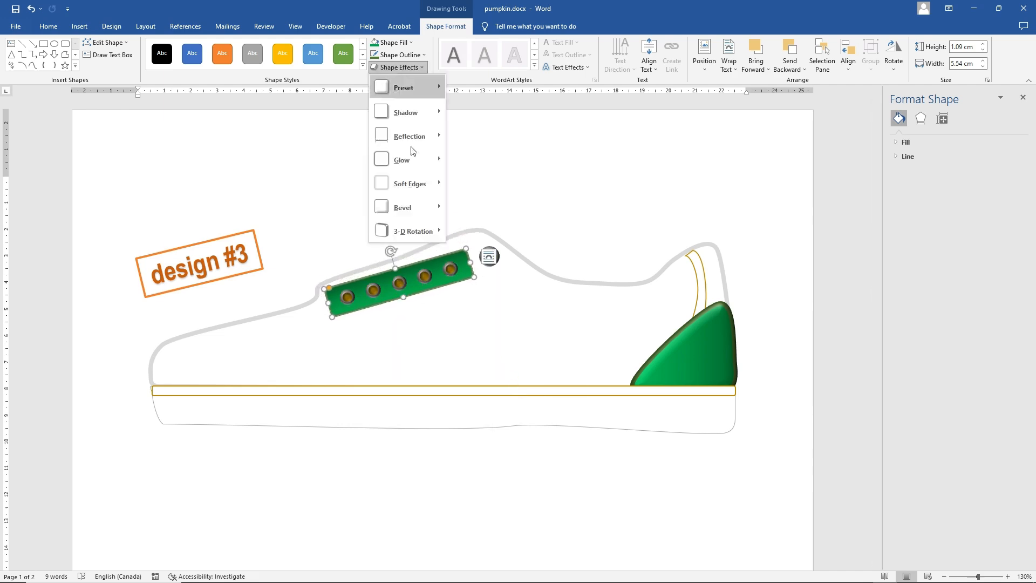
mouse_move(435, 207)
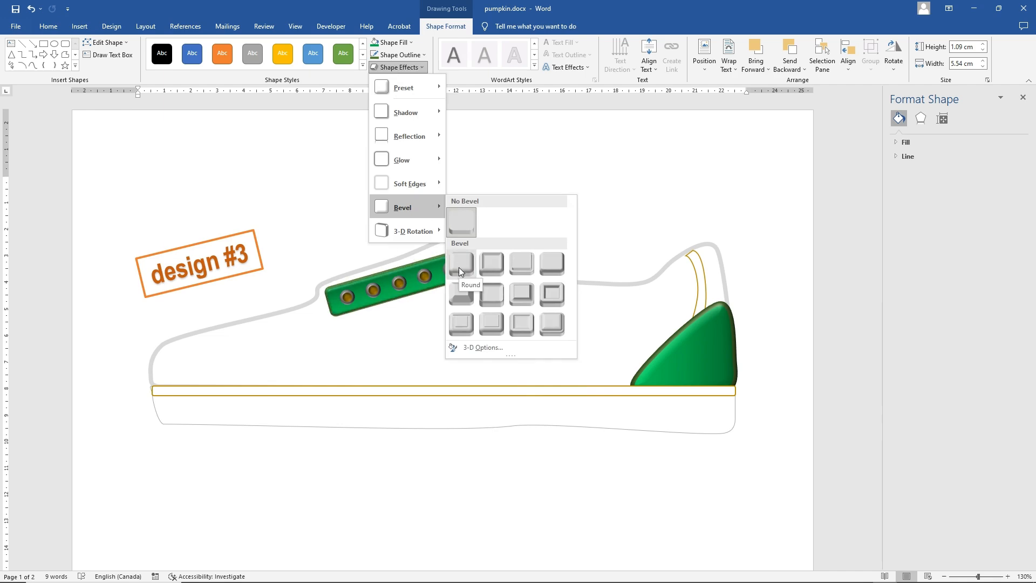
click(494, 267)
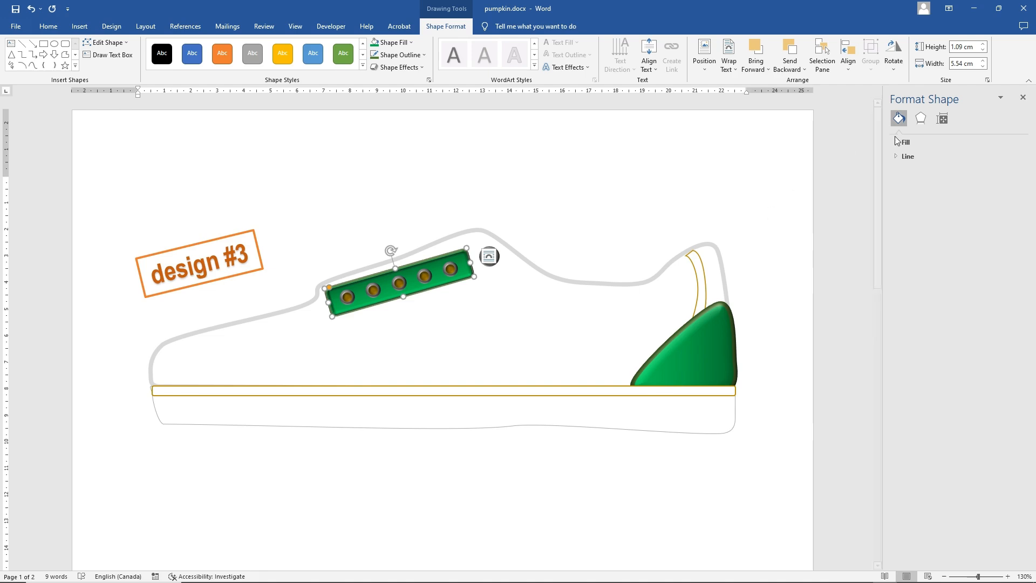
click(920, 118)
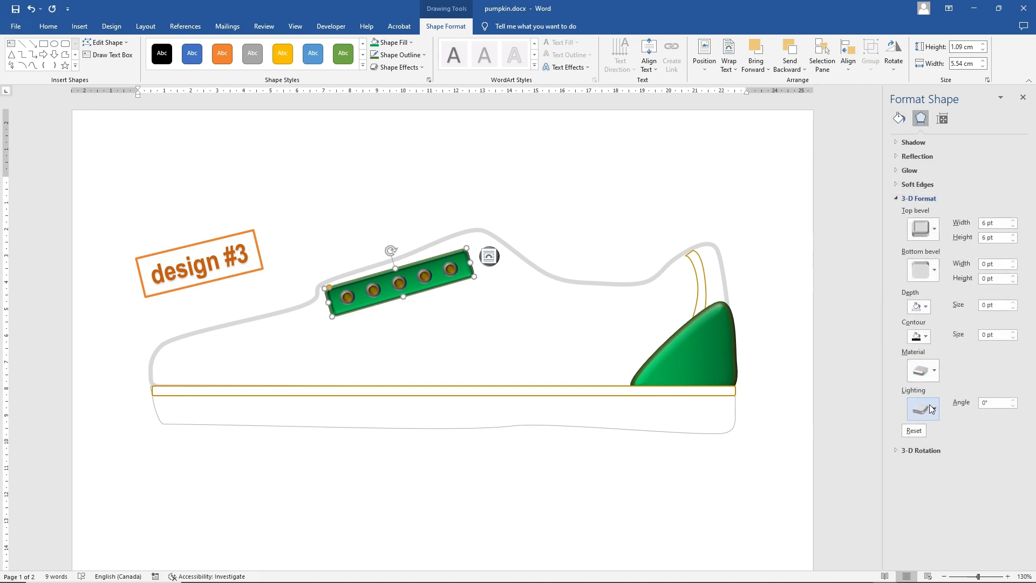
click(1012, 400)
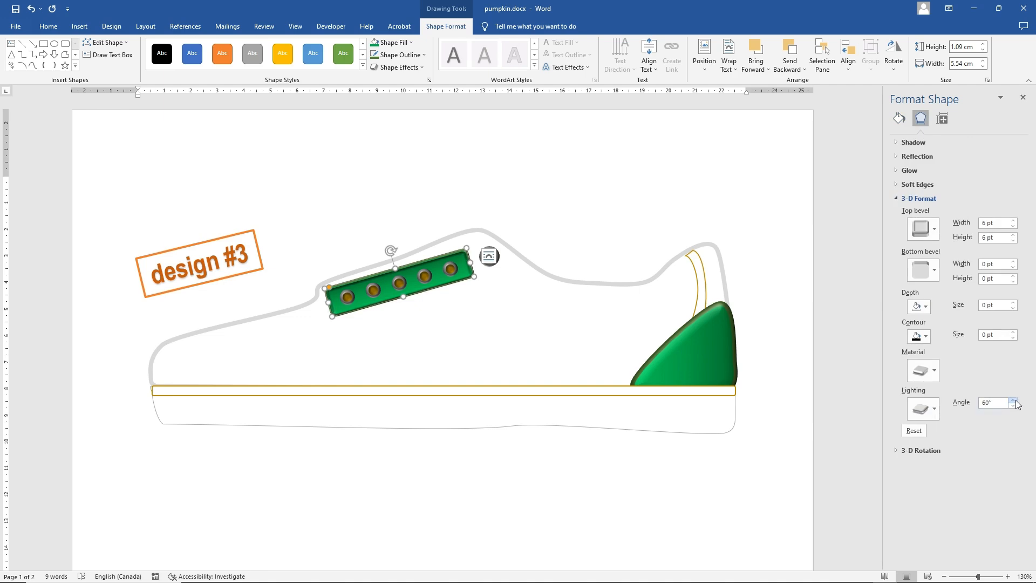
click(1012, 405)
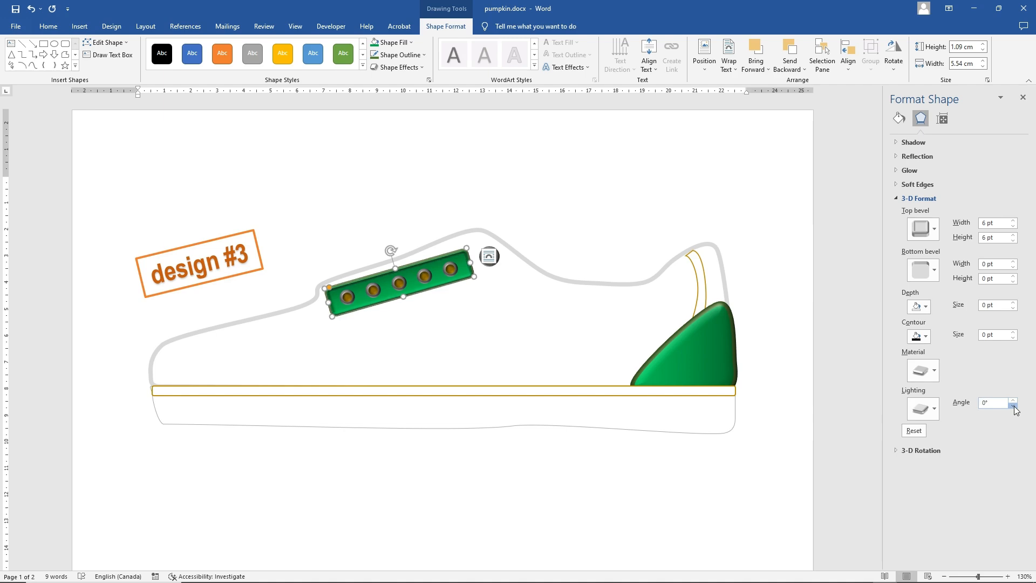
click(1012, 401)
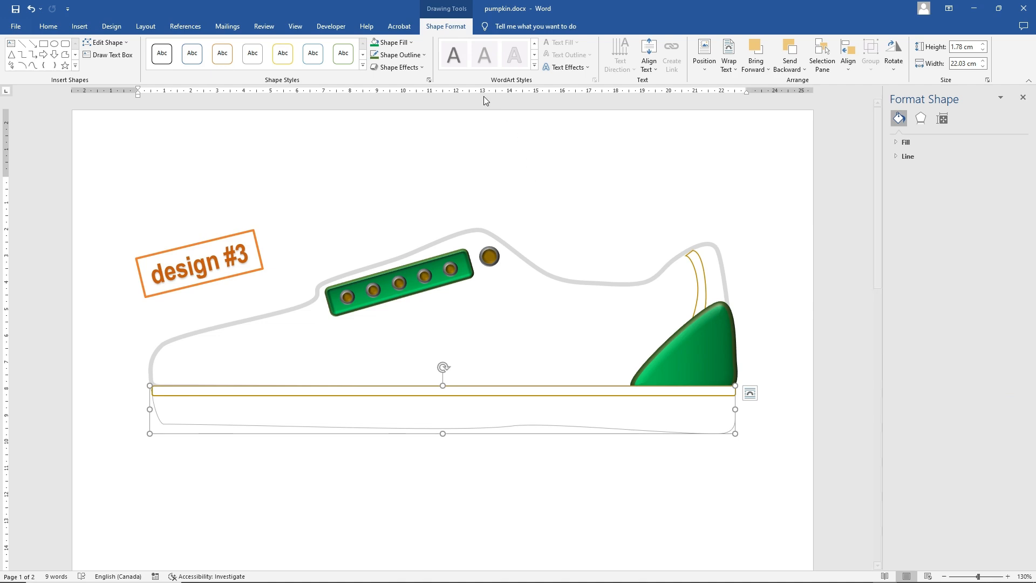
Fill the sole with black and the thin strip above it with standard green in a dark gradient
click(392, 43)
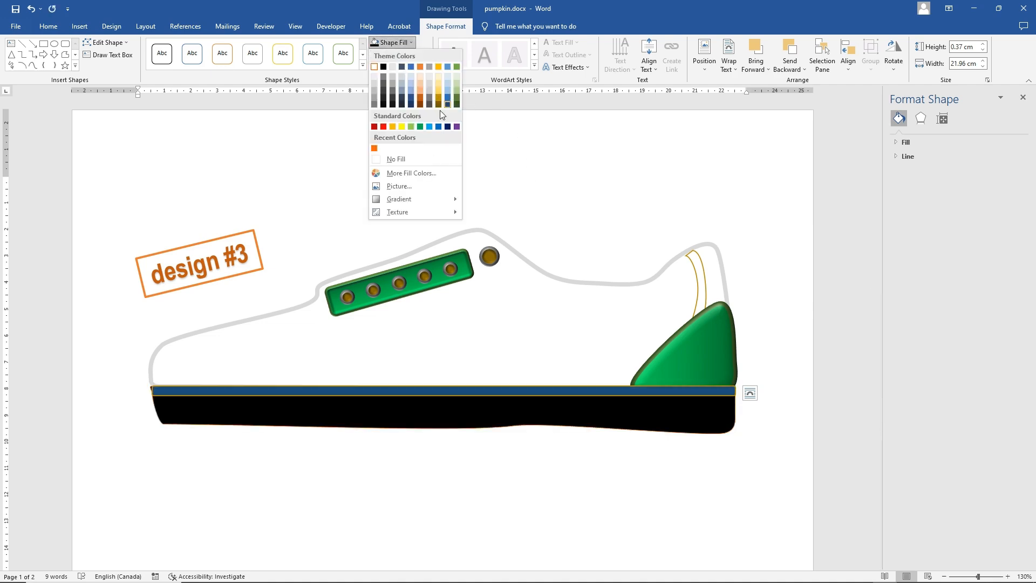
click(420, 126)
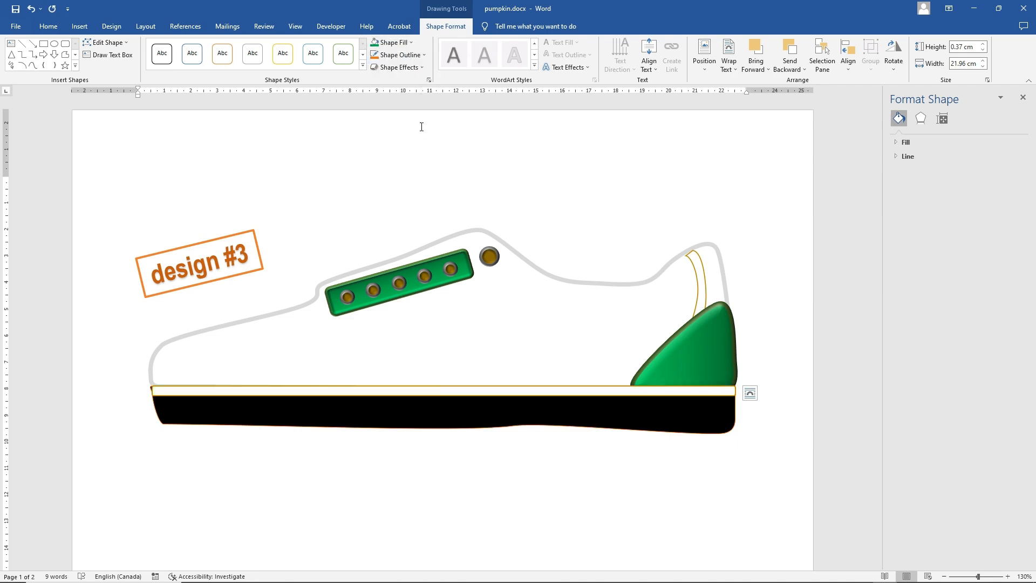
click(402, 56)
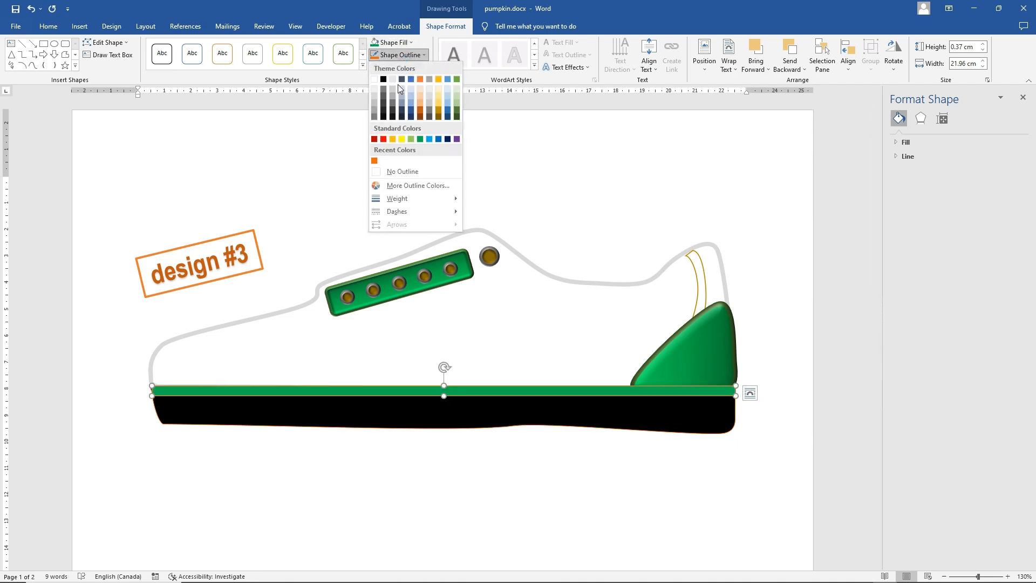
click(402, 42)
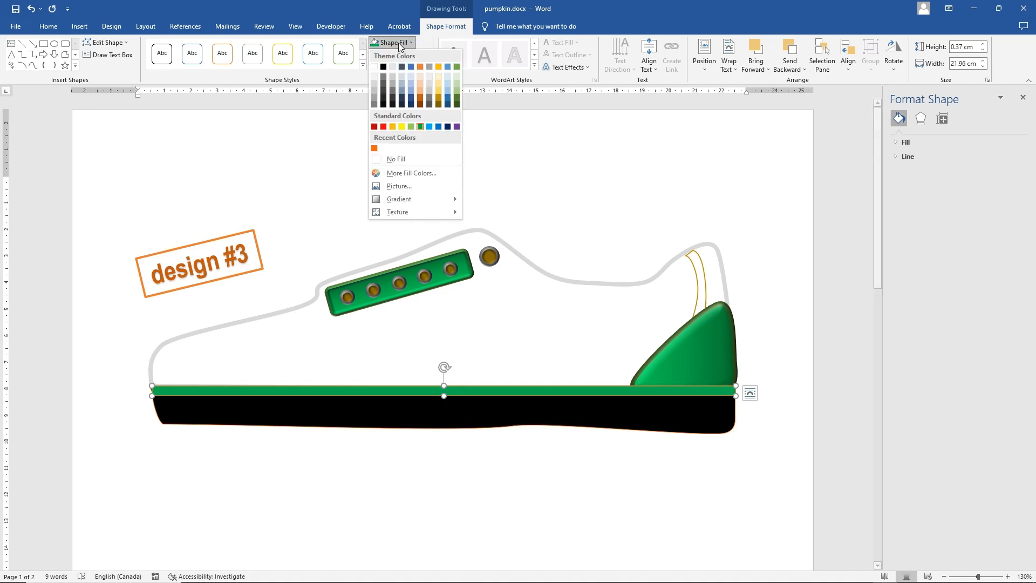
mouse_move(427, 199)
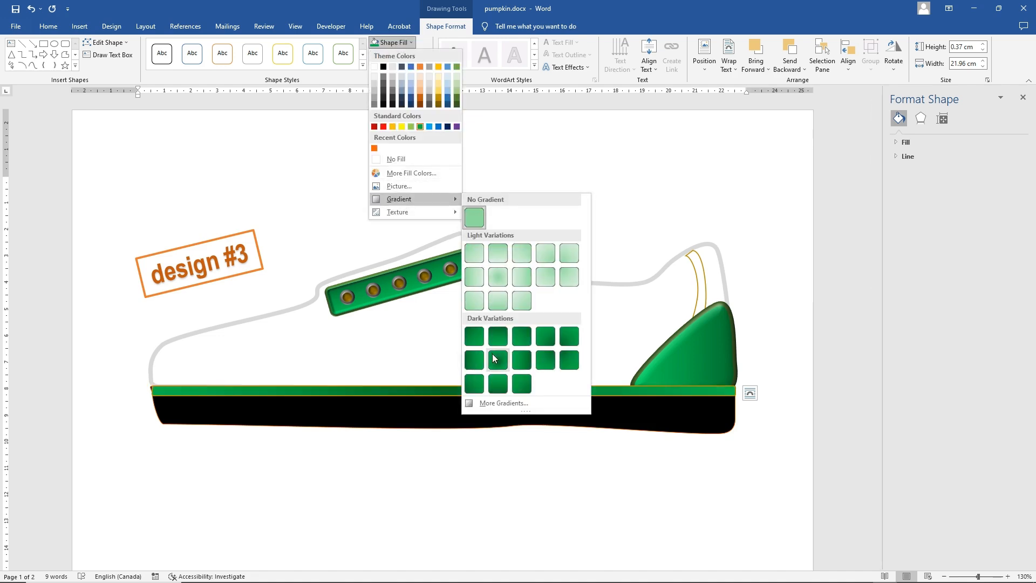
click(498, 340)
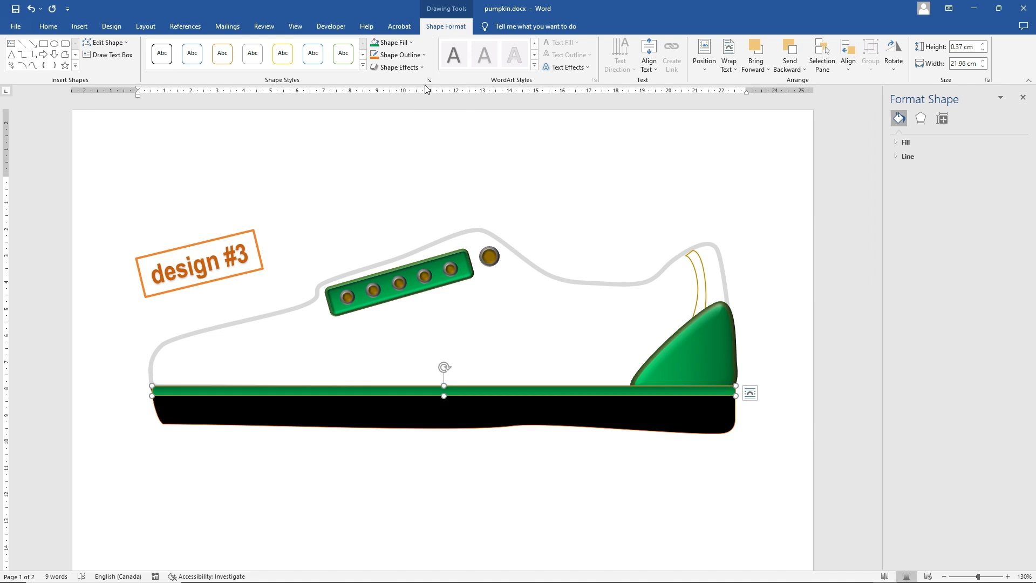
Apply a 9 pt wide, 6 pt high preset bevel to the thin green strip above the sole
click(398, 67)
mouse_move(424, 208)
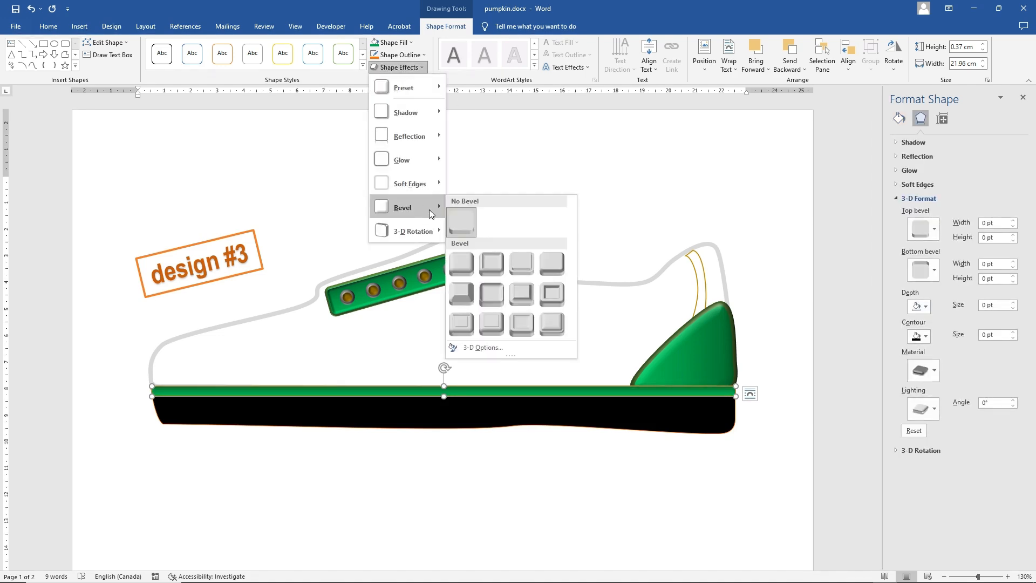
click(552, 322)
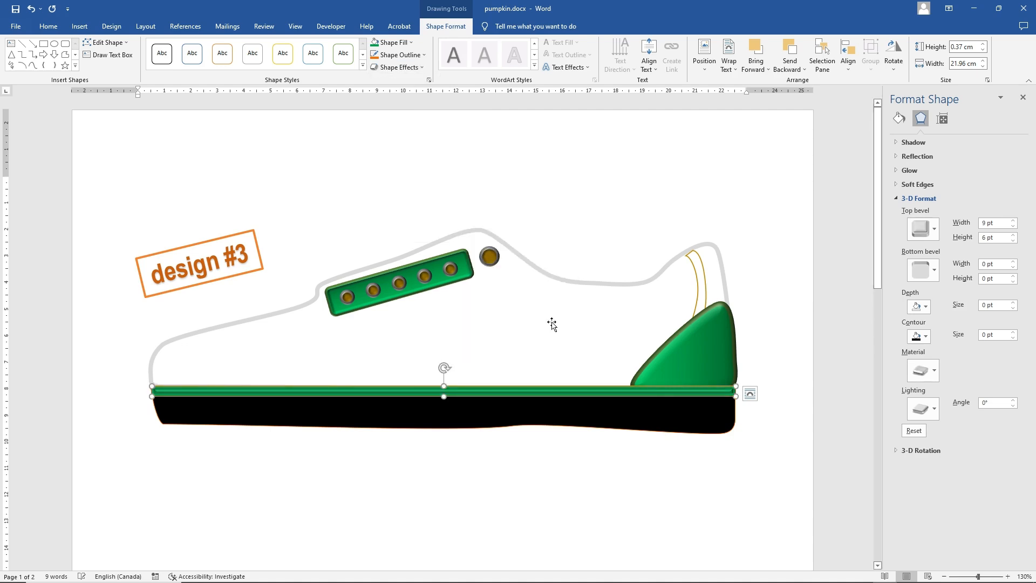
Fill the narrow curved strip above the heel panel with standard green
click(621, 280)
click(703, 303)
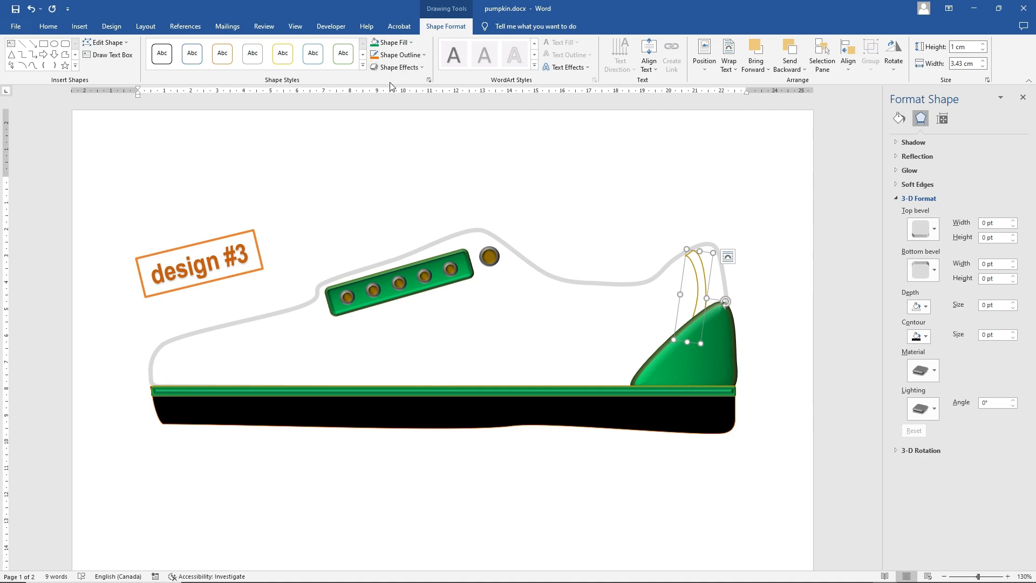
click(397, 43)
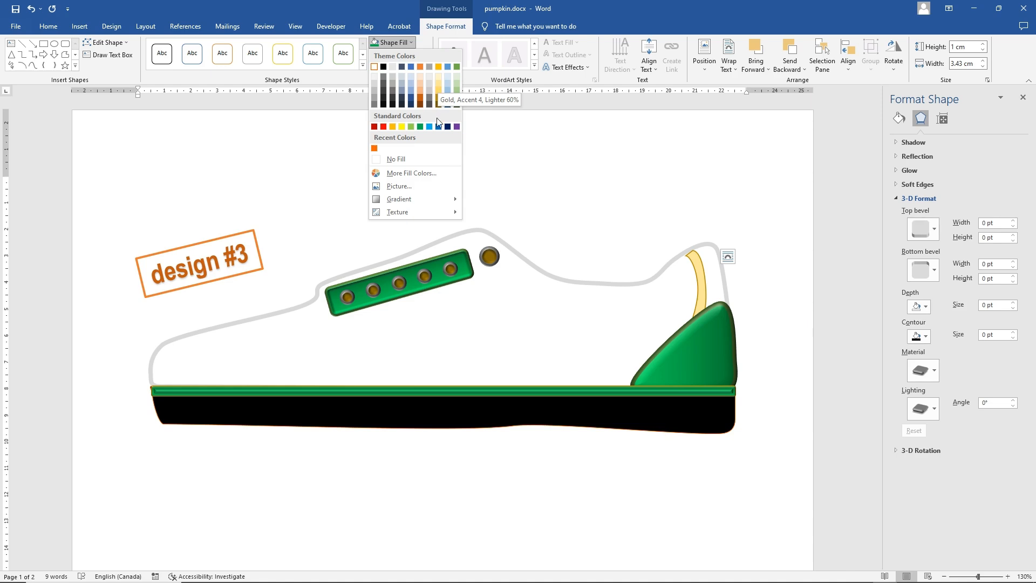
click(419, 128)
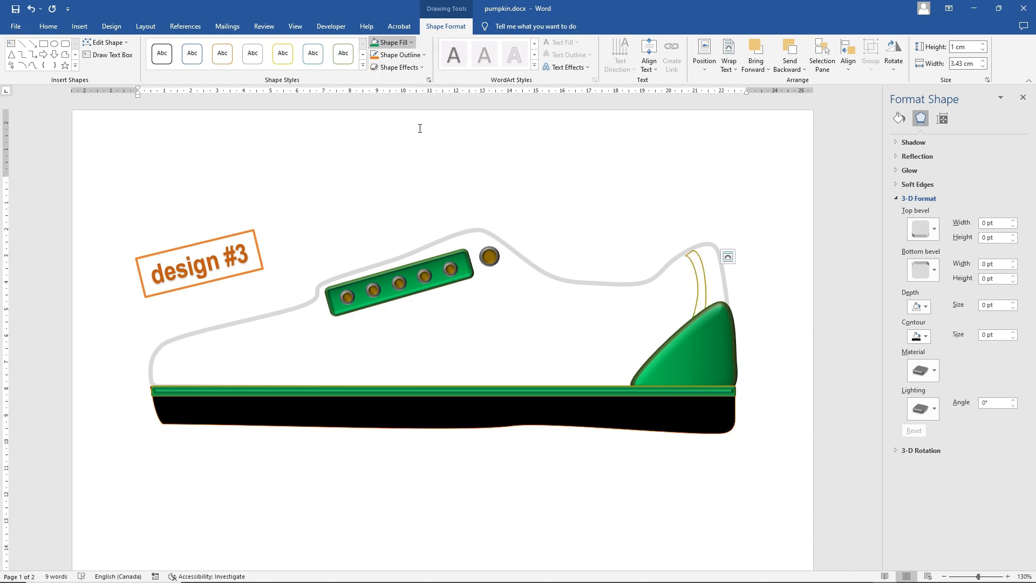
Apply the Slant bevel with a 50° lighting angle to the curved heel strip and nudge it slightly toward the toe
click(399, 67)
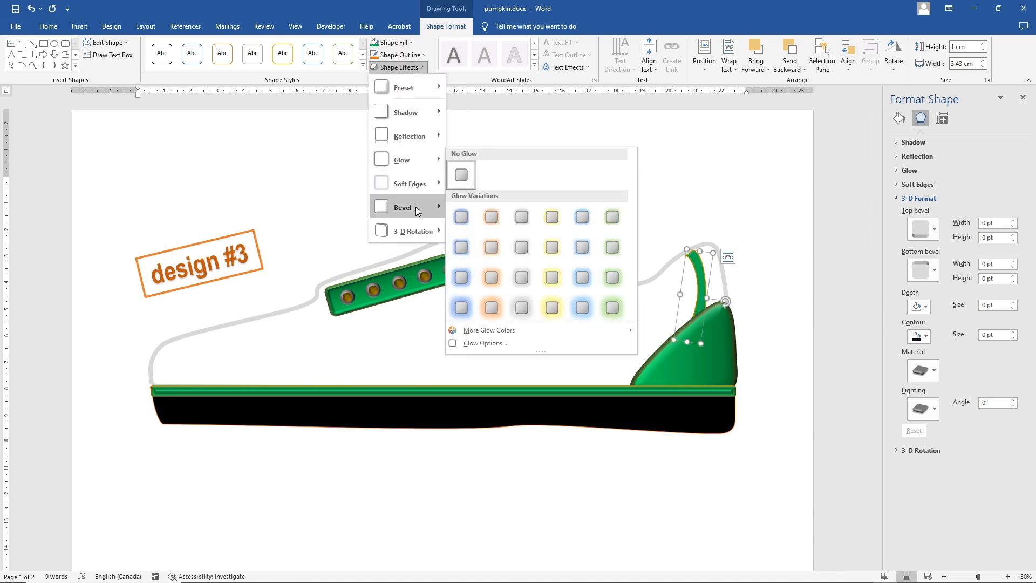
mouse_move(416, 207)
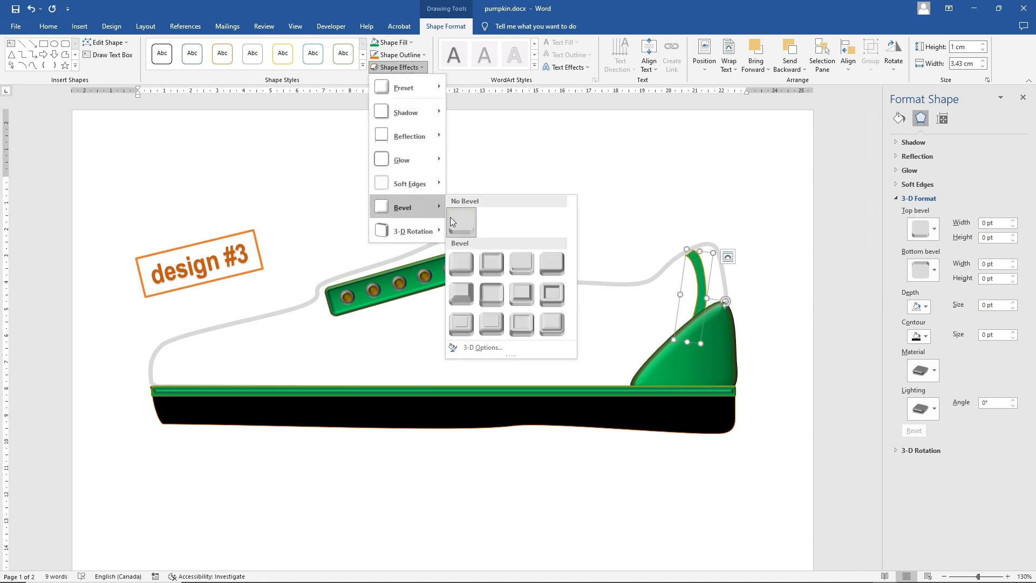
click(542, 266)
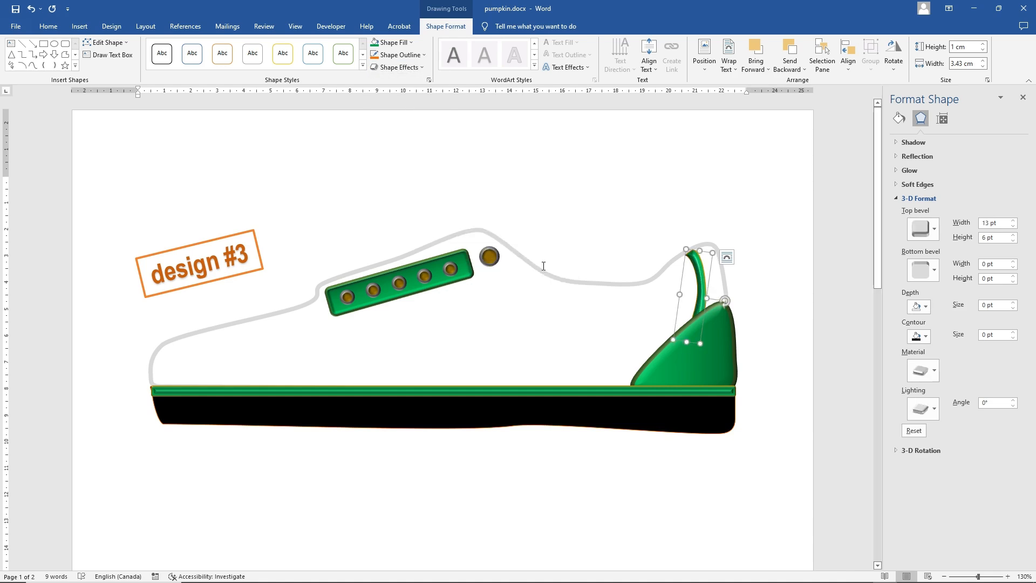
click(1013, 400)
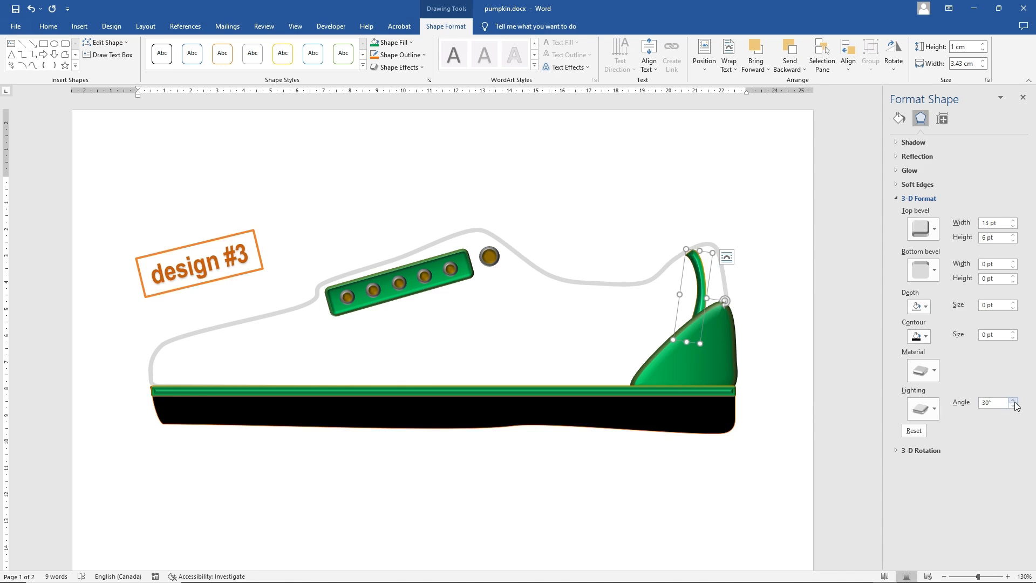
click(1013, 401)
drag(700, 289, 697, 291)
click(545, 205)
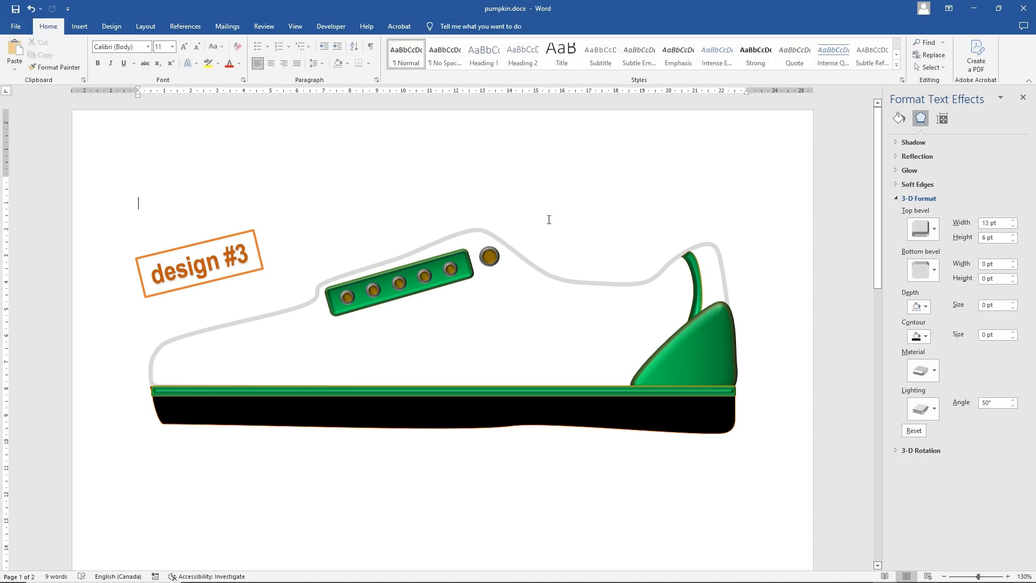
Edit the points of the black sole to straighten its wavy bottom edge
click(497, 317)
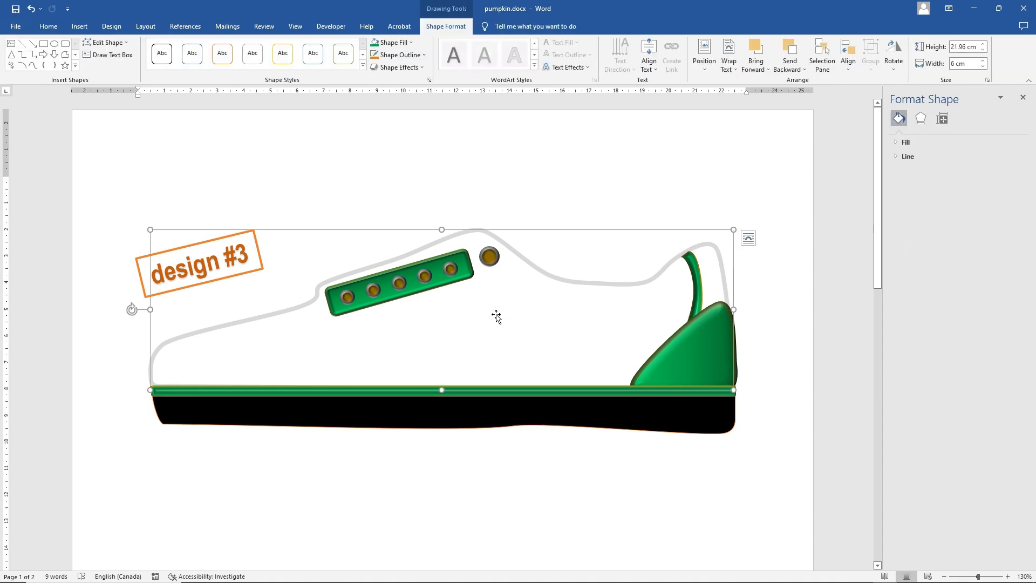
click(637, 417)
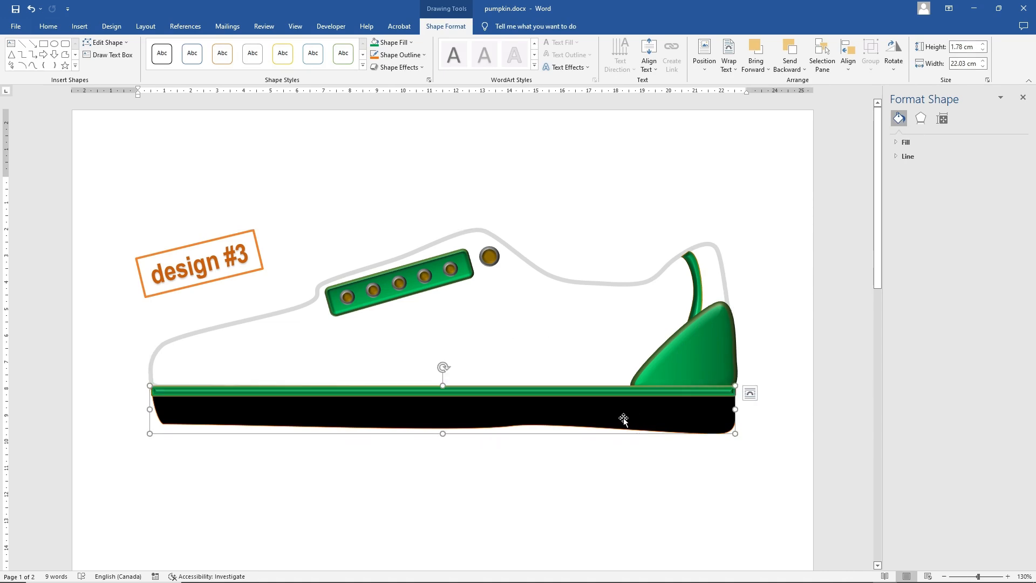
right_click(624, 421)
click(657, 276)
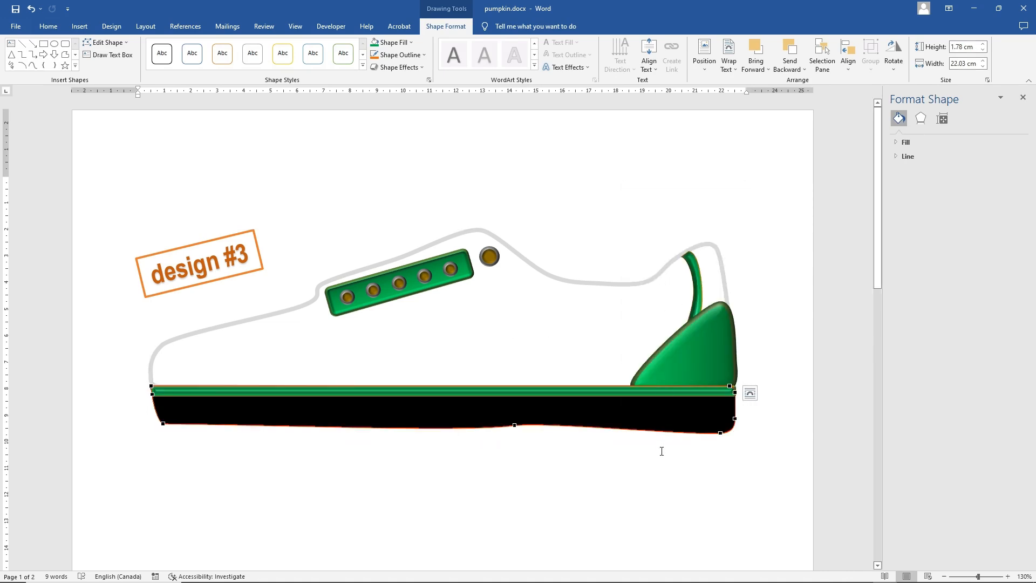
click(604, 433)
right_click(604, 432)
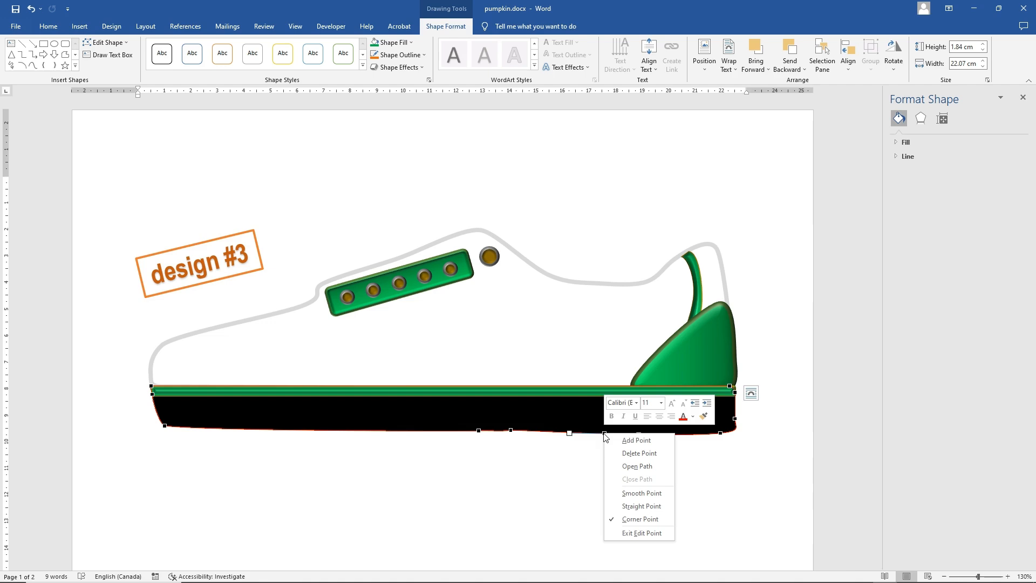
click(604, 433)
drag(569, 432, 598, 432)
click(598, 433)
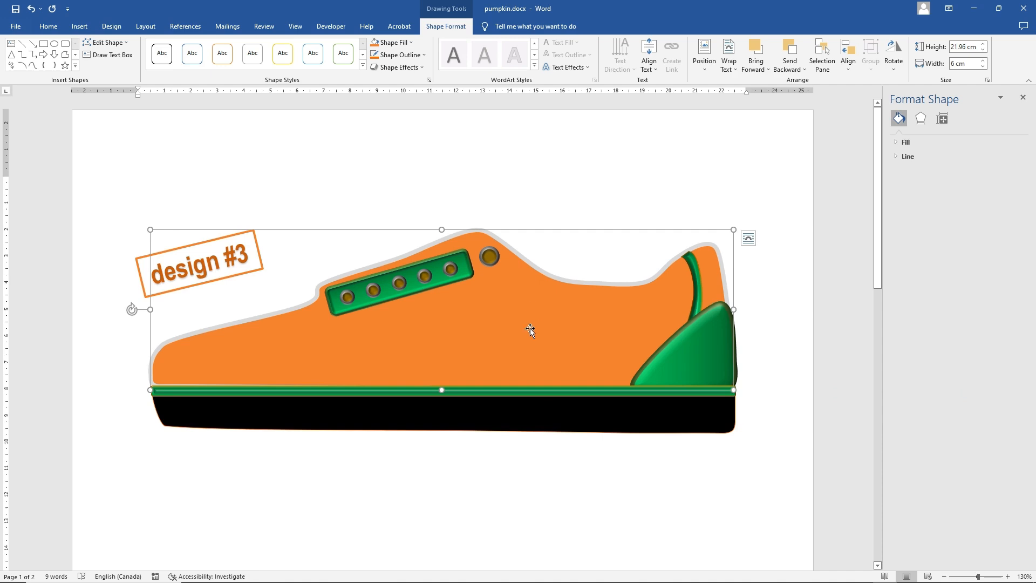
Edit the points at the upper end of the curved green heel strip to widen it and fit it inside the collar
click(694, 269)
right_click(694, 268)
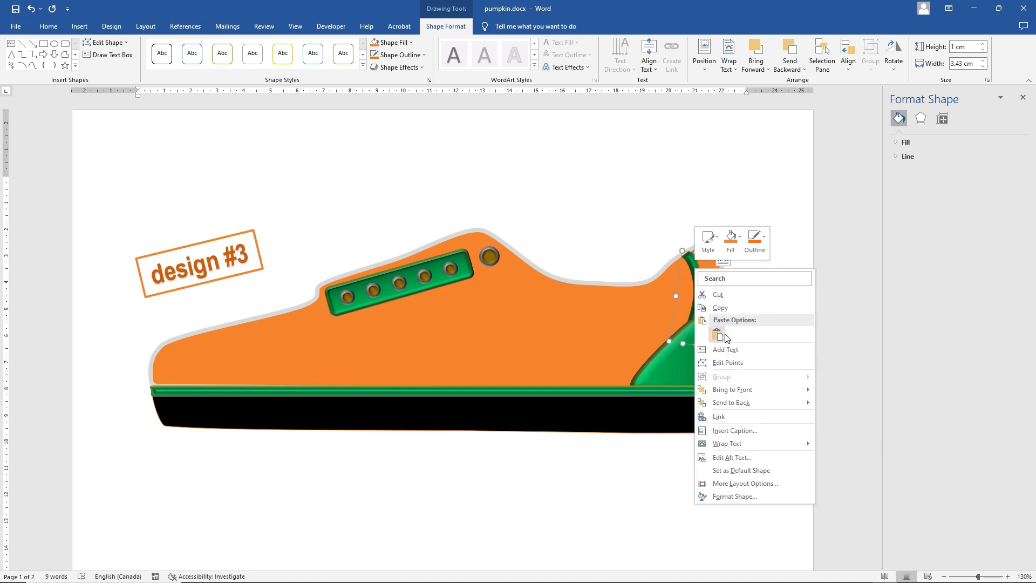
click(722, 363)
drag(681, 258, 675, 276)
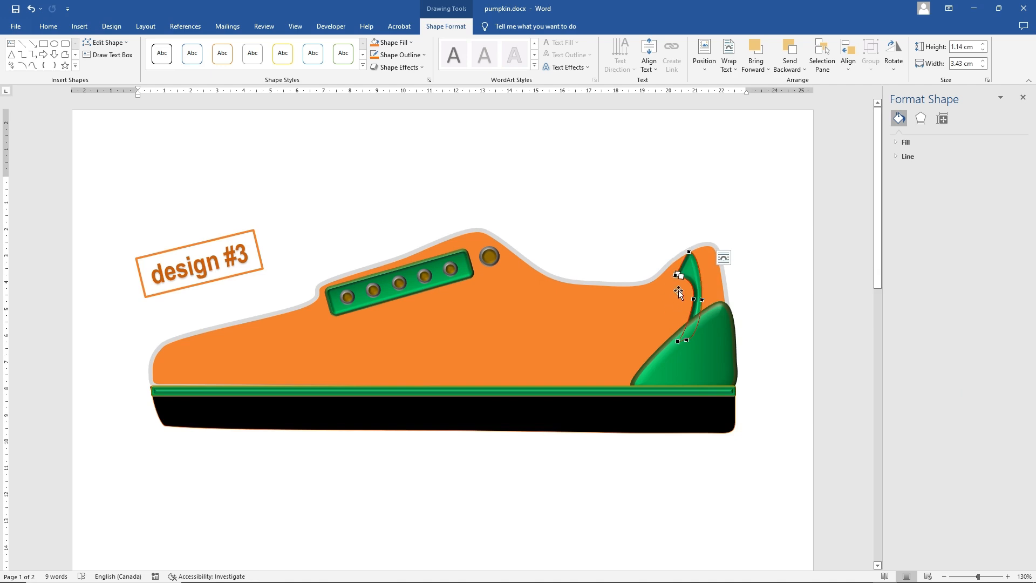
drag(675, 275, 675, 265)
drag(689, 253, 692, 258)
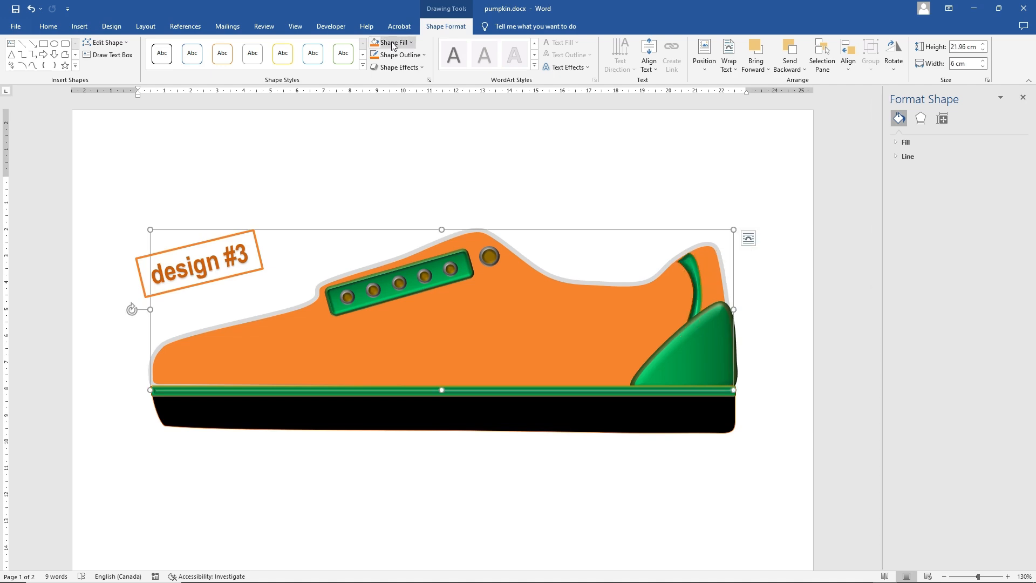
Give the orange shoe body a dark-variation linear gradient, darker toward the upper edge, and apply the Slant bevel
click(392, 43)
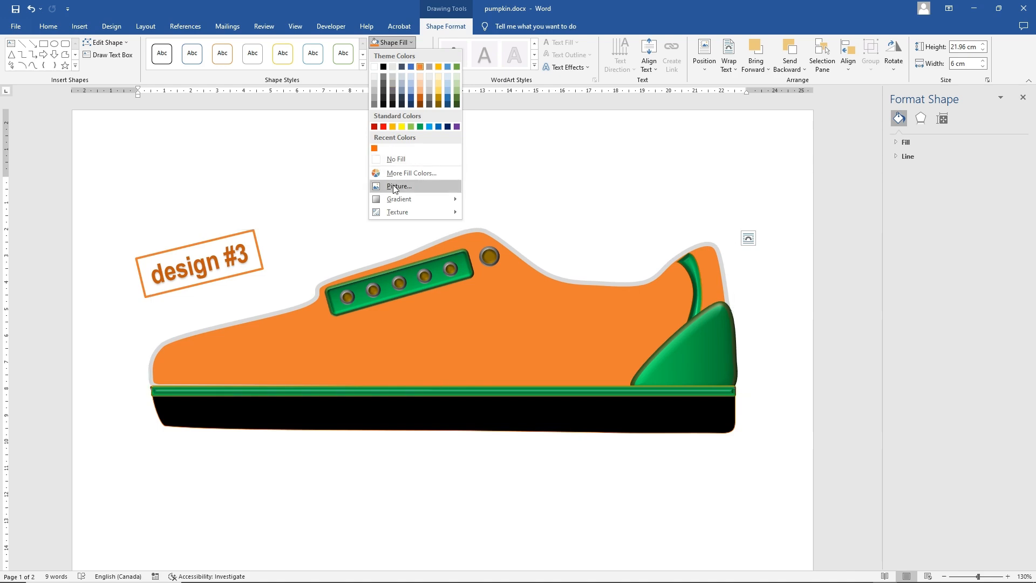
mouse_move(406, 202)
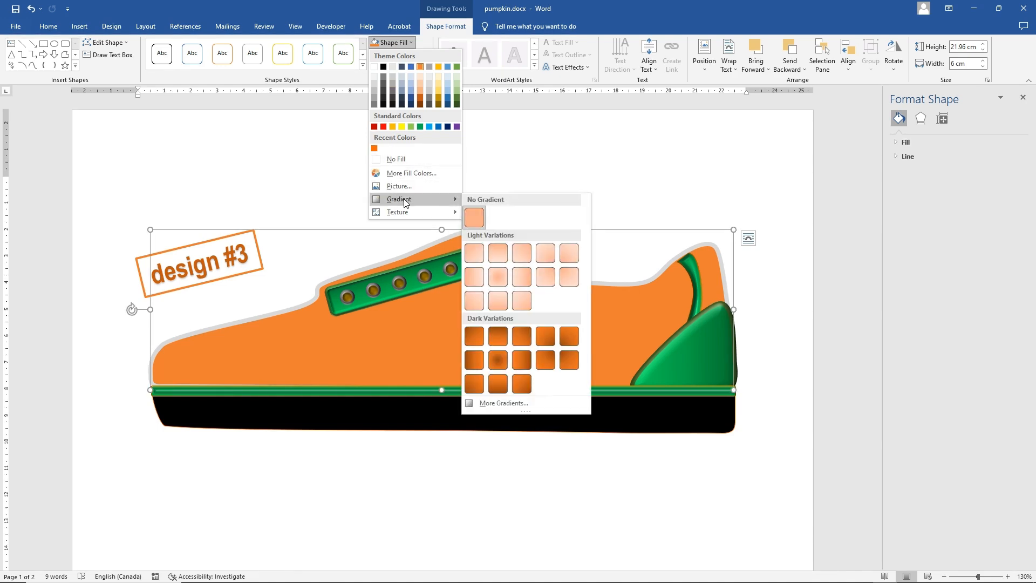
click(519, 360)
click(398, 67)
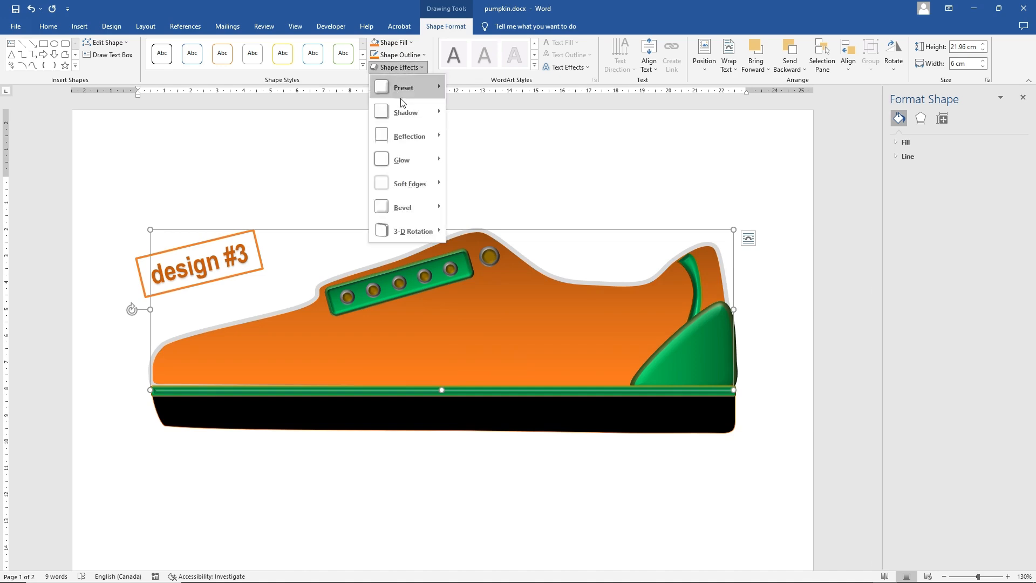
mouse_move(406, 207)
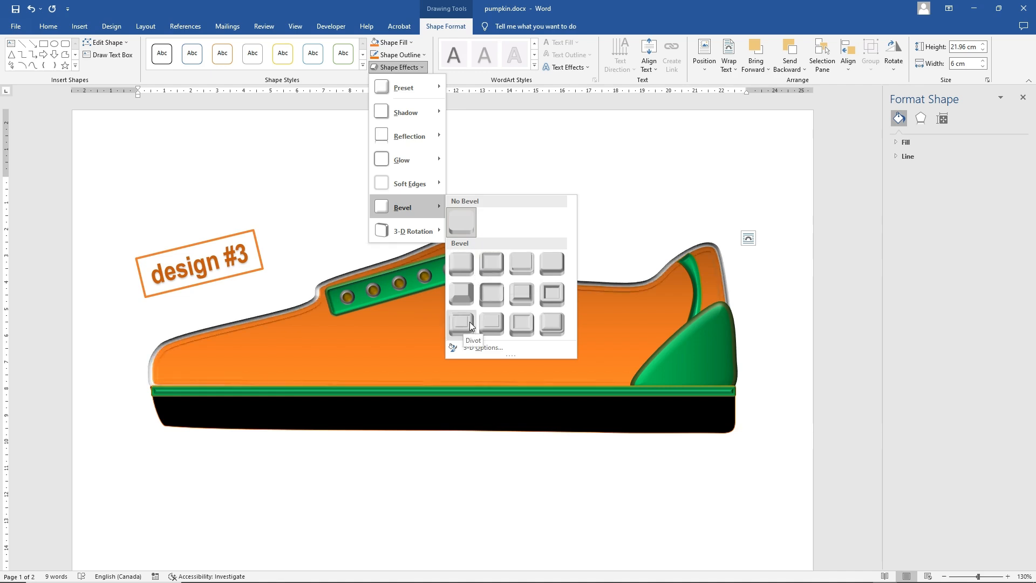
click(551, 272)
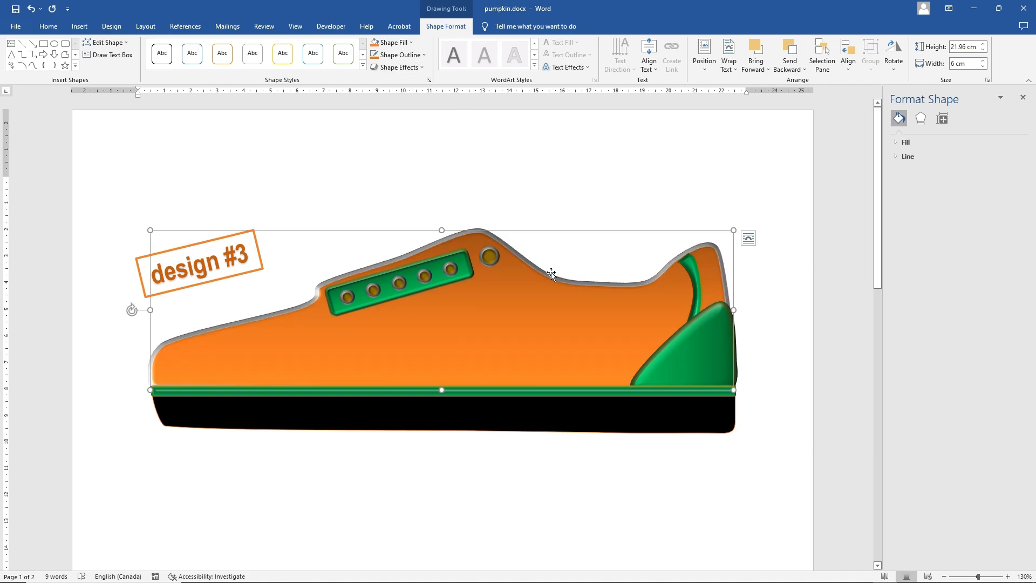
Fill the large single eyelet beside the green lace panel with a dark grey theme shade
click(489, 256)
click(404, 42)
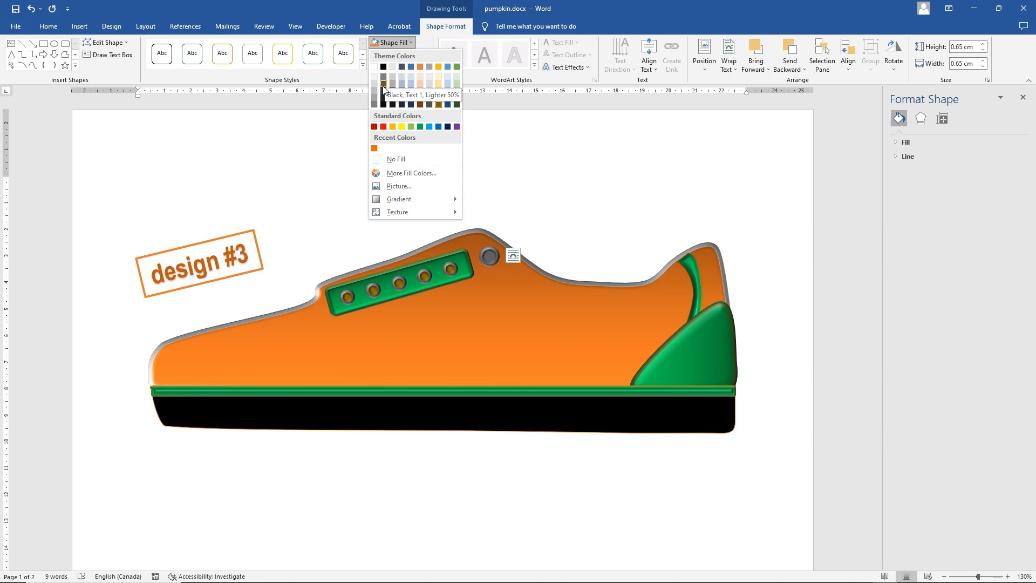
click(384, 87)
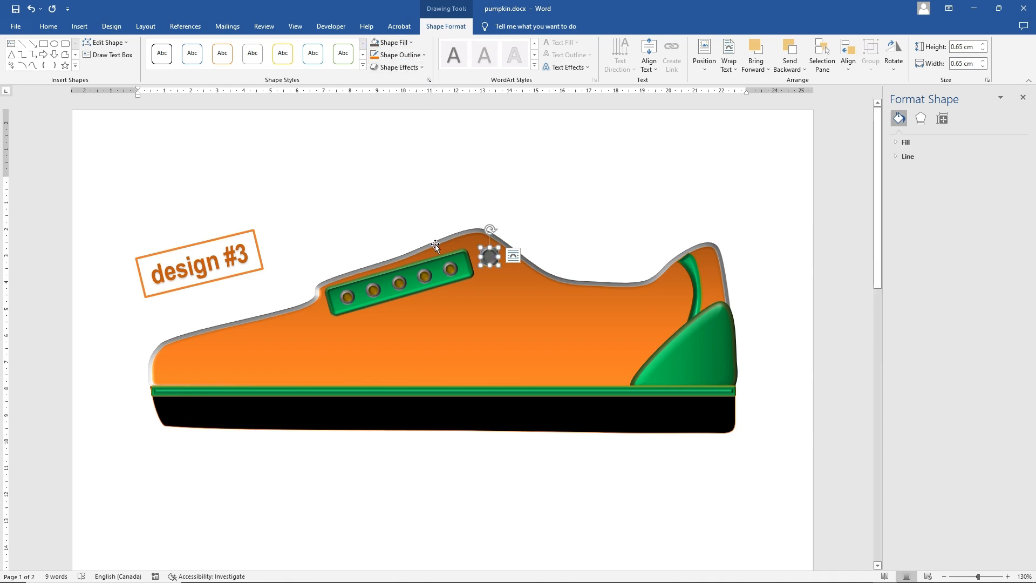
Select all five small eyelets on the green lace panel and fill them with a lighter grey theme shade
click(422, 274)
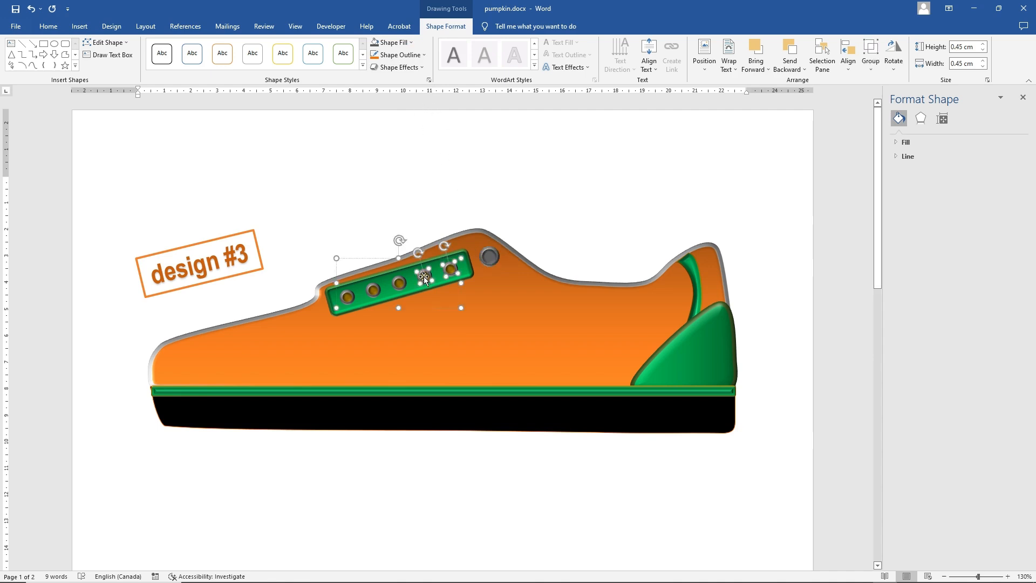
shift+click(374, 290)
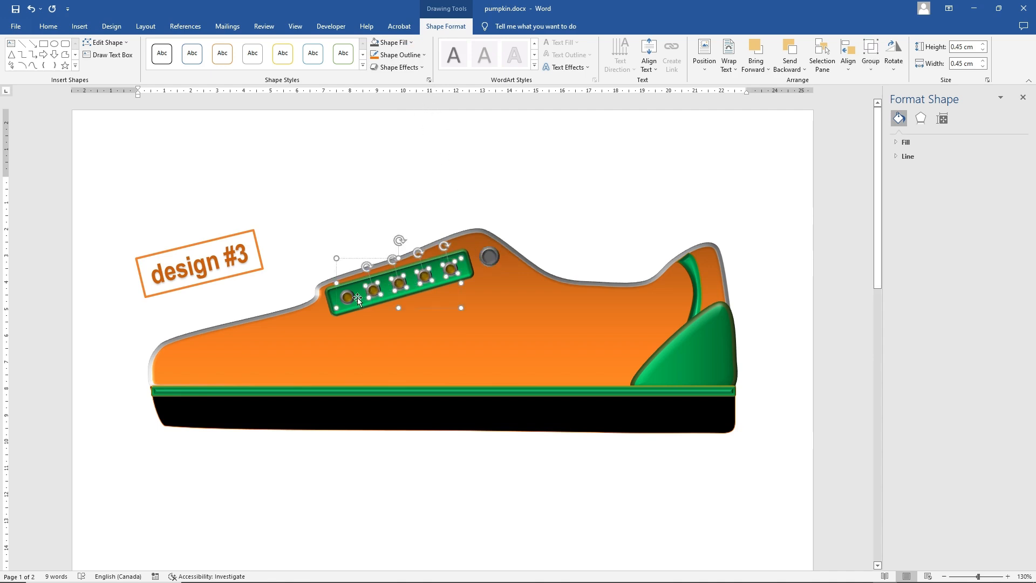
shift+click(346, 297)
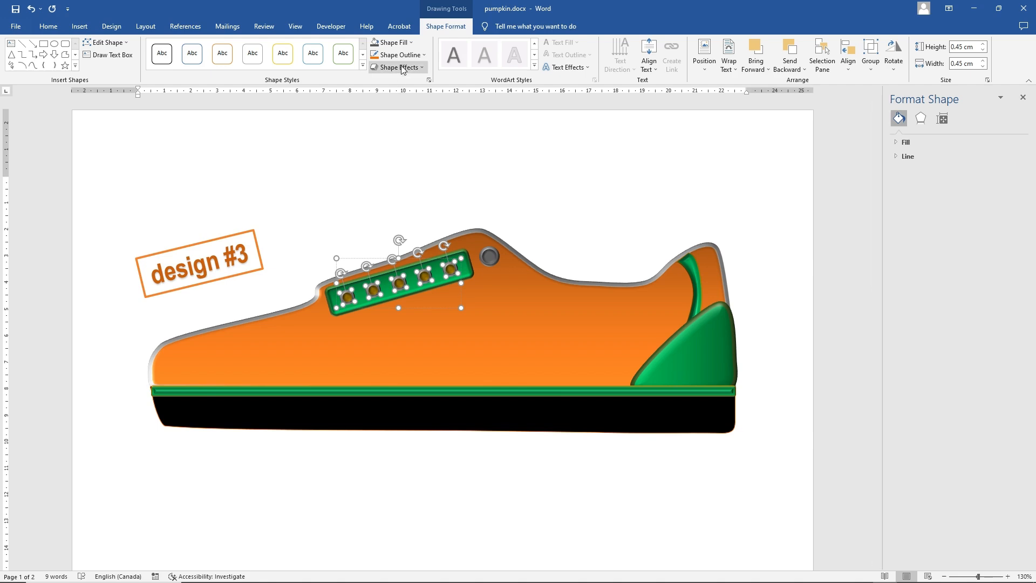
click(399, 43)
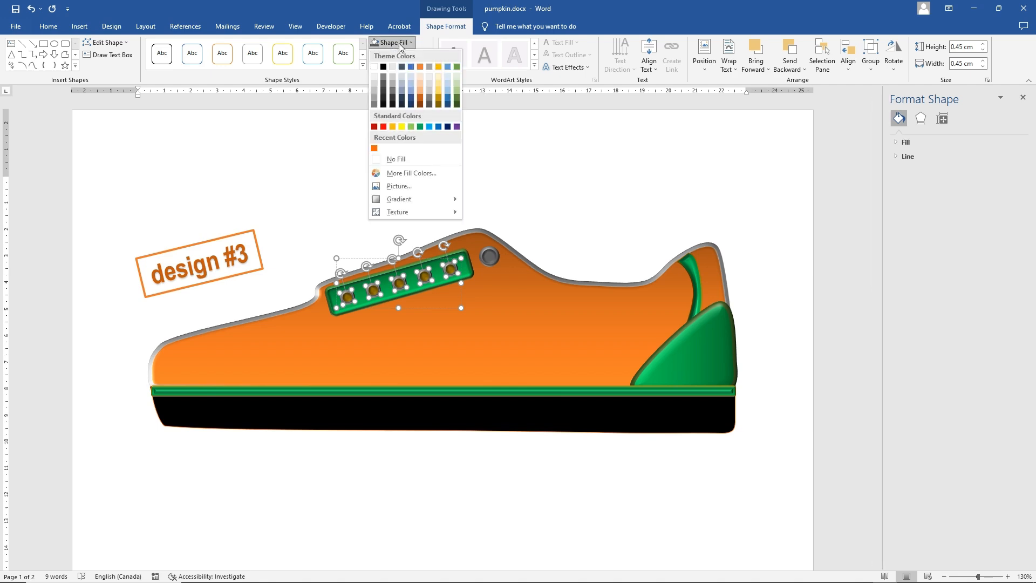
click(374, 98)
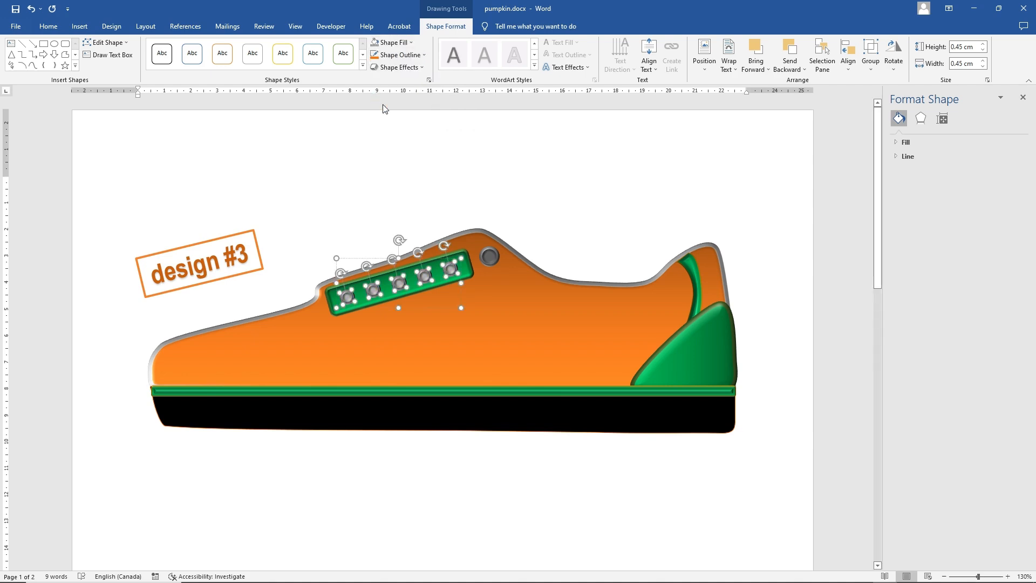
Refill the large single eyelet with the same light grey as the small eyelets and deselect it
click(489, 254)
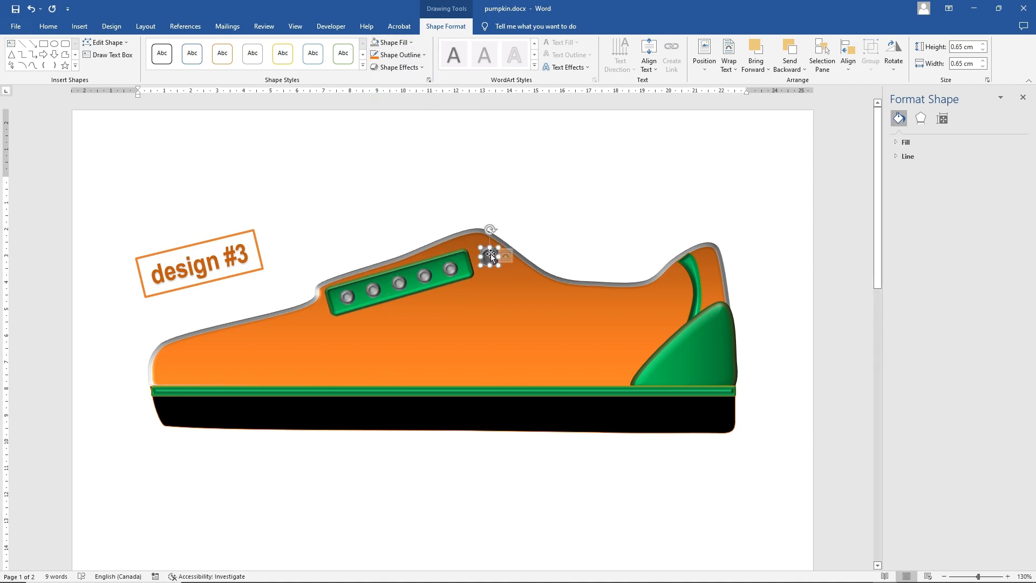
click(397, 55)
click(401, 44)
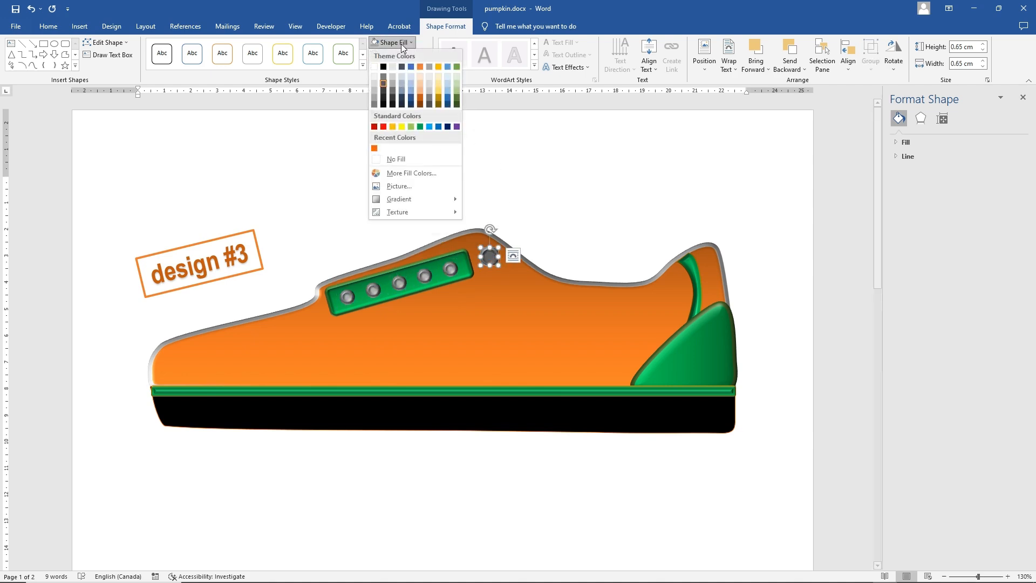
click(375, 99)
click(581, 205)
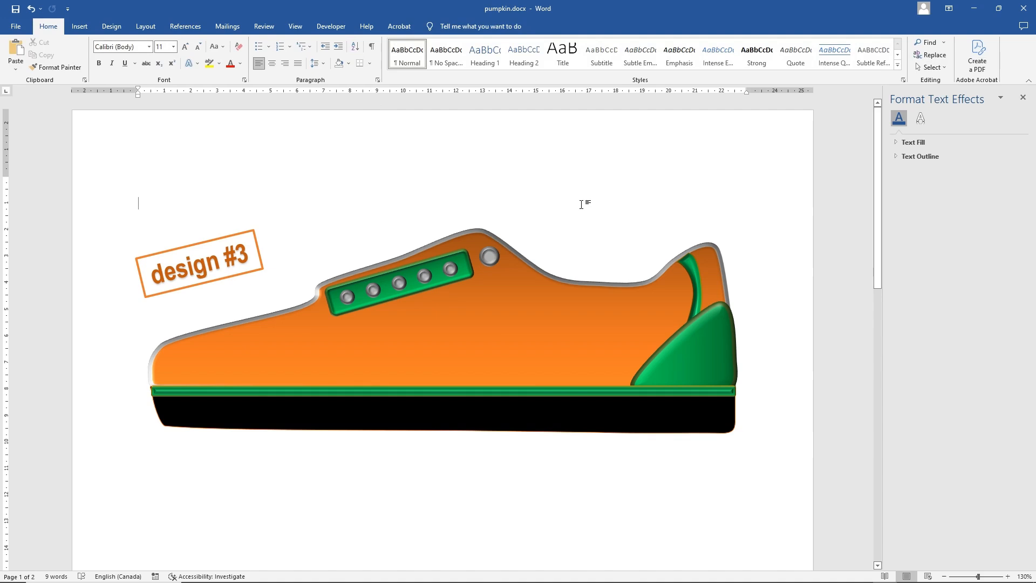
Draw an isosceles triangle about 1.2 cm high and 1.5 cm wide on the shoe's side, below the collar opening
click(79, 26)
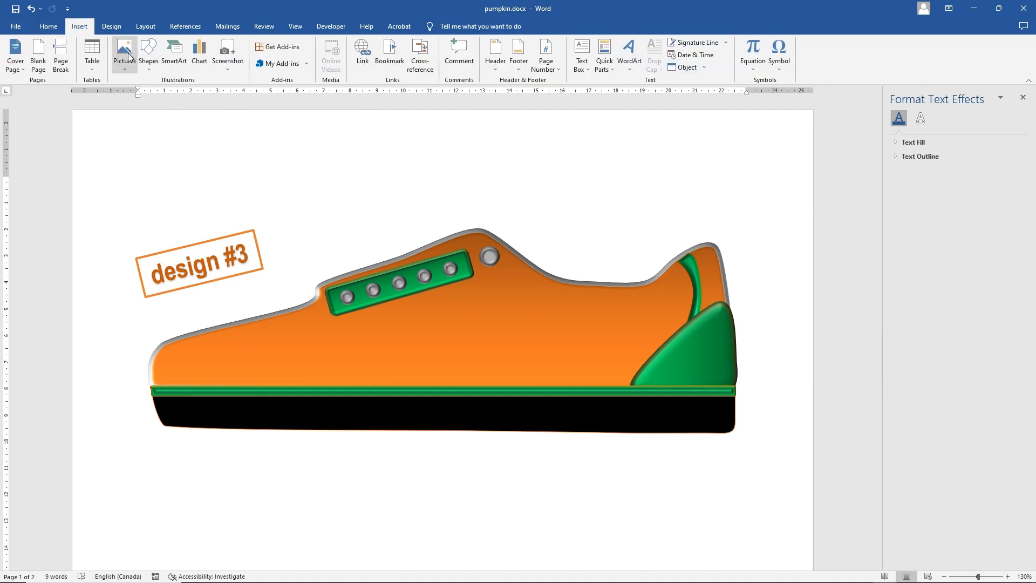
click(149, 54)
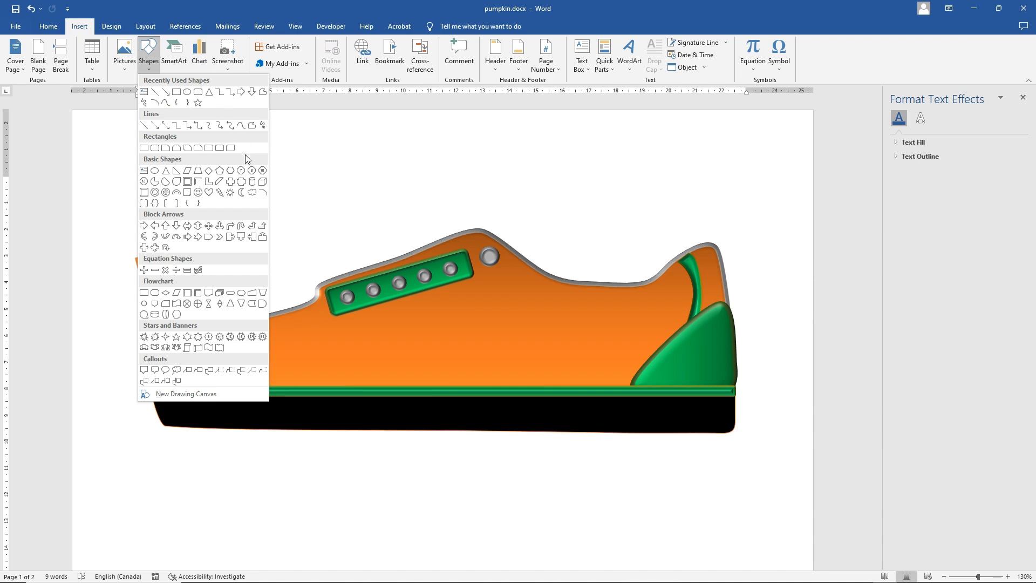
click(167, 175)
drag(544, 294, 578, 316)
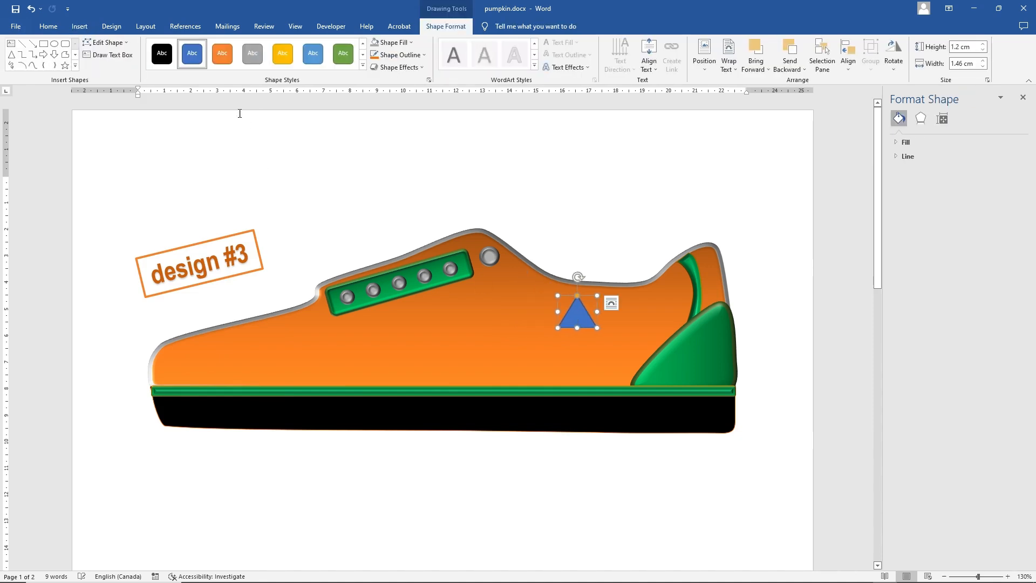
Apply the solid black shape style to the triangle and give it a light gold outline
click(161, 52)
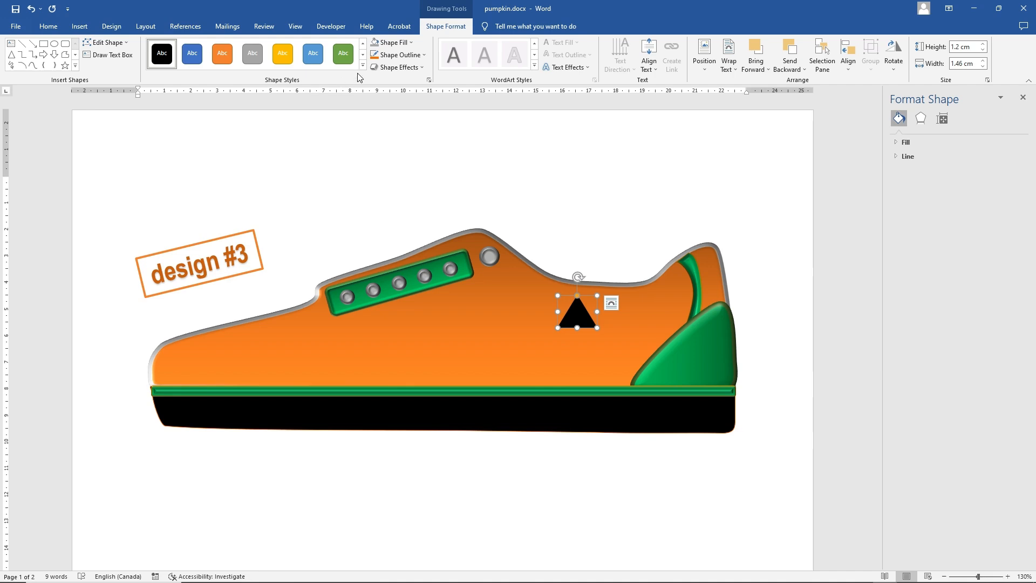
click(404, 55)
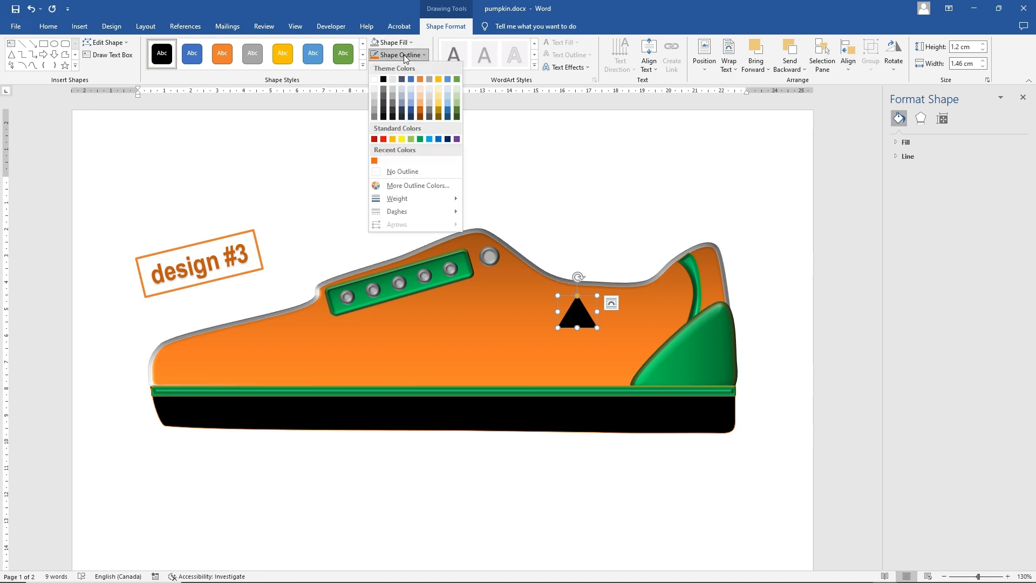
click(439, 102)
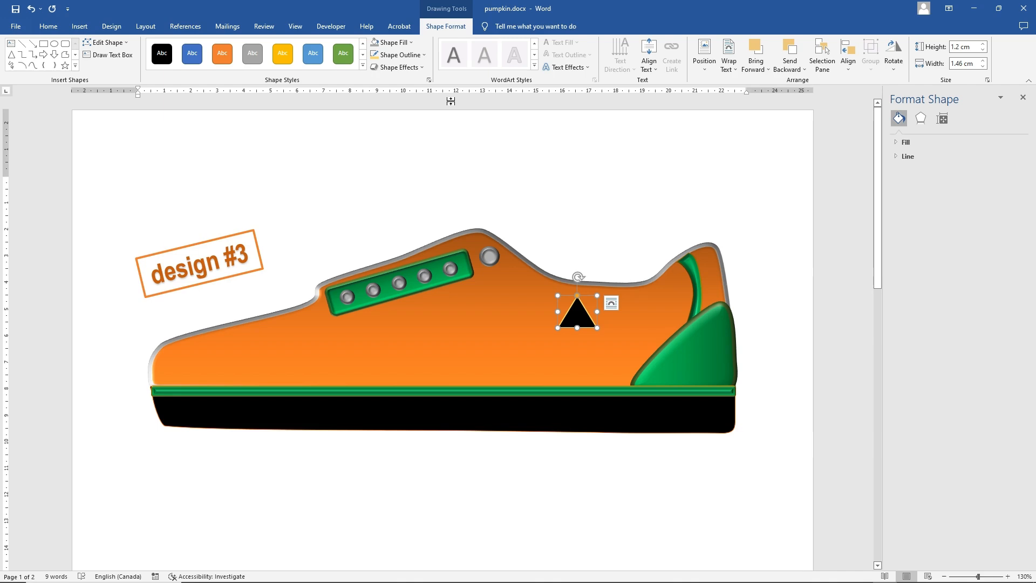
Fill the triangle with medium grey and add a dark-variation gradient radiating from the centre
click(397, 42)
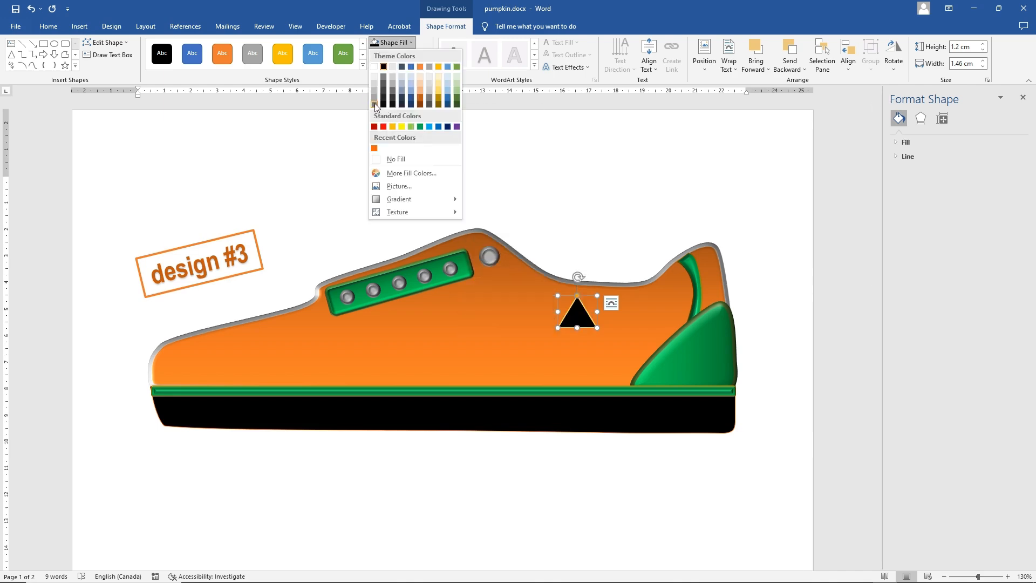
click(375, 103)
click(396, 42)
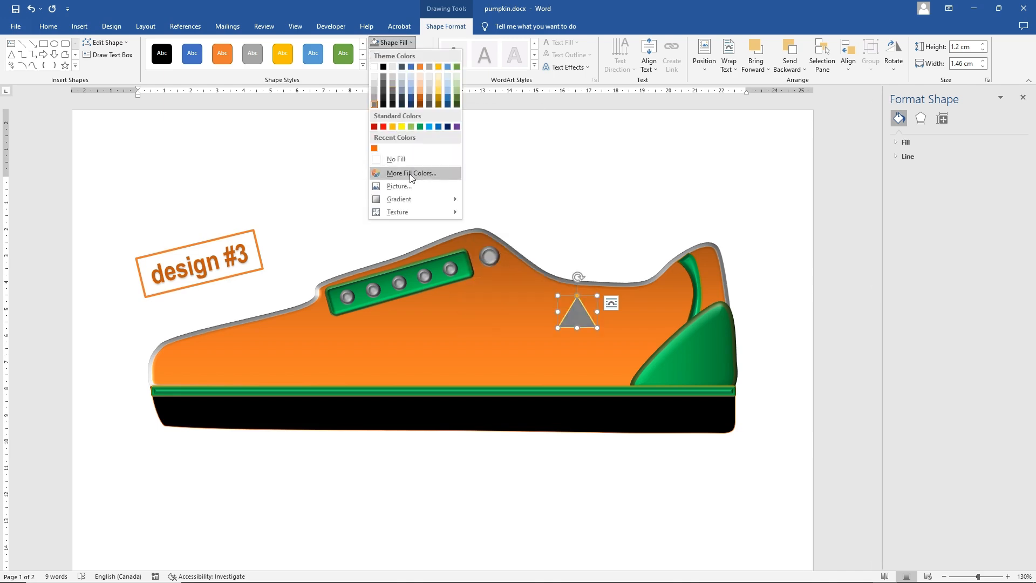
mouse_move(410, 198)
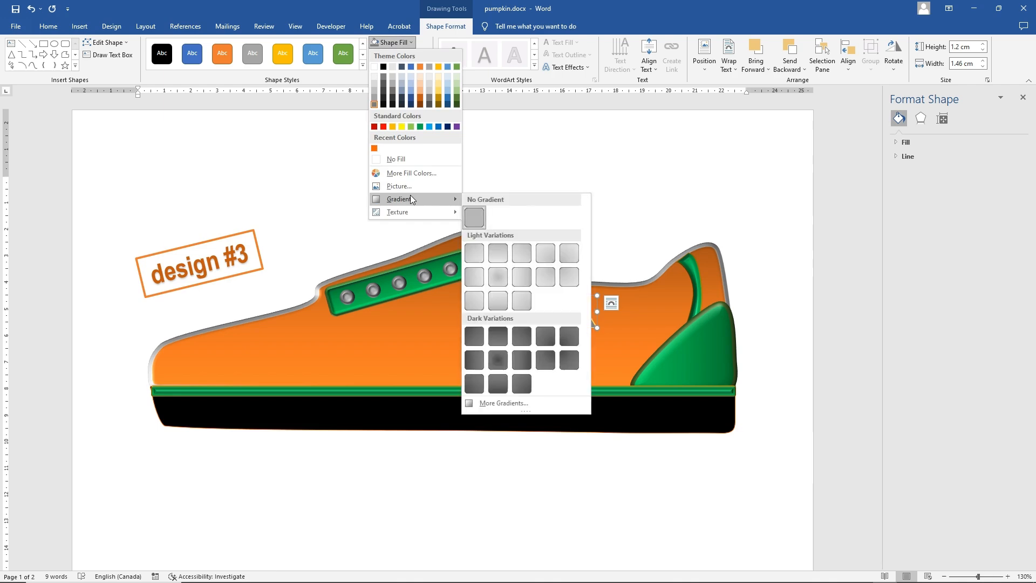
click(491, 359)
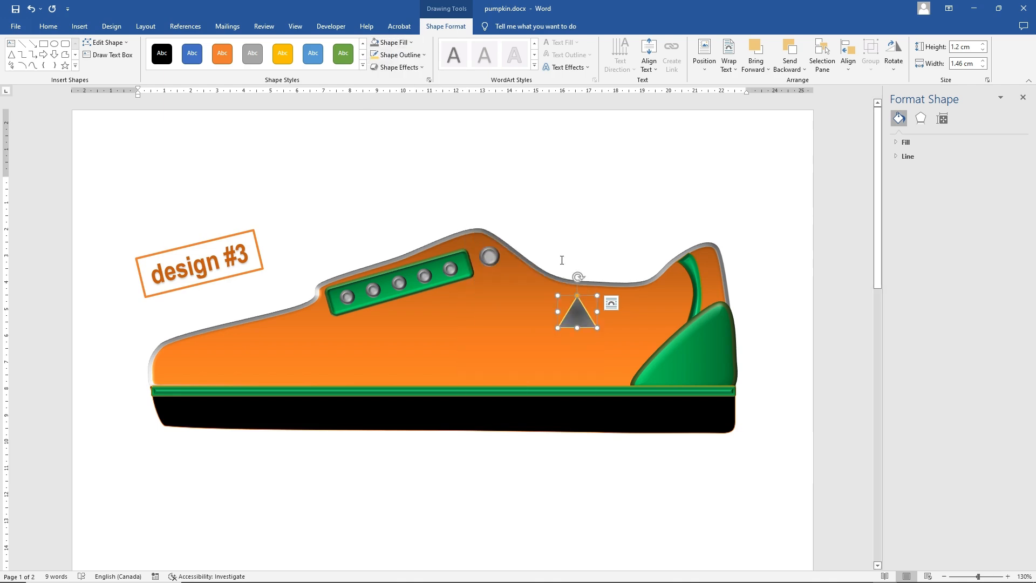
Apply the Slope bevel to the triangle, moving it off the shoe for previewing and back below the collar opening
click(398, 67)
scroll(639, 178, down, 1)
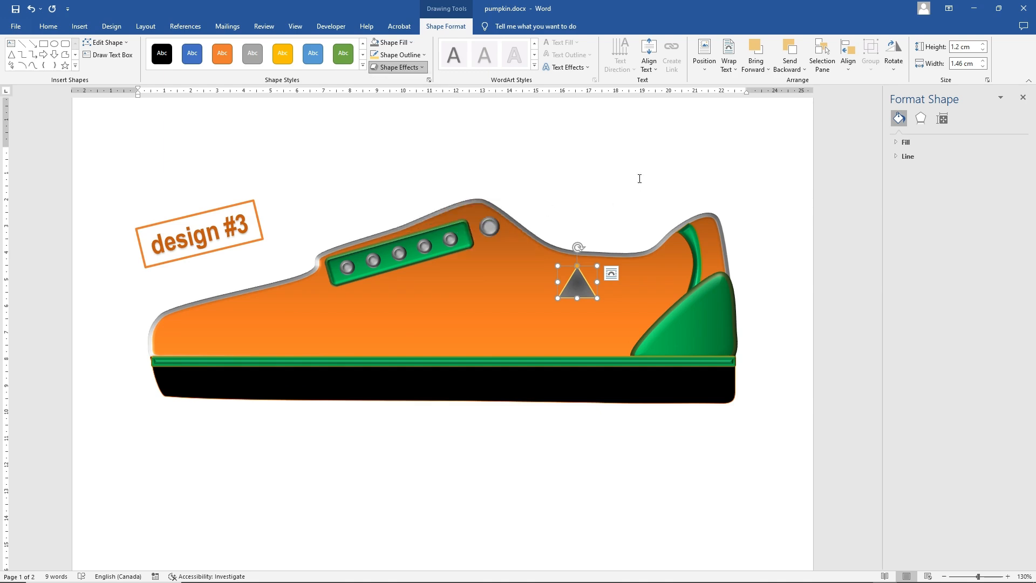
drag(565, 287, 147, 170)
click(394, 68)
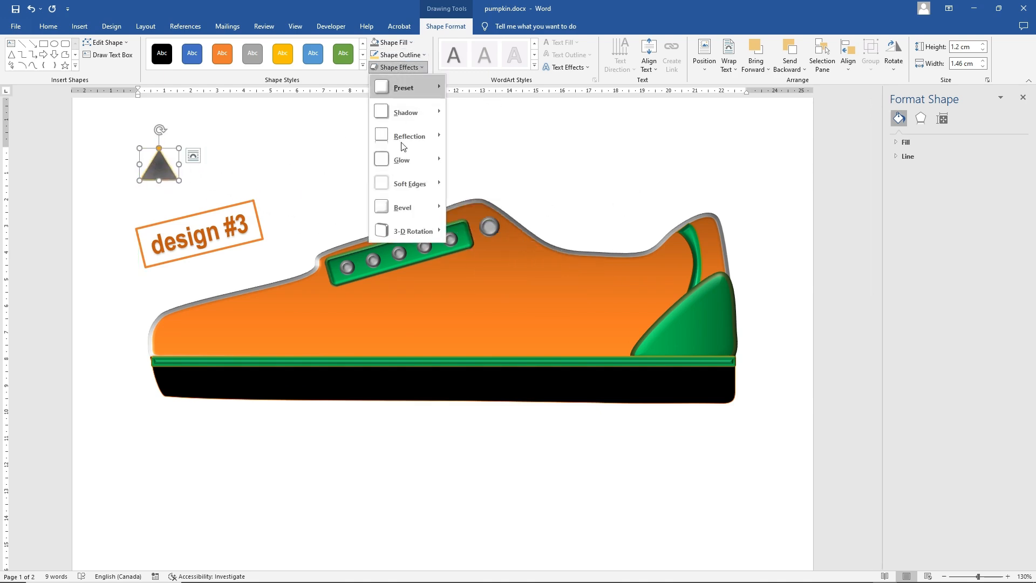
mouse_move(410, 203)
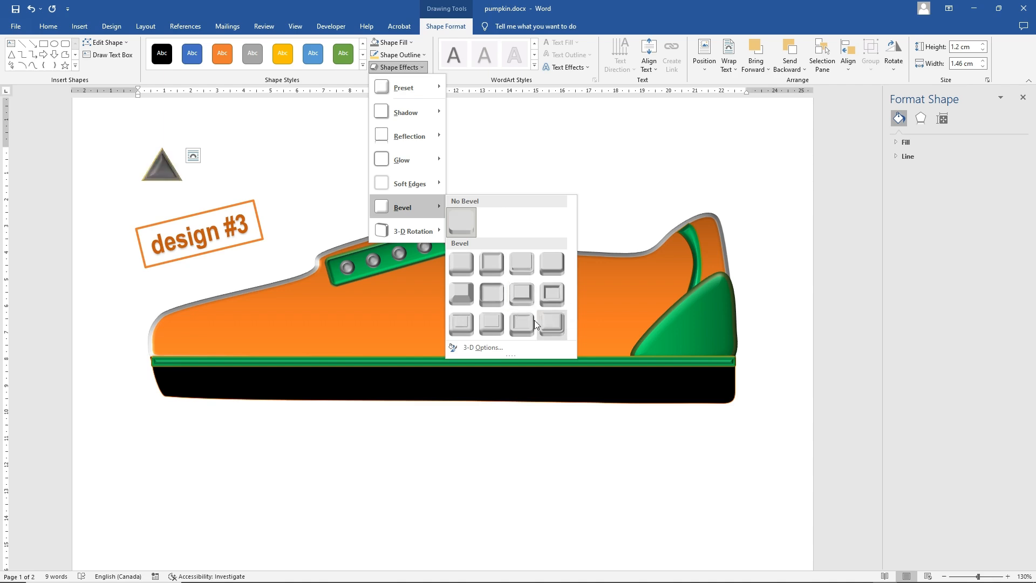
click(555, 291)
drag(164, 170, 564, 288)
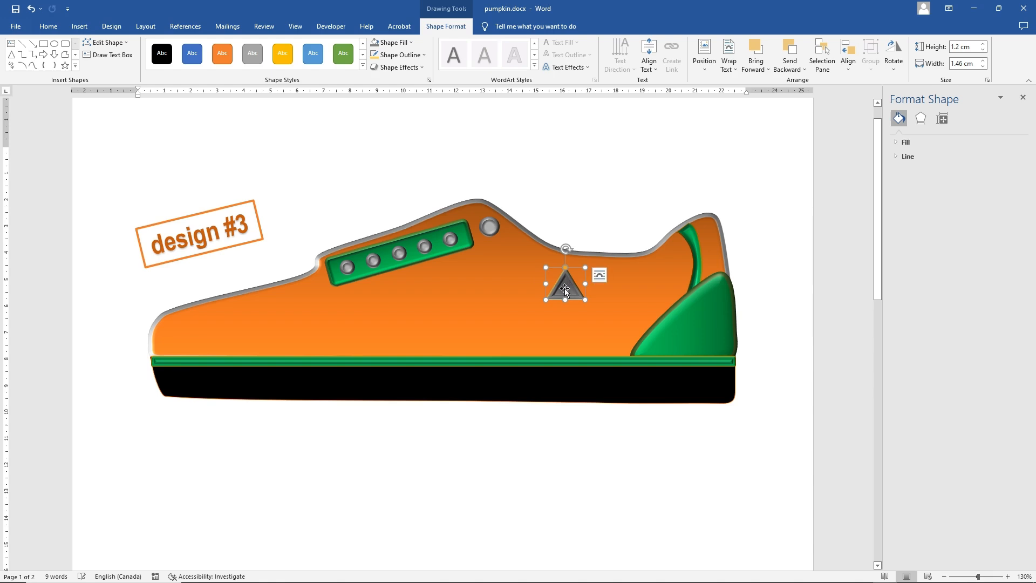
Fill the triangle with Black, Text 1, Lighter 25% and add the dark-variation From Center gradient
click(398, 44)
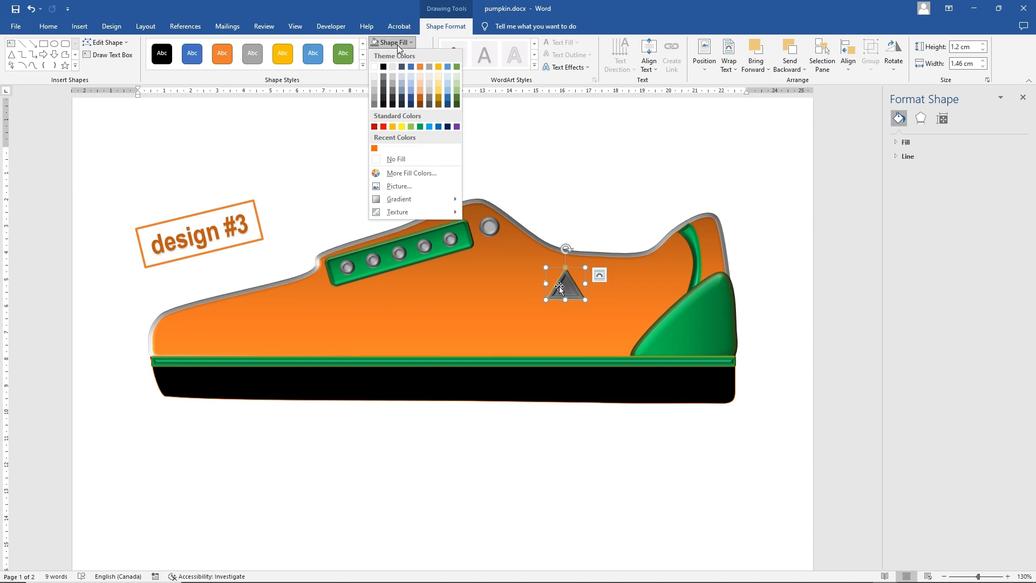
click(383, 90)
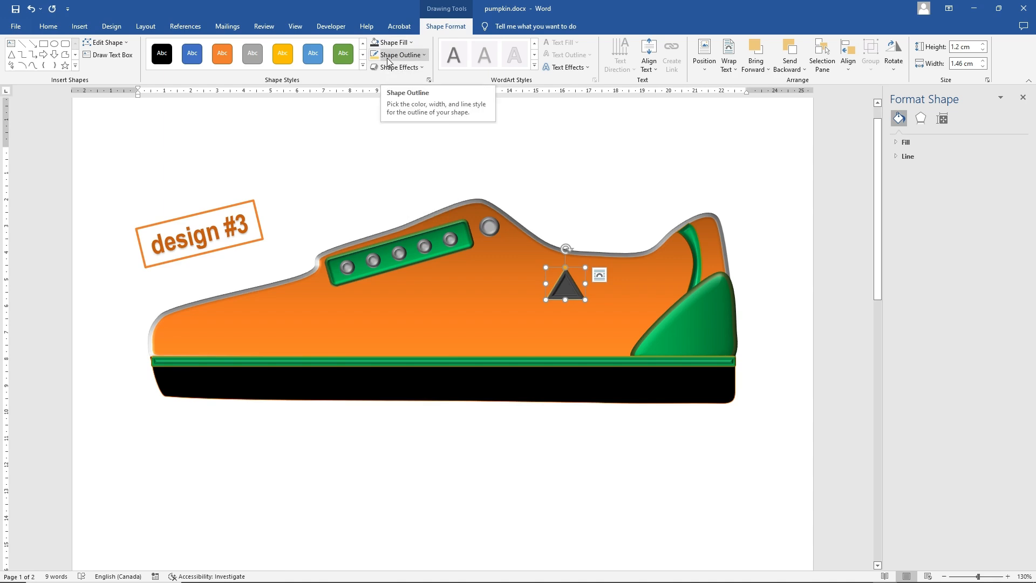
click(394, 43)
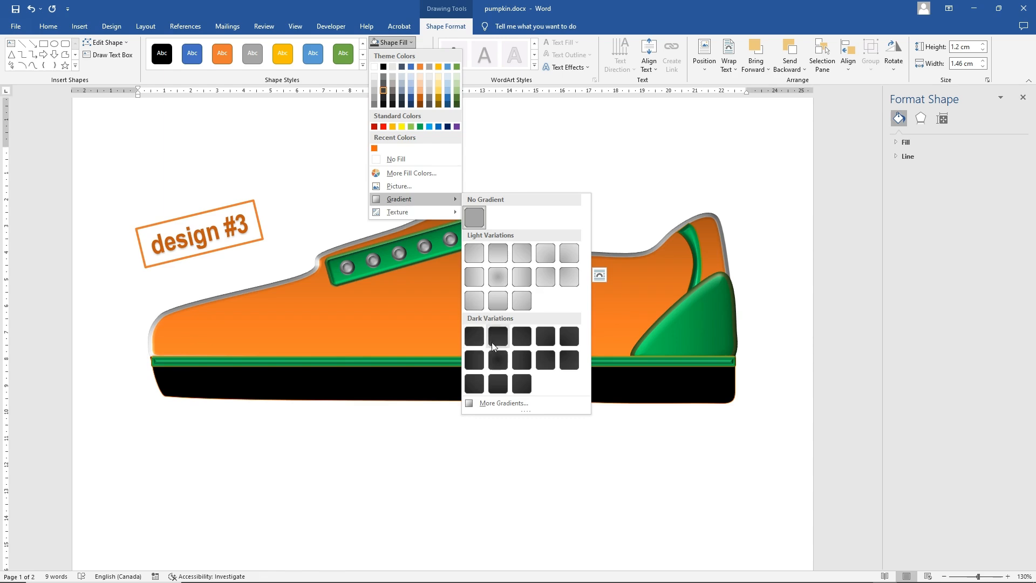
click(498, 361)
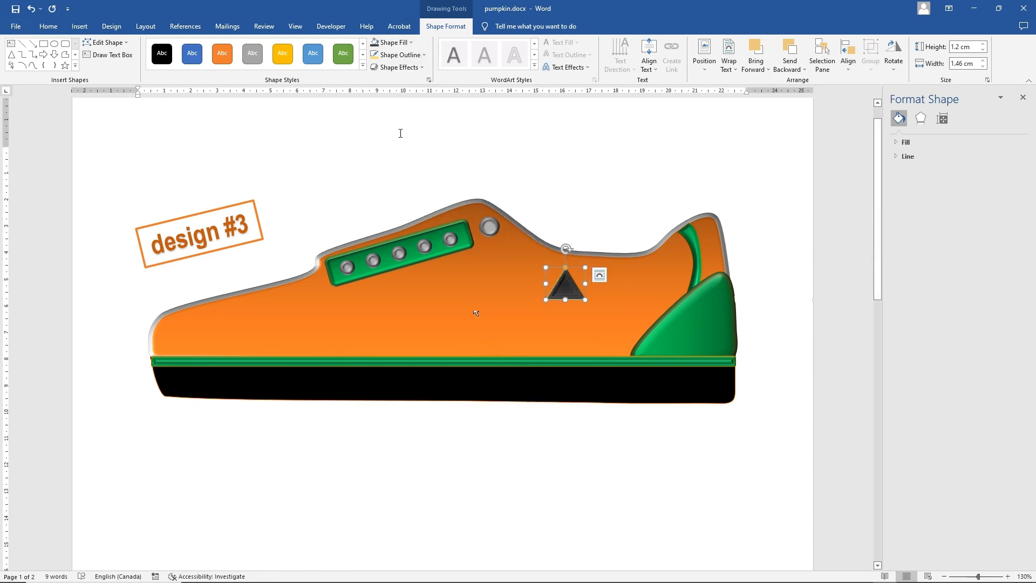
Set the triangle's gold outline weight to 3 pt
click(400, 55)
mouse_move(418, 199)
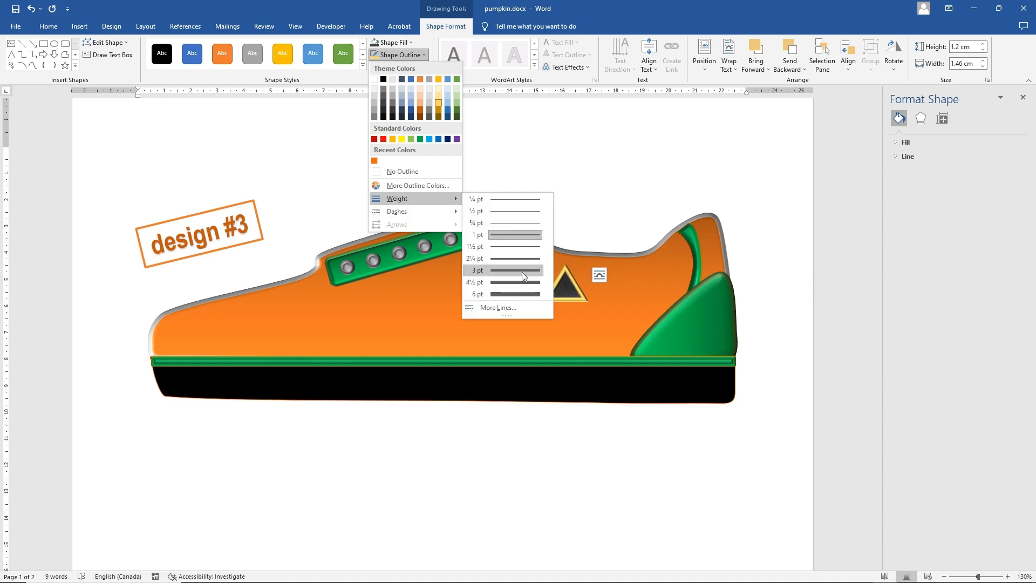
click(522, 272)
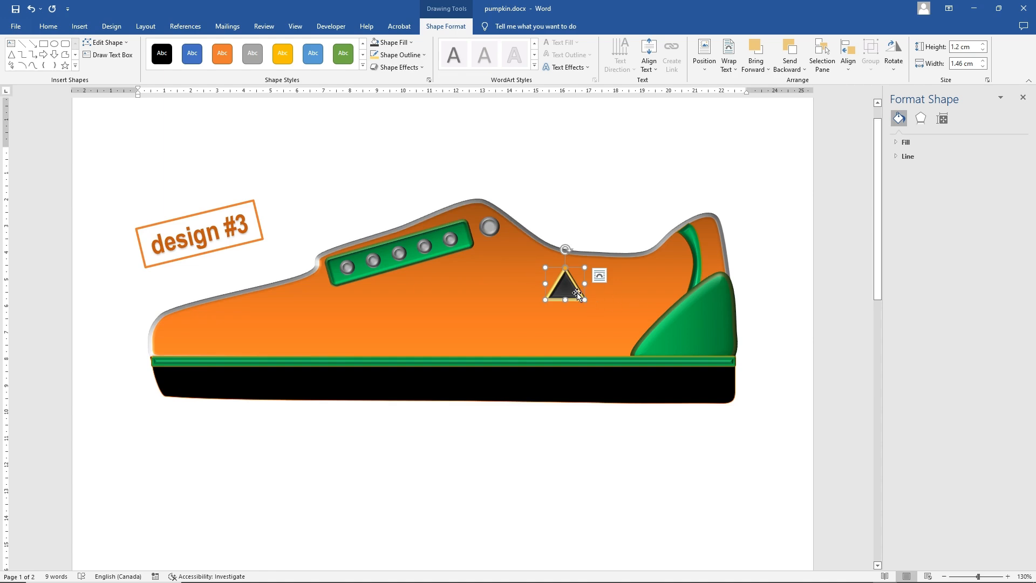
Shrink the triangle logo to about 0.99 cm high by 1.11 cm wide and copy it
drag(585, 299, 575, 294)
right_click(566, 280)
click(594, 324)
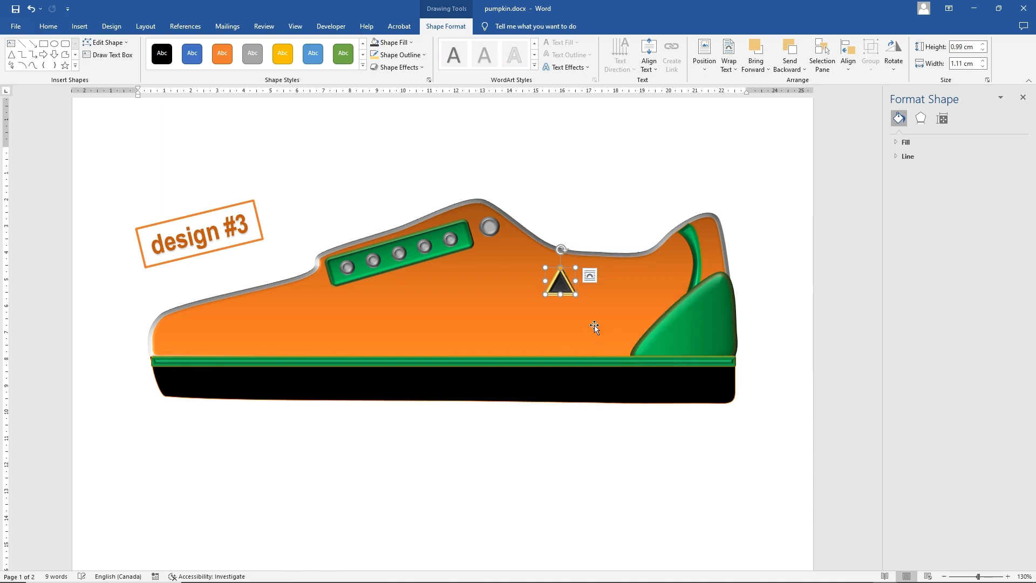
Paste copies of the triangle and arrange them below the collar opening as two eyes with a smaller nose beneath
right_click(602, 281)
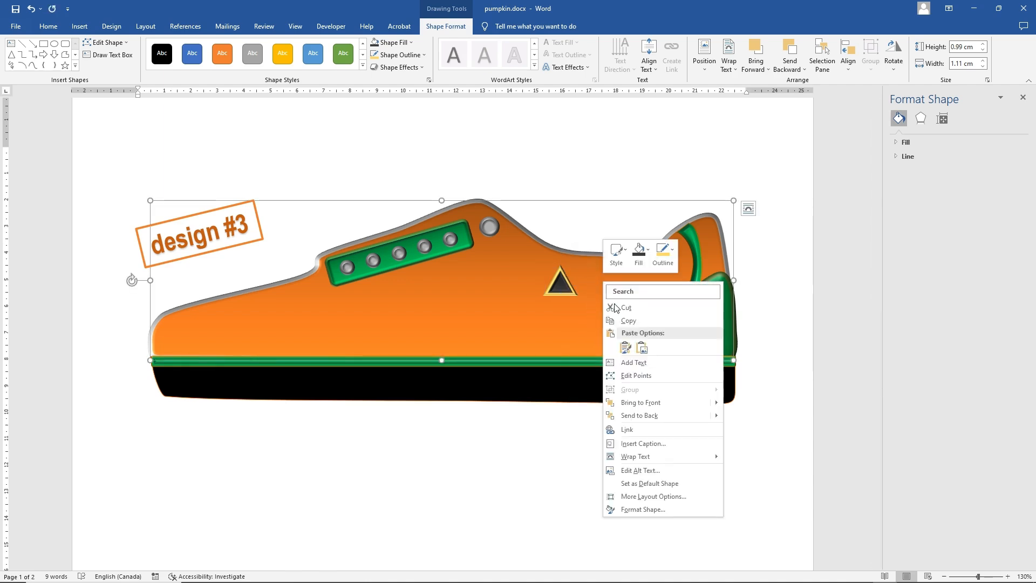
click(626, 347)
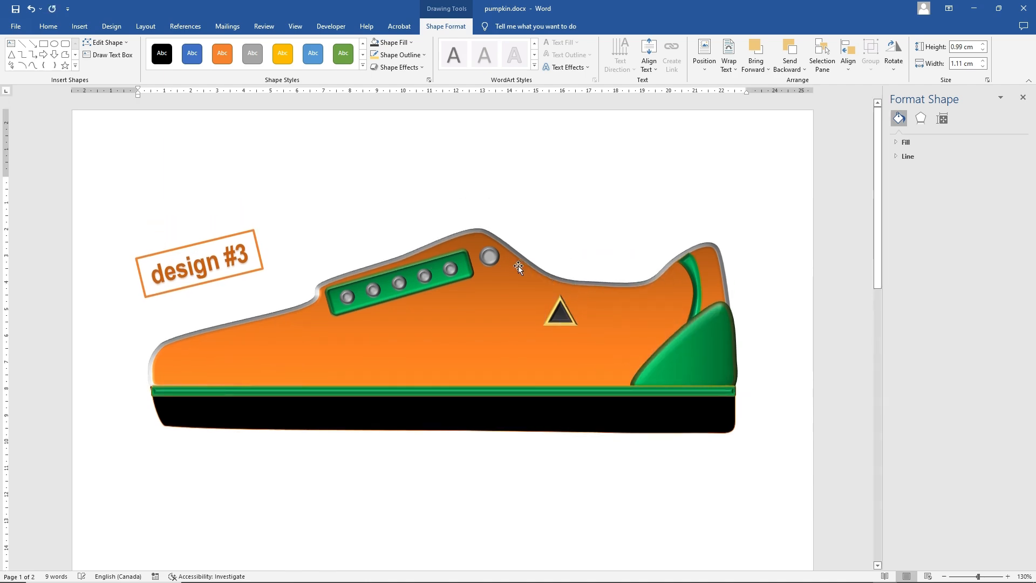
click(372, 223)
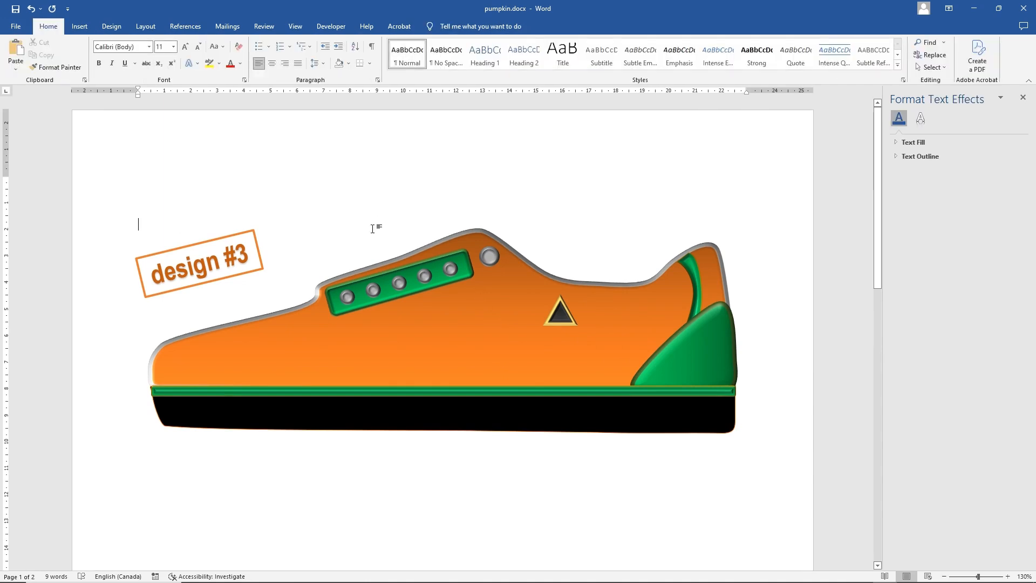
right_click(369, 233)
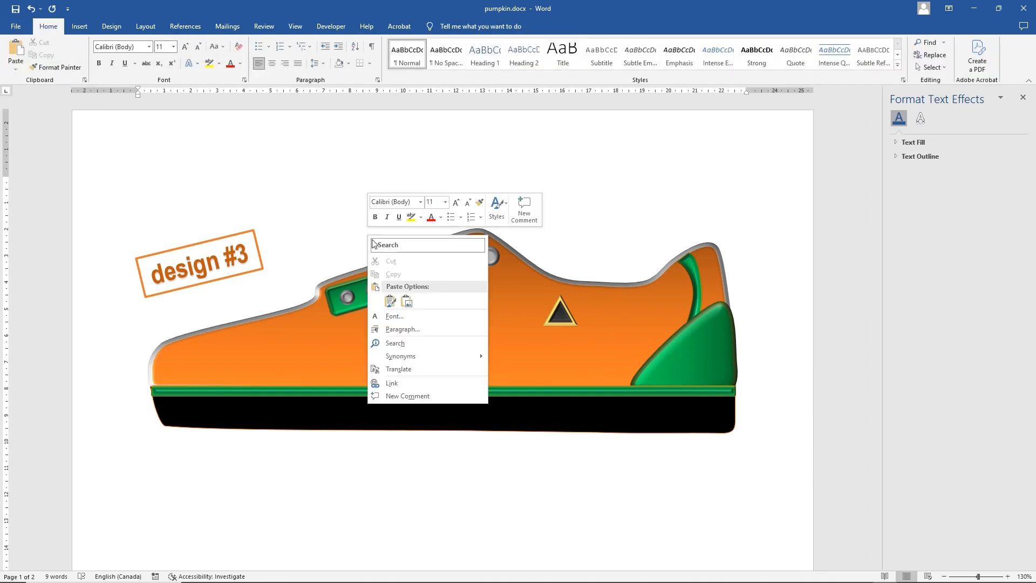
click(405, 303)
click(364, 283)
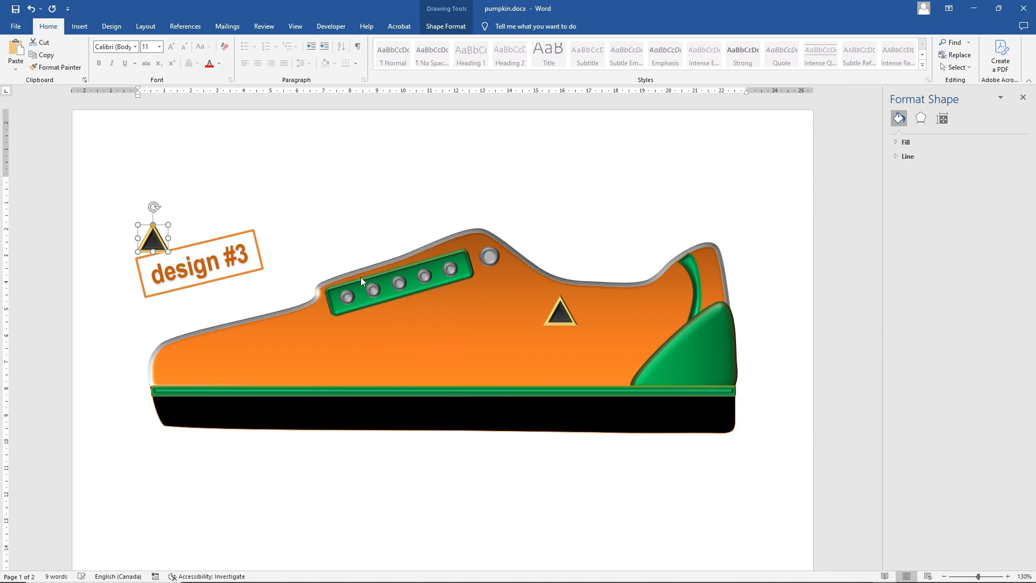
drag(170, 254, 612, 313)
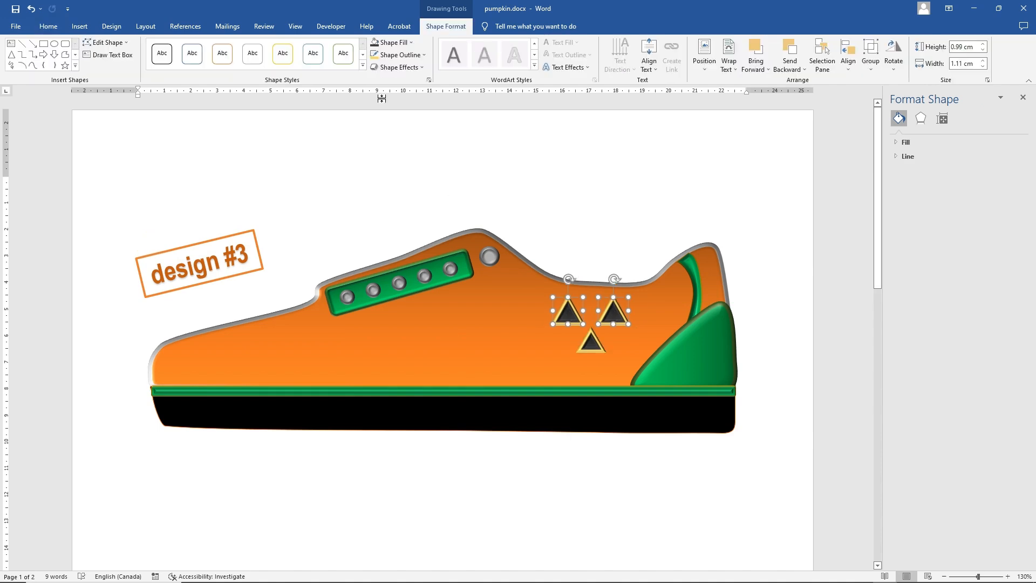
Fill the two eye triangles with the standard golden orange and give them a black outline
click(390, 43)
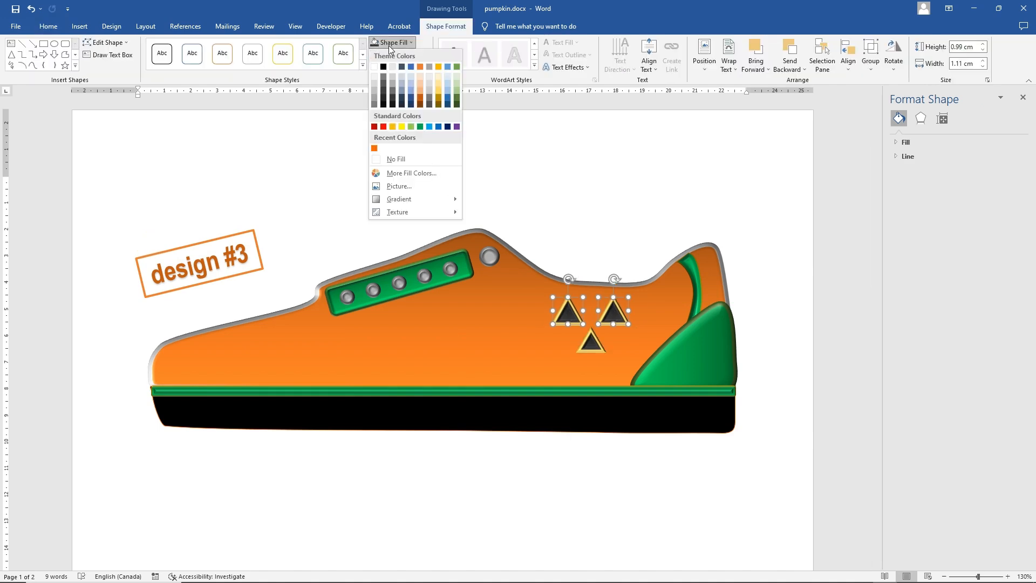
click(393, 127)
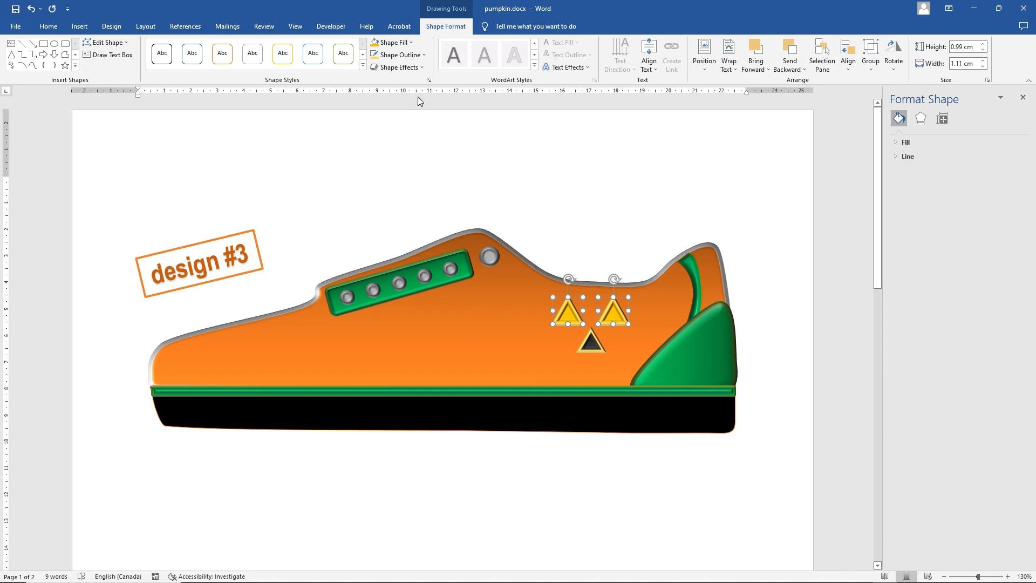
click(408, 55)
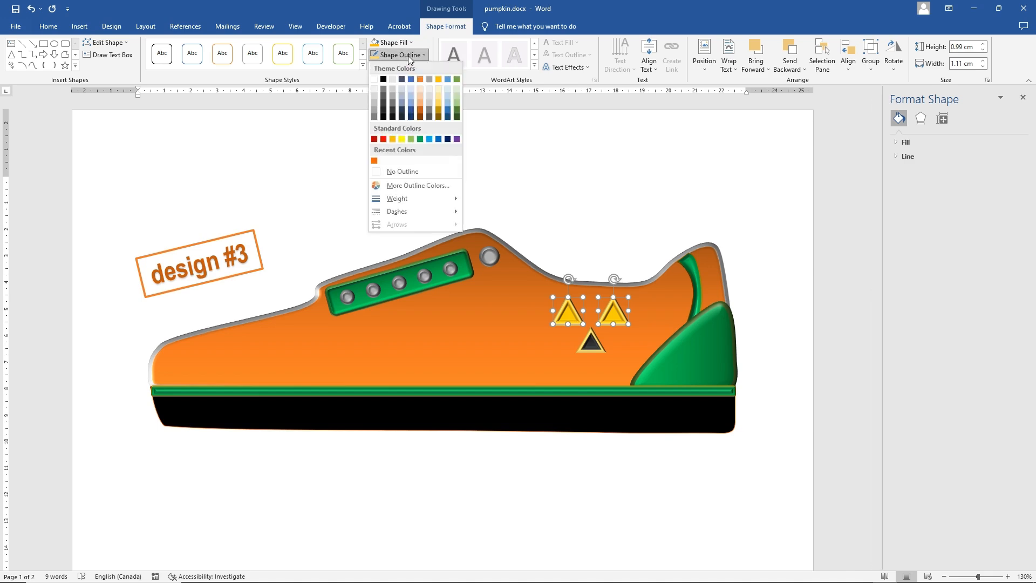
click(384, 80)
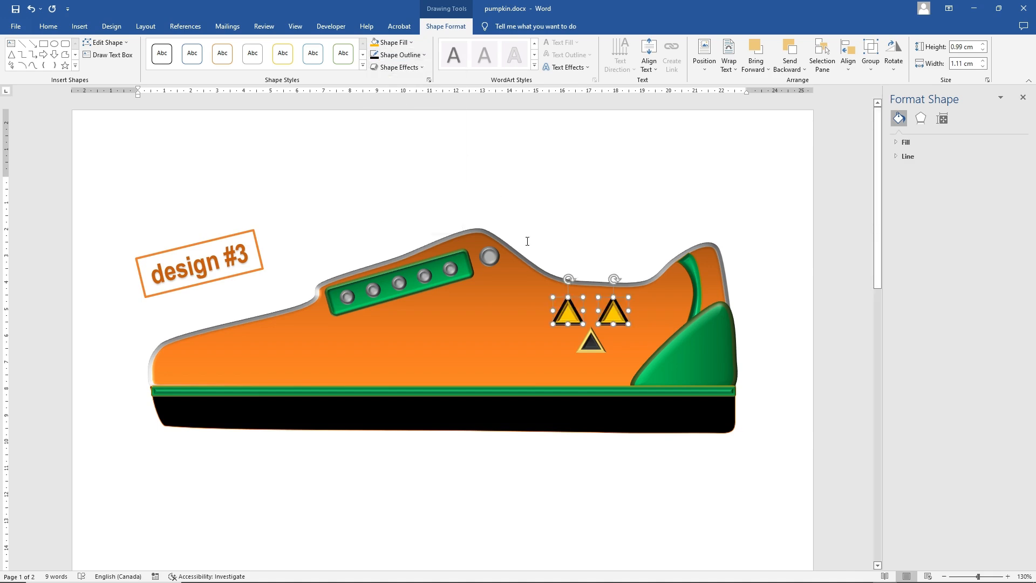
Give the nose triangle the same golden orange fill and a black outline 2¼ pt thick
click(633, 348)
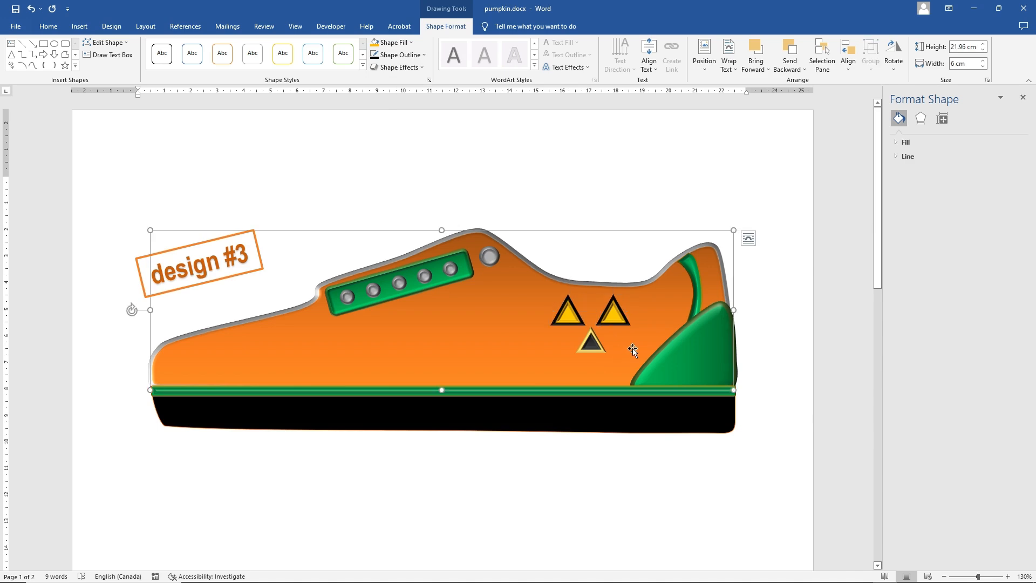
click(591, 343)
click(408, 55)
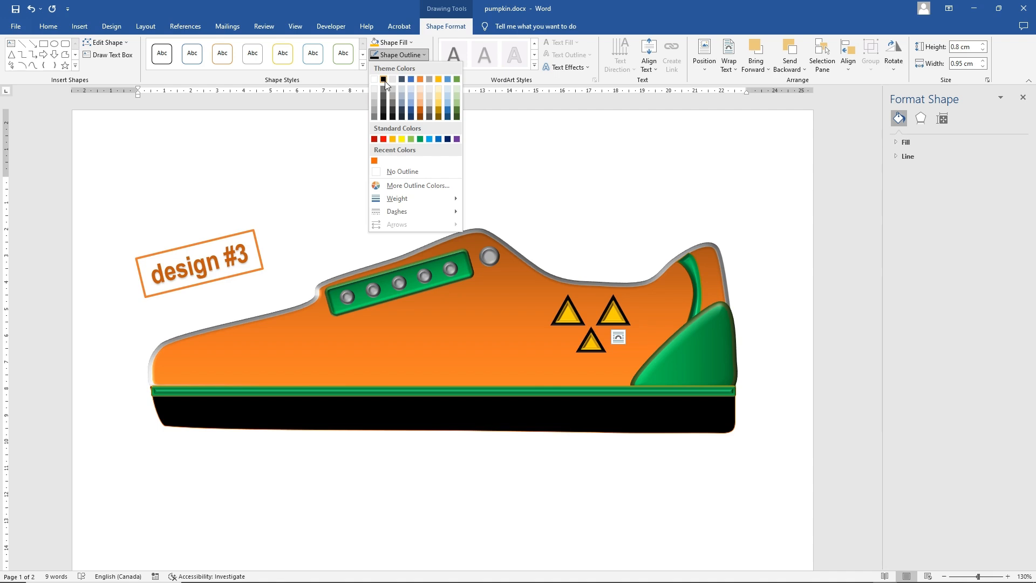
click(384, 80)
click(410, 55)
mouse_move(430, 199)
click(510, 258)
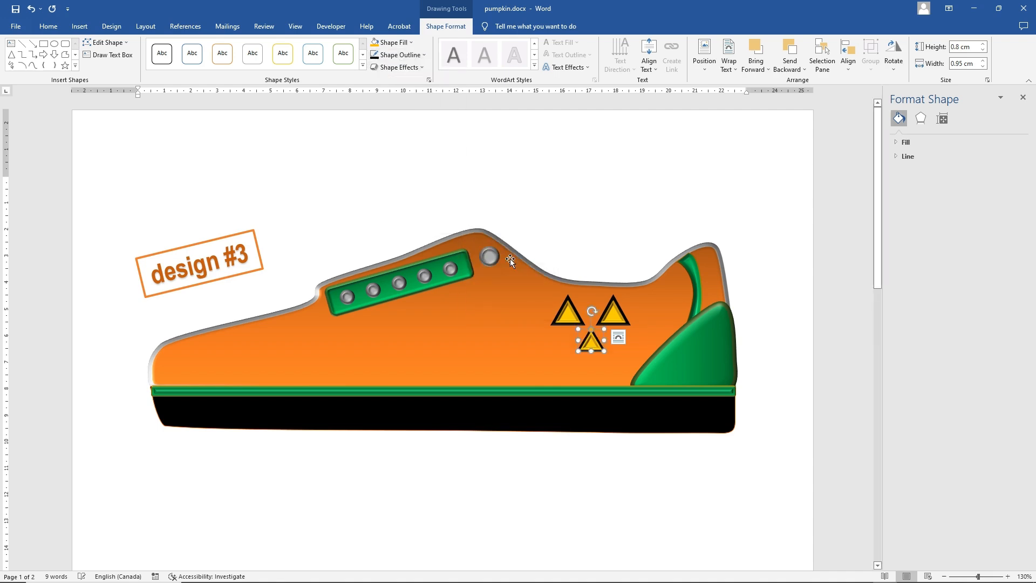
click(572, 212)
Draw a Flowchart: Delay shape and shape it into a mouth about 2.38 by 0.48 cm, lying curved-side down under the nose
click(79, 26)
click(149, 52)
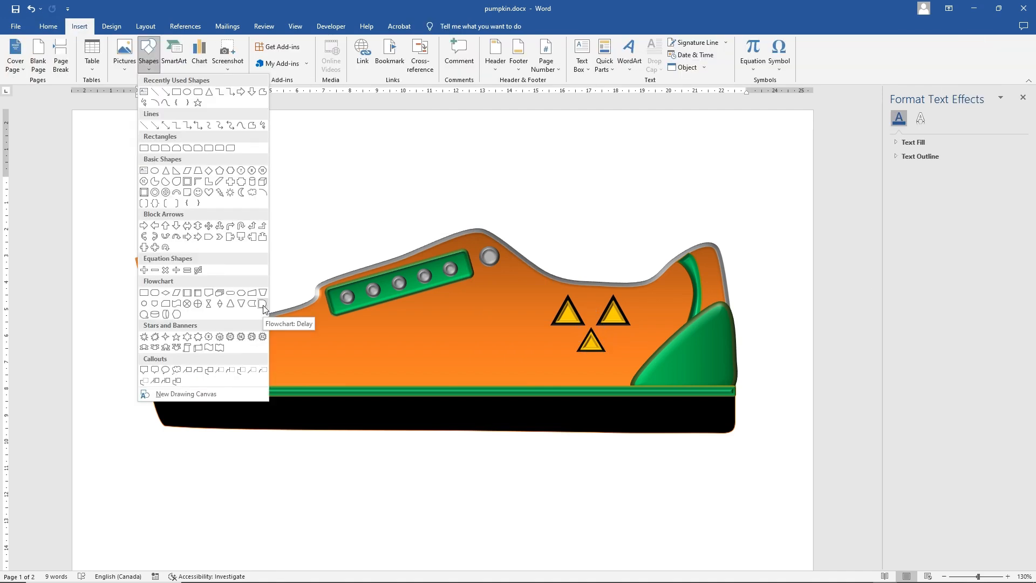
click(261, 305)
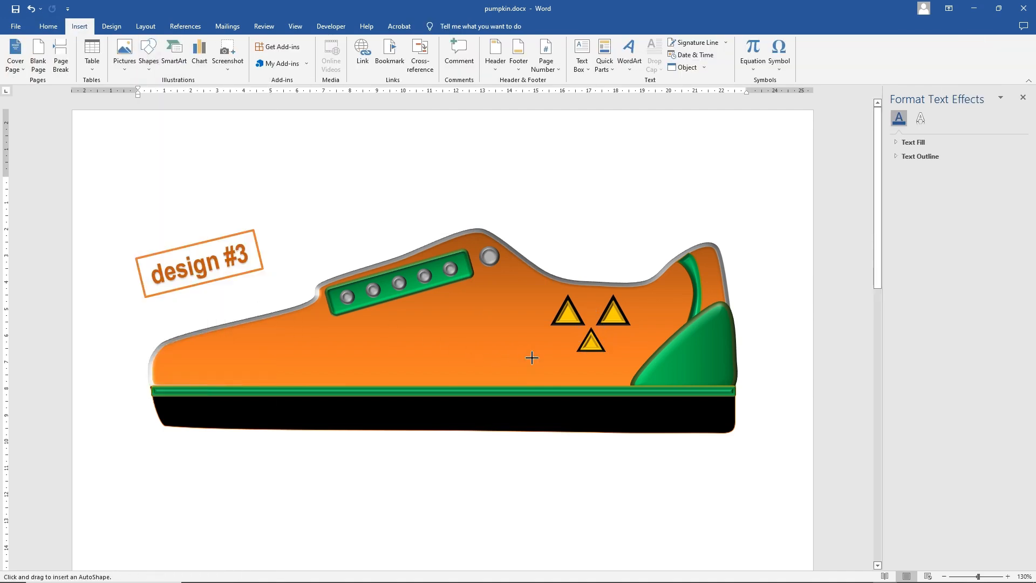
mouse_move(529, 365)
mouse_down()
mouse_move(591, 379)
mouse_move(597, 369)
mouse_up()
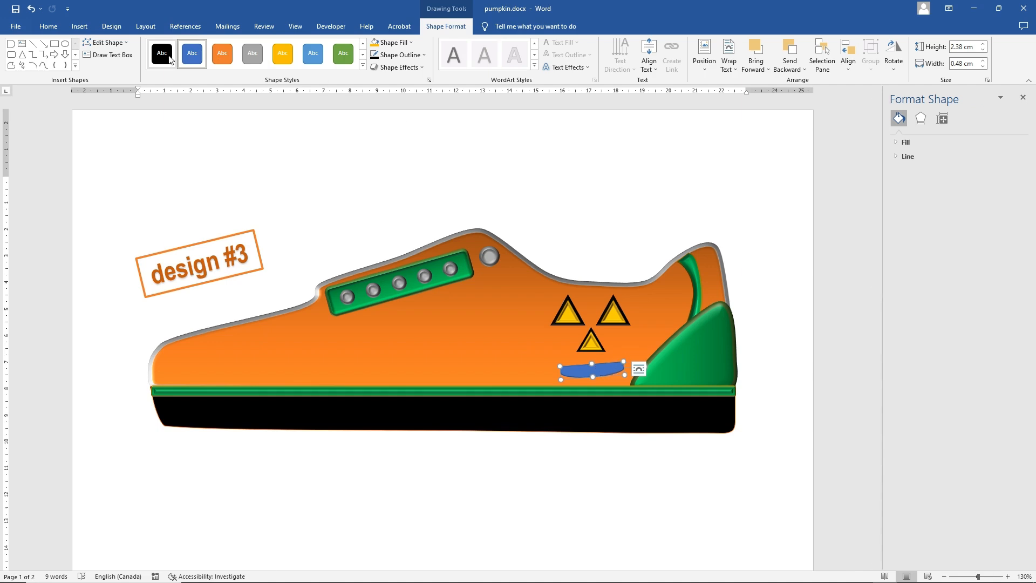
Fill the mouth with the standard golden orange and give it a black 3 pt outline
click(393, 42)
click(391, 127)
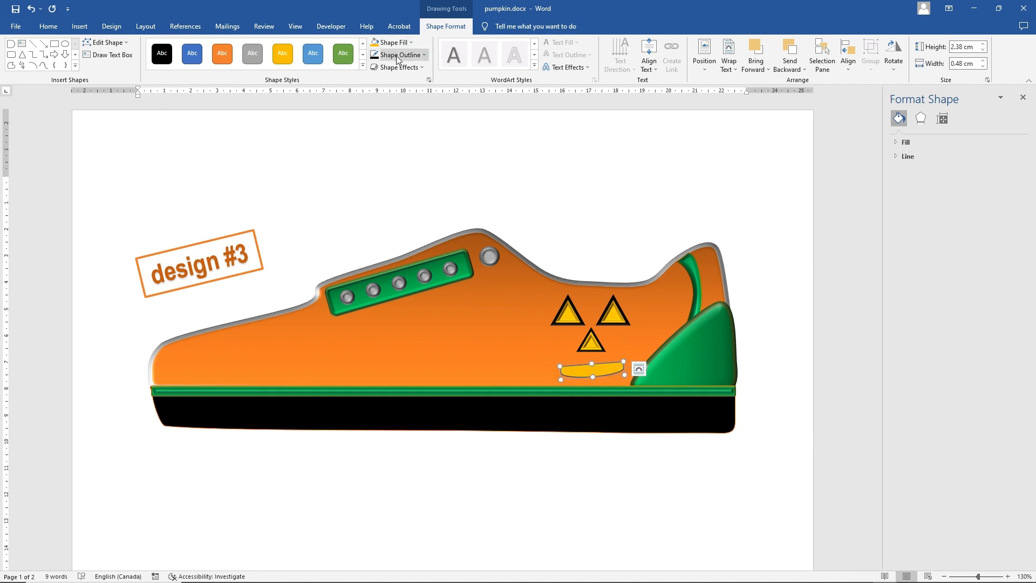
click(424, 54)
click(383, 79)
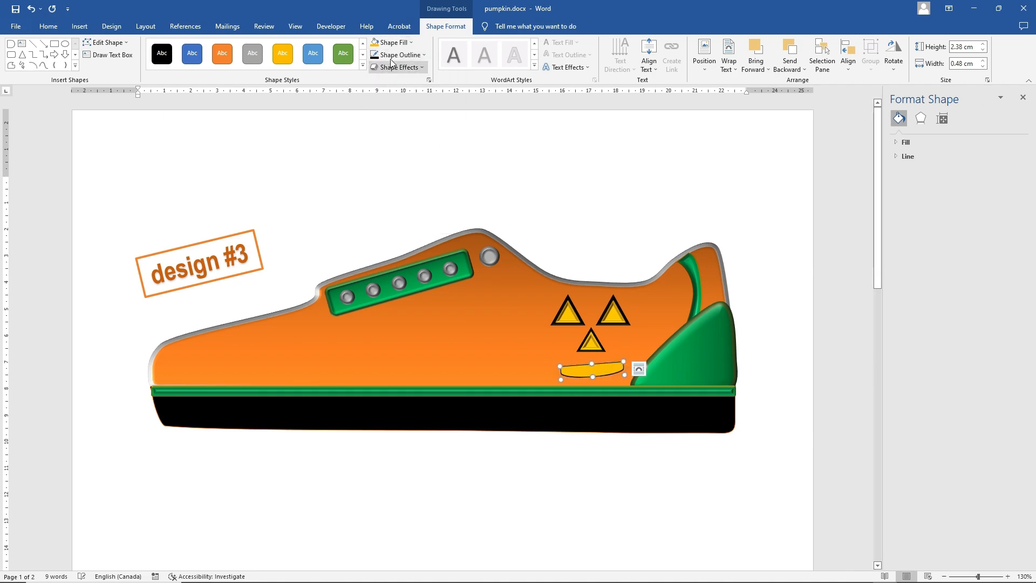
click(410, 55)
mouse_move(420, 200)
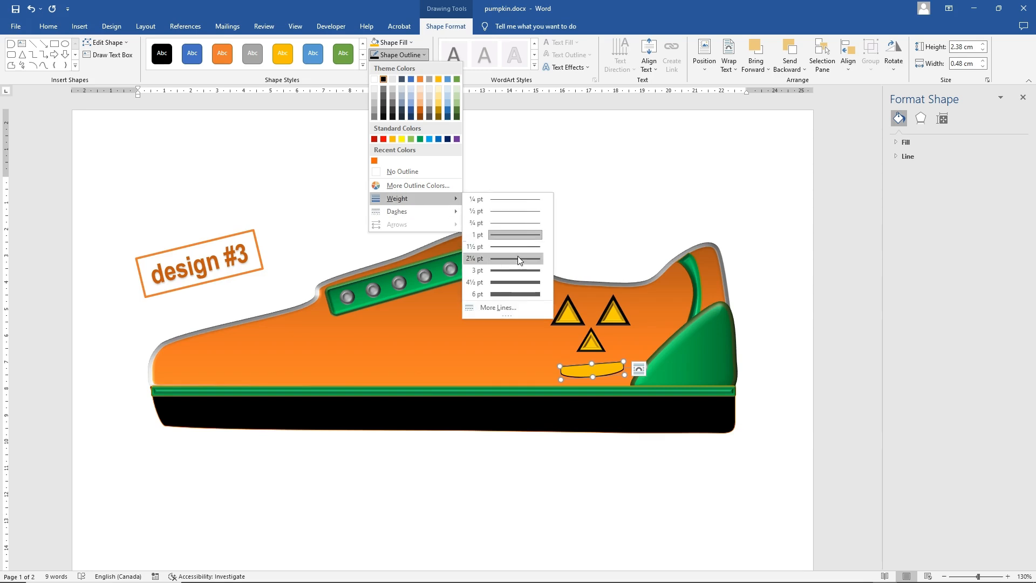
click(522, 269)
Add the dark-variation From Center gradient and the Slant bevel to the mouth
click(393, 42)
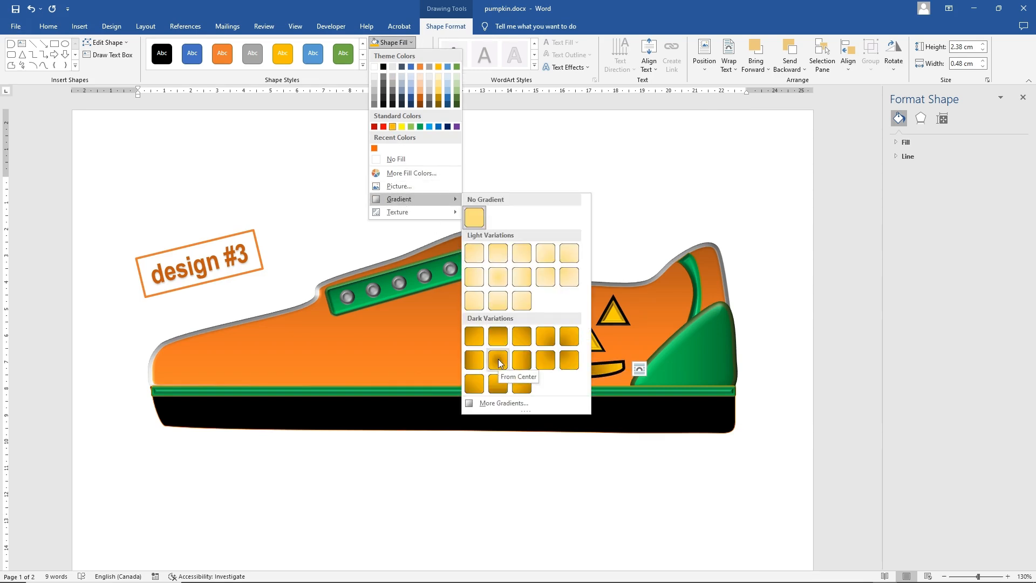
click(498, 360)
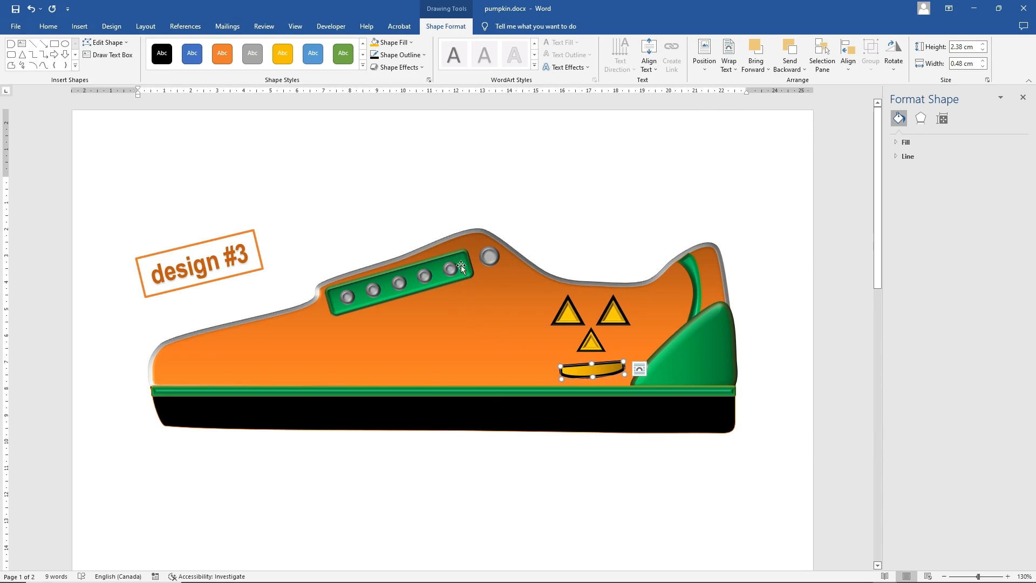
click(398, 67)
mouse_move(403, 207)
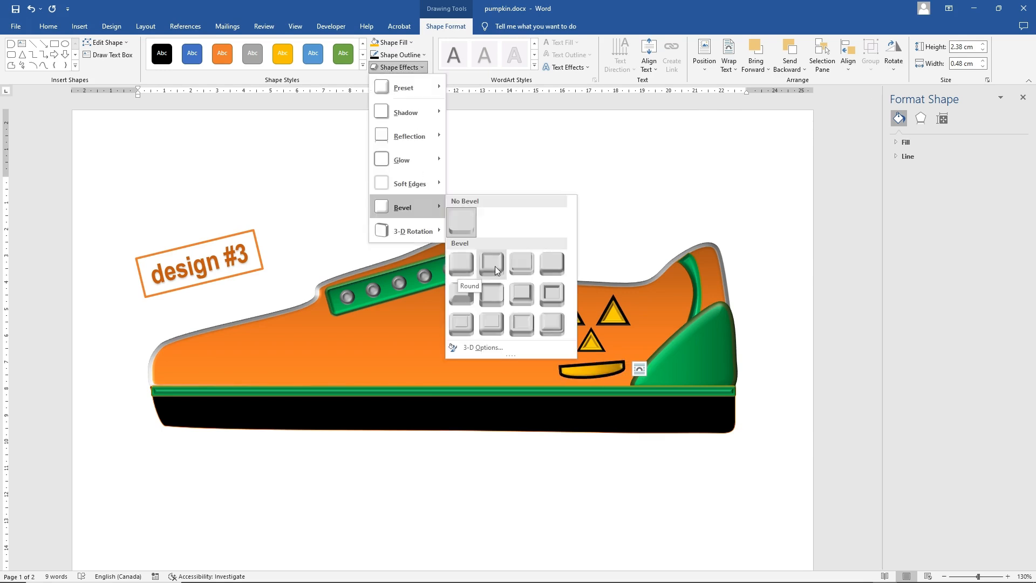
click(563, 264)
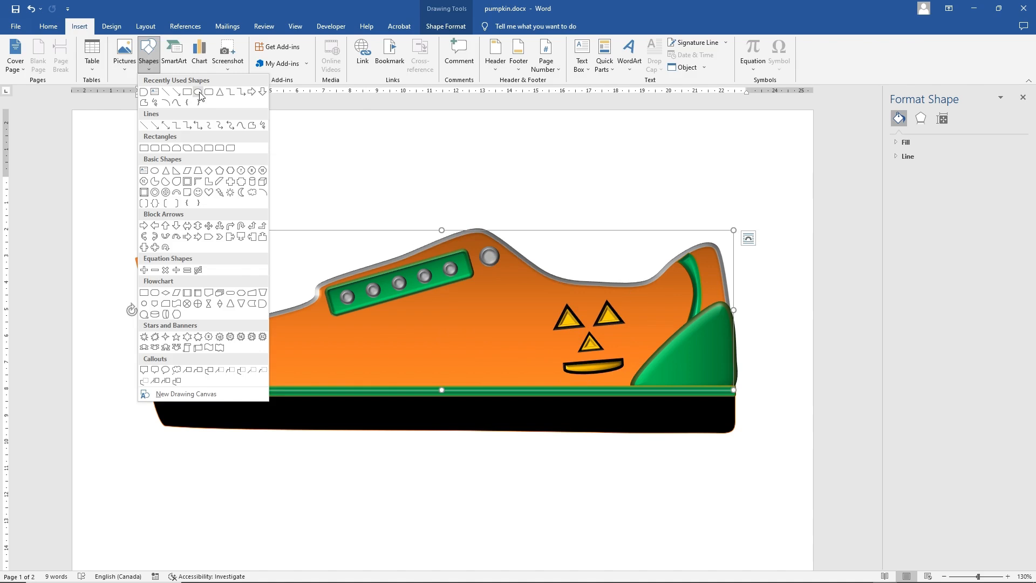
Draw an oval about 2.42 cm high by 3.39 cm wide beside the face, with a dark orange fill and black outline
click(199, 94)
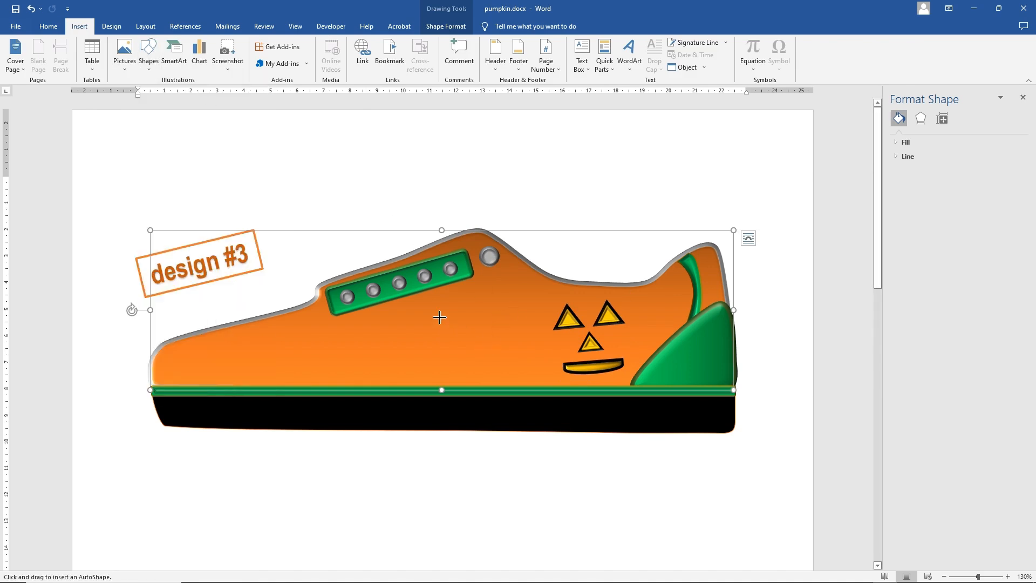
drag(439, 317, 530, 381)
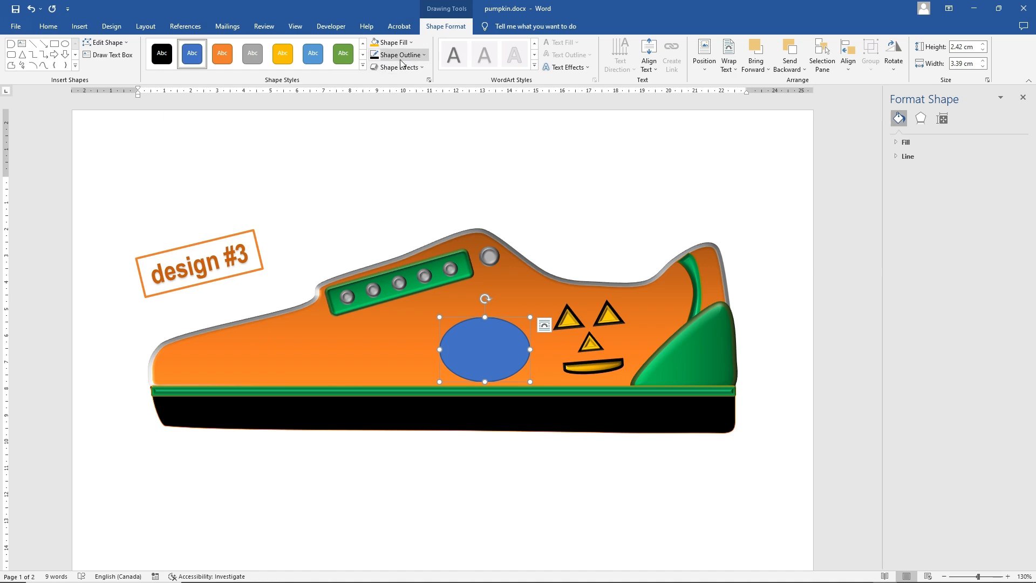
click(393, 42)
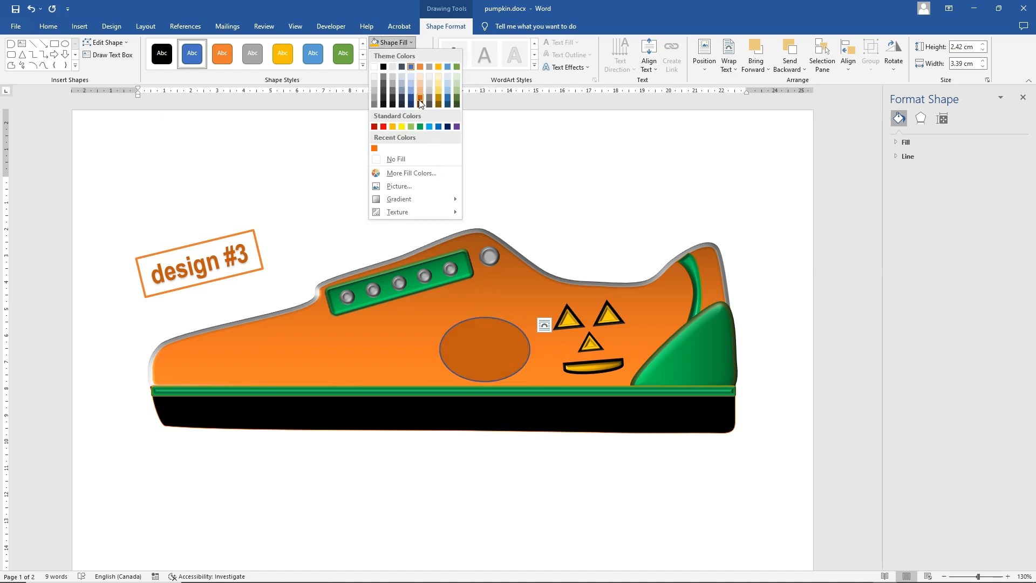
click(420, 97)
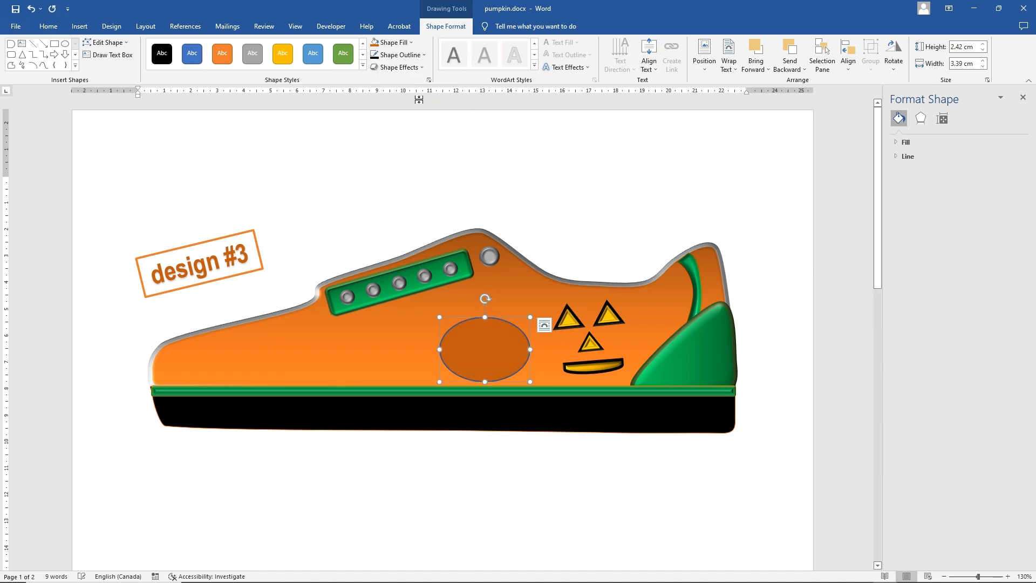
click(405, 55)
click(384, 79)
Tilt the oval slightly and place it over the shoe body but layered behind the jack-o'-lantern face
drag(484, 300, 575, 253)
right_click(565, 260)
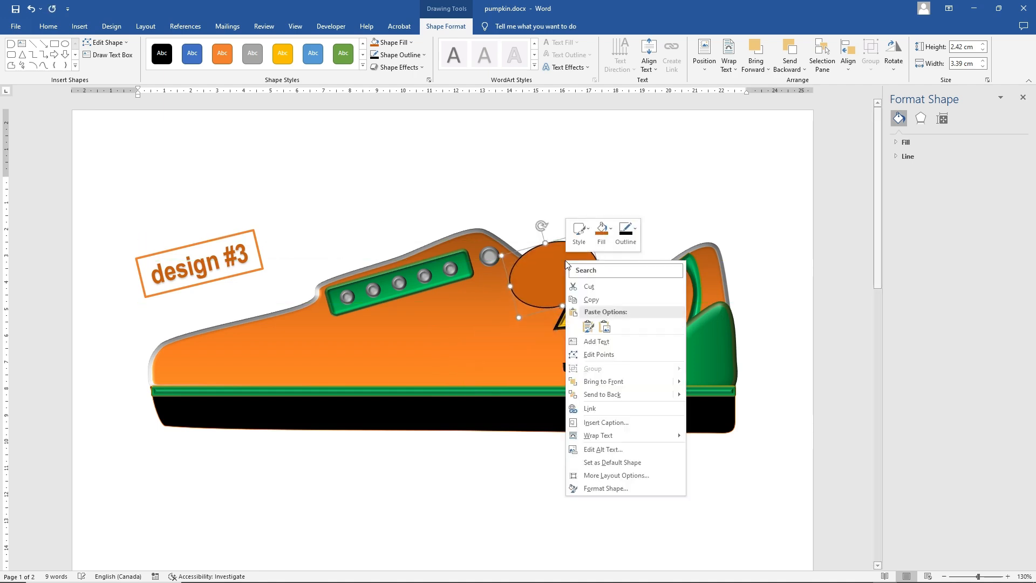
click(607, 399)
right_click(557, 254)
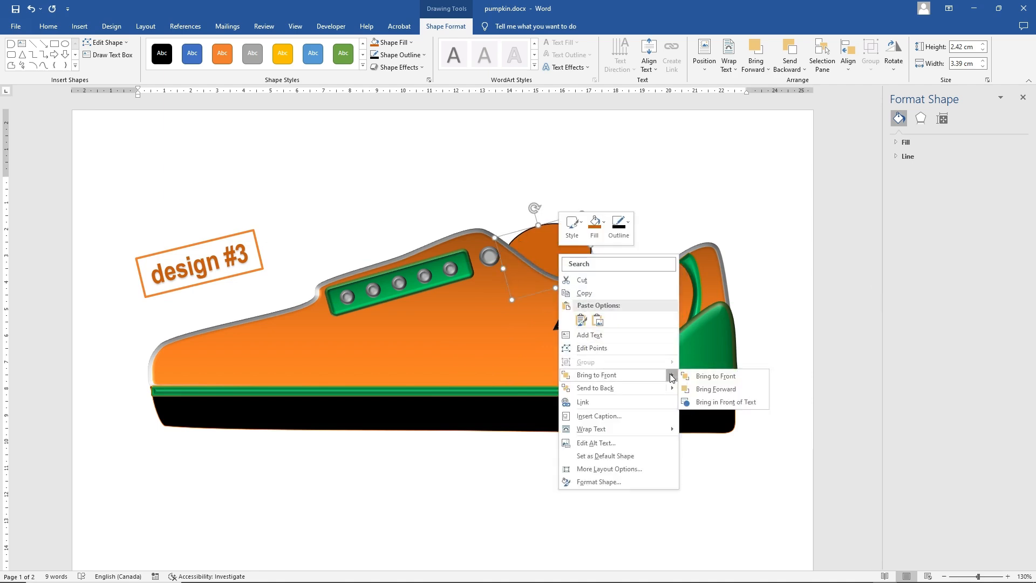
mouse_move(669, 375)
click(700, 389)
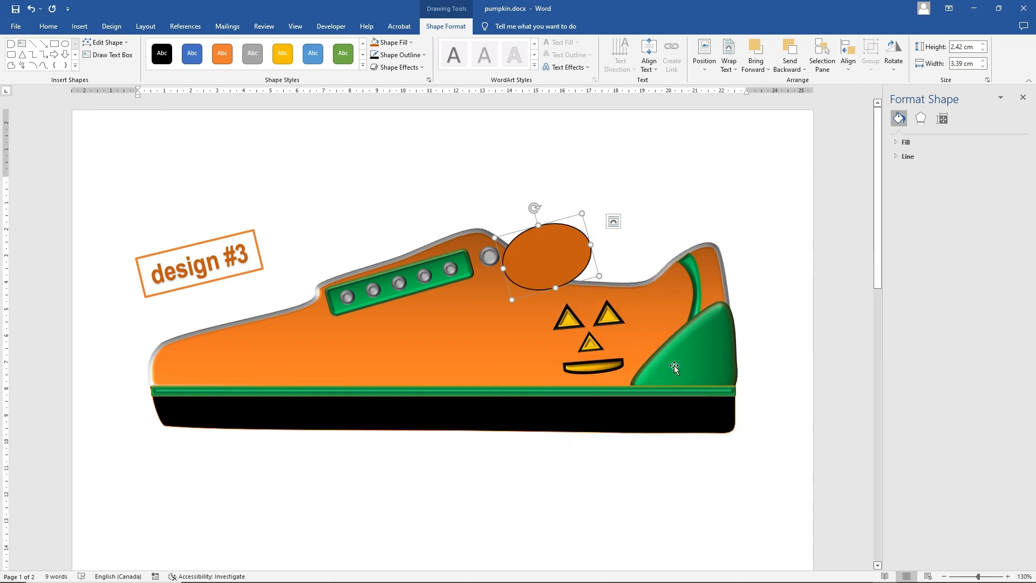
drag(552, 267, 581, 331)
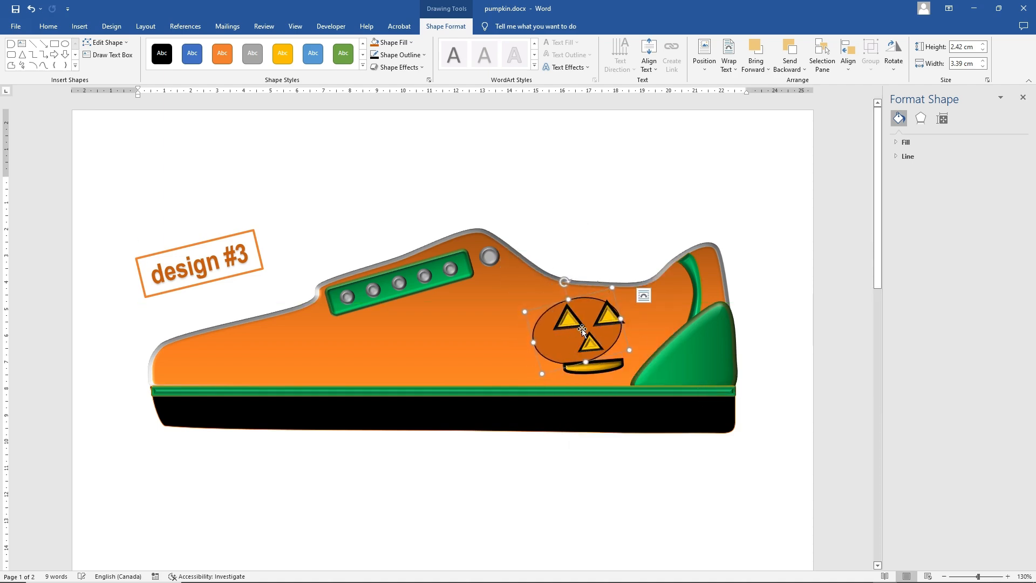
drag(564, 282, 569, 280)
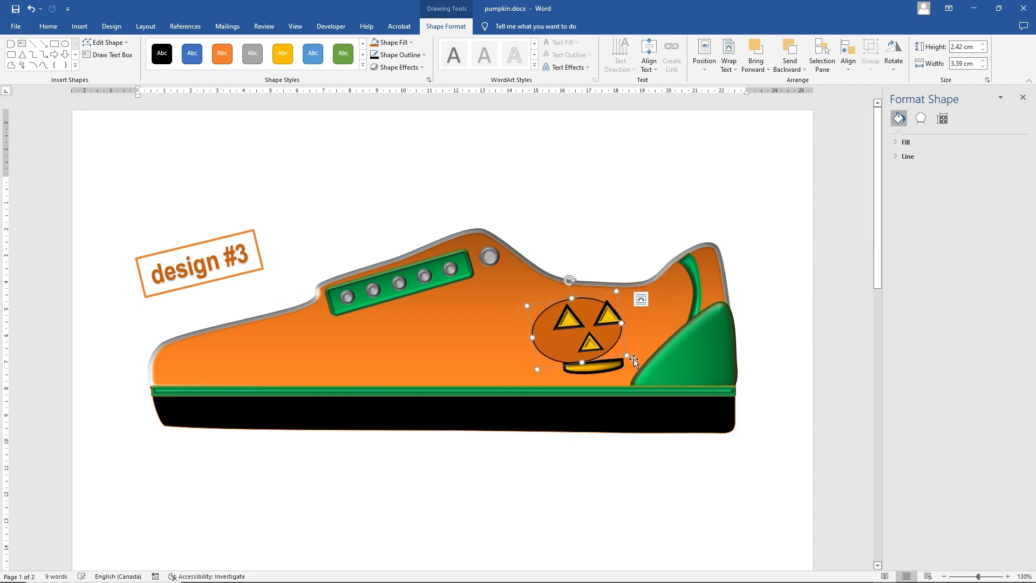
Enlarge the oval behind the pumpkin face to about 3.17 cm high by 4.45 cm wide and fill it with the theme orange
drag(626, 355, 660, 370)
click(410, 42)
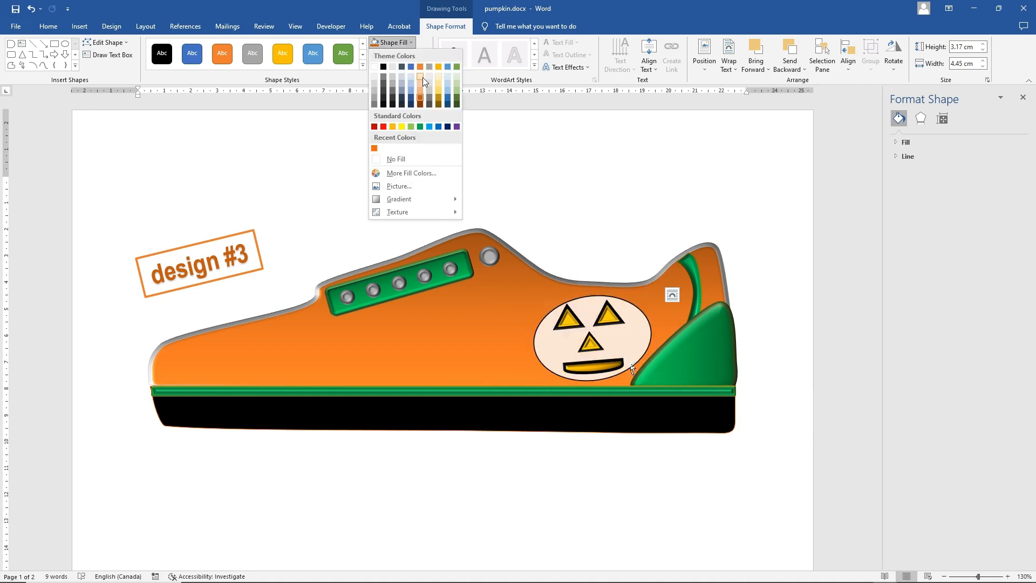
click(420, 66)
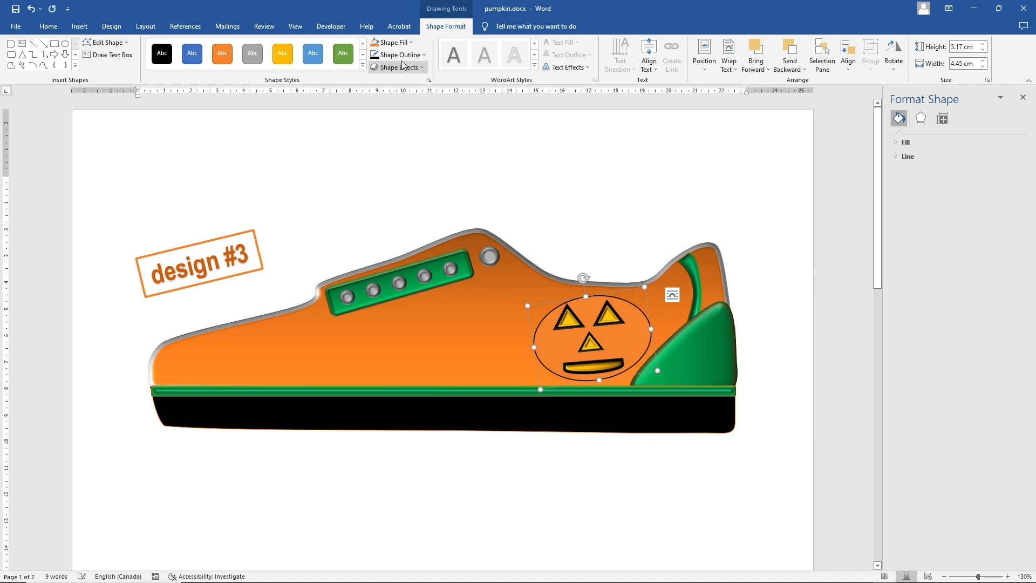
Apply the Slant bevel to the orange oval behind the jack-o'-lantern face
click(399, 66)
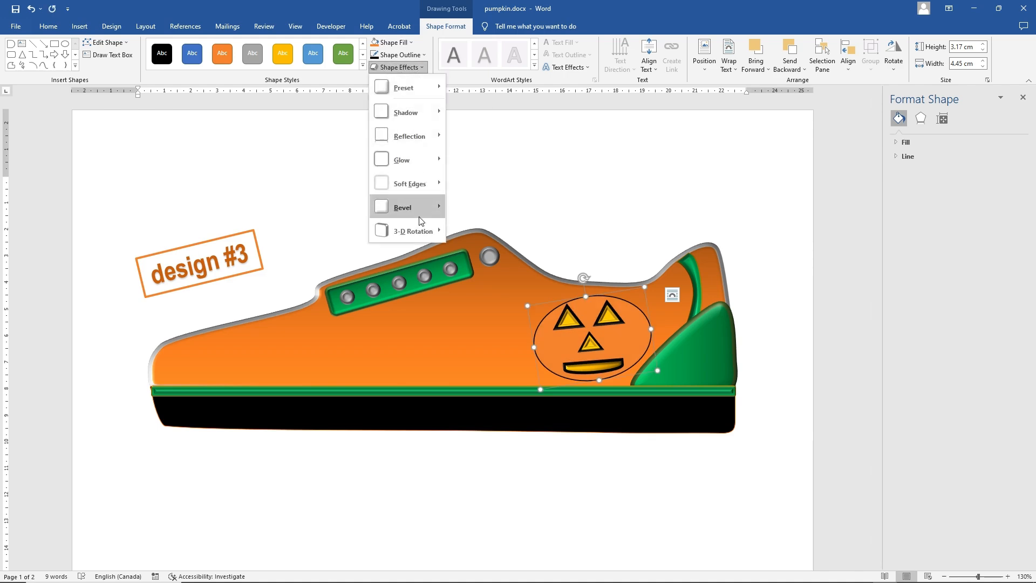
mouse_move(419, 212)
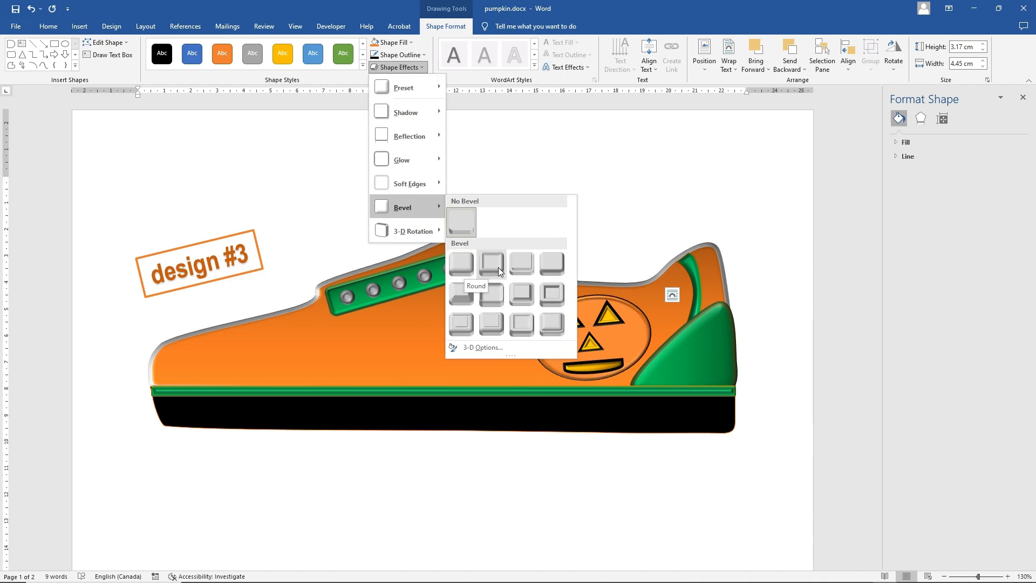
click(552, 267)
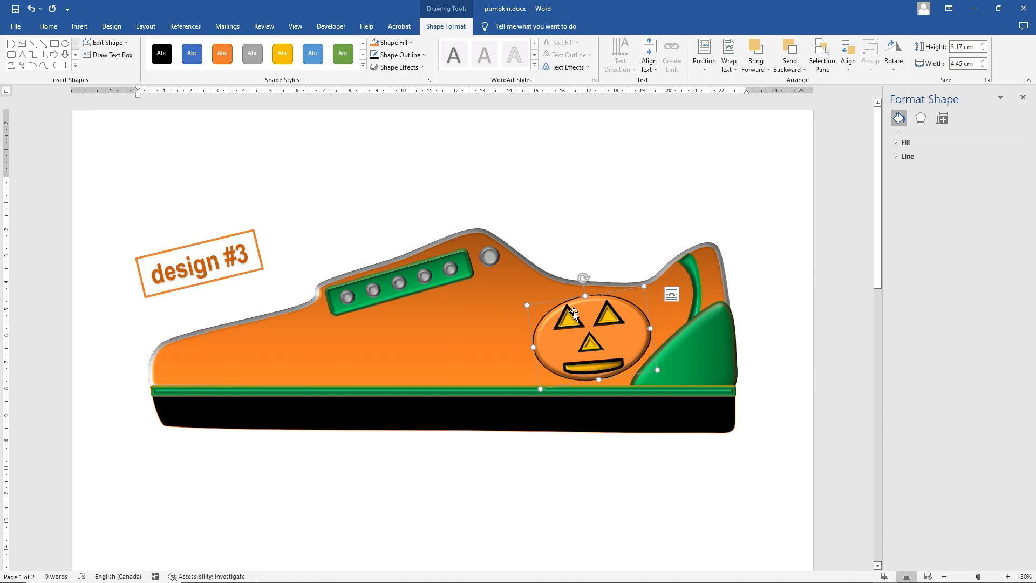
Draw a flowchart Delay shape about 2.28 cm high by 2.76 cm wide above the shoe and fill it with standard green
click(80, 25)
click(149, 52)
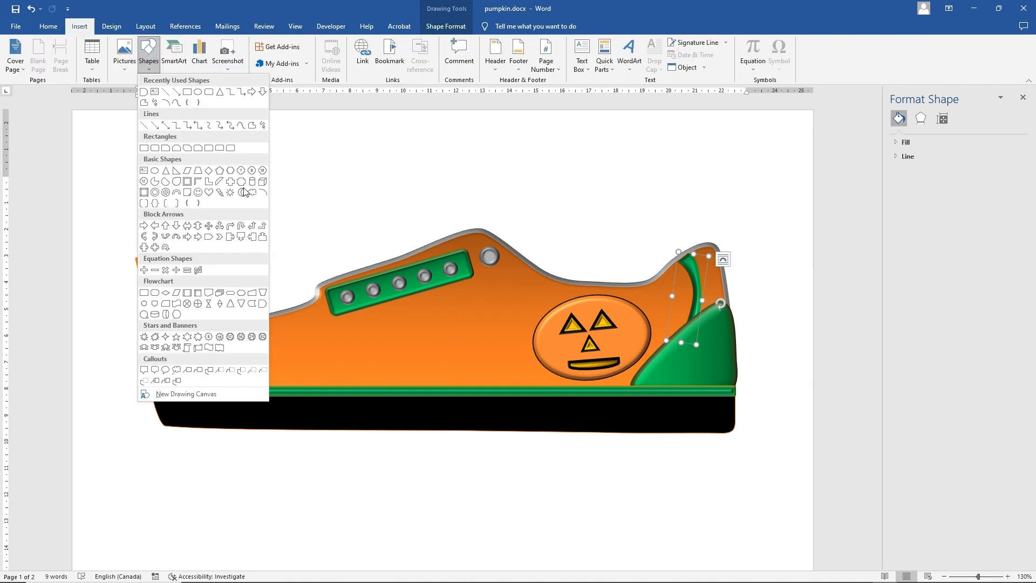
click(262, 303)
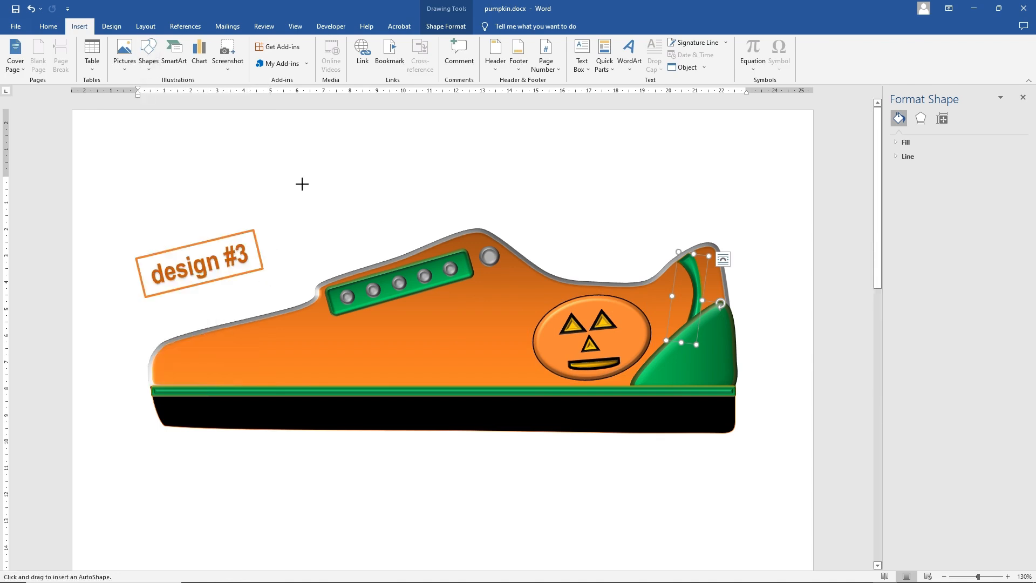
drag(302, 184, 378, 244)
click(392, 42)
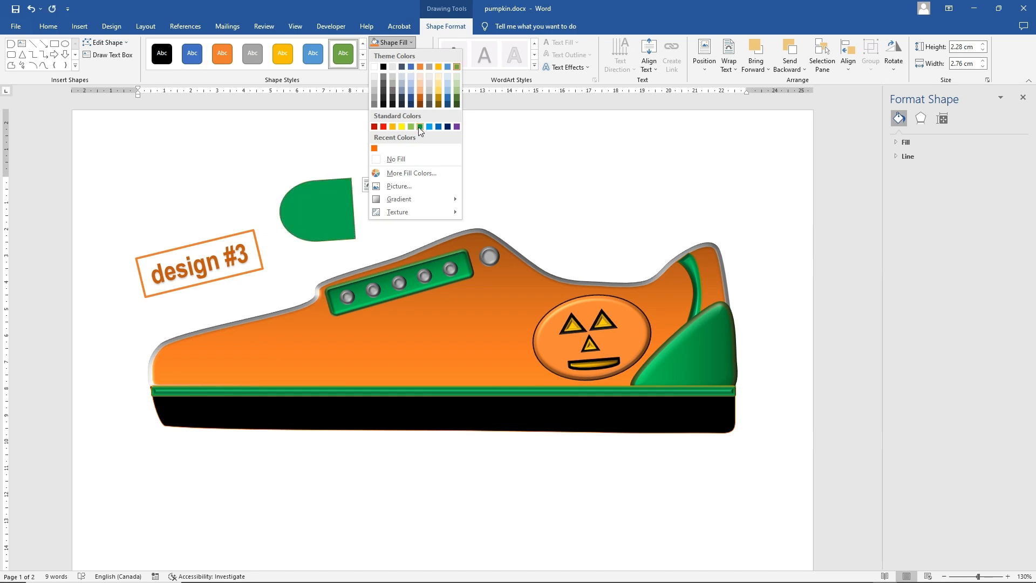
click(420, 127)
Move the green shape onto the toe and reshape its points to follow the shoe front, about 2.78 cm high by 5.44 cm wide
drag(343, 221, 261, 348)
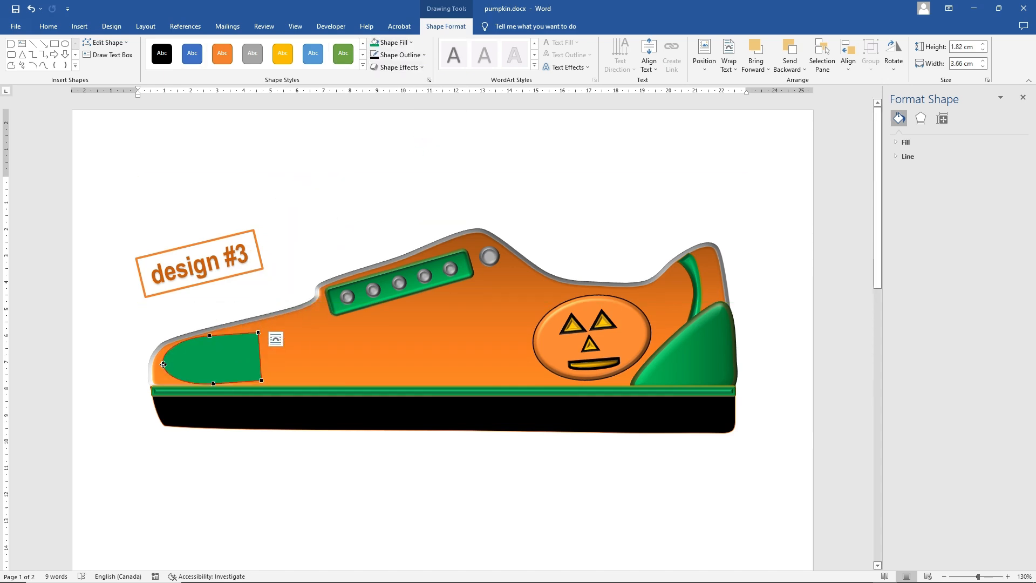
drag(162, 363, 156, 370)
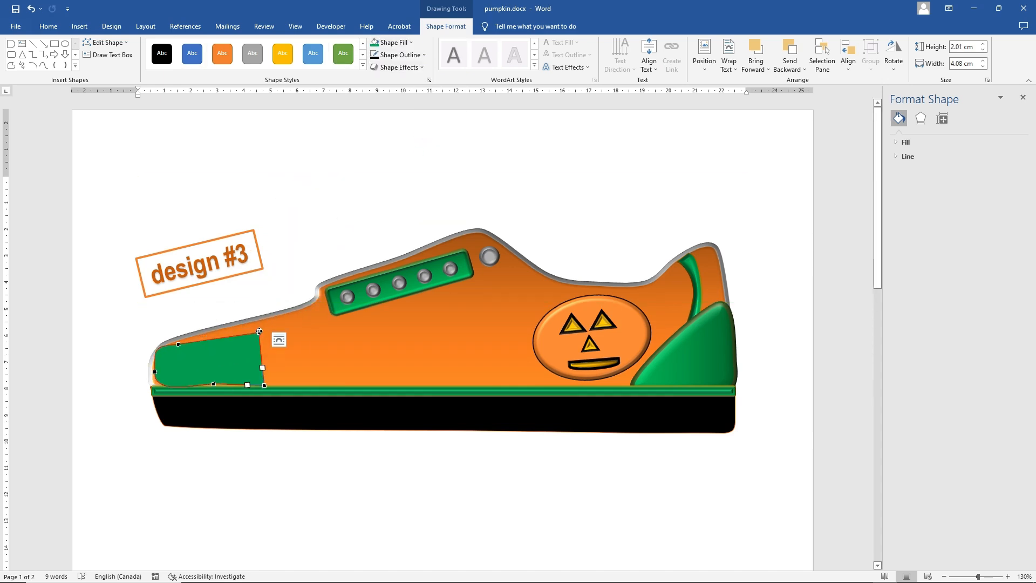
drag(259, 330, 284, 314)
Layer the green toe cap behind the sole stripe but in front of the orange body, and shift it into place on the toe
click(263, 369)
right_click(262, 369)
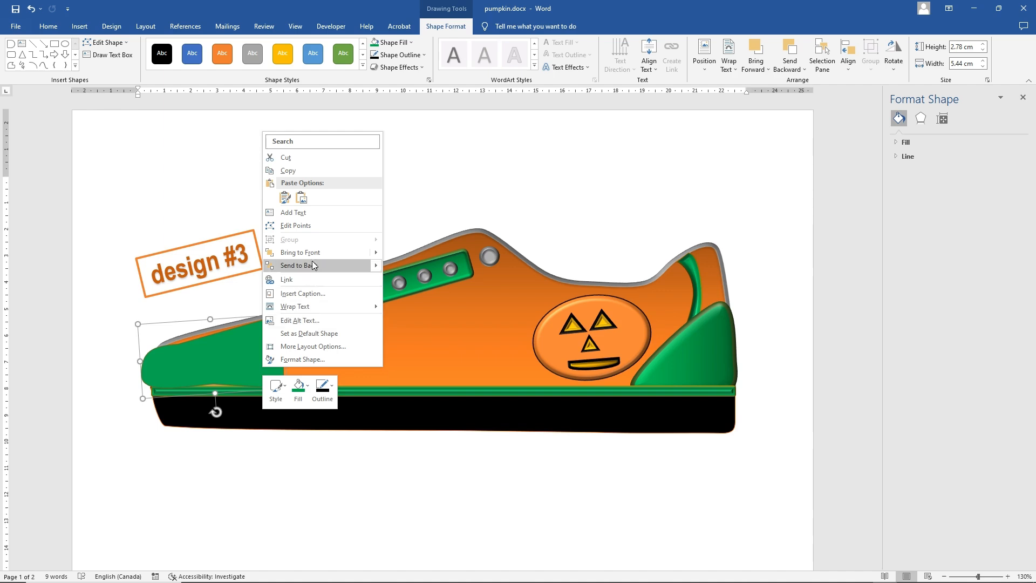
click(306, 267)
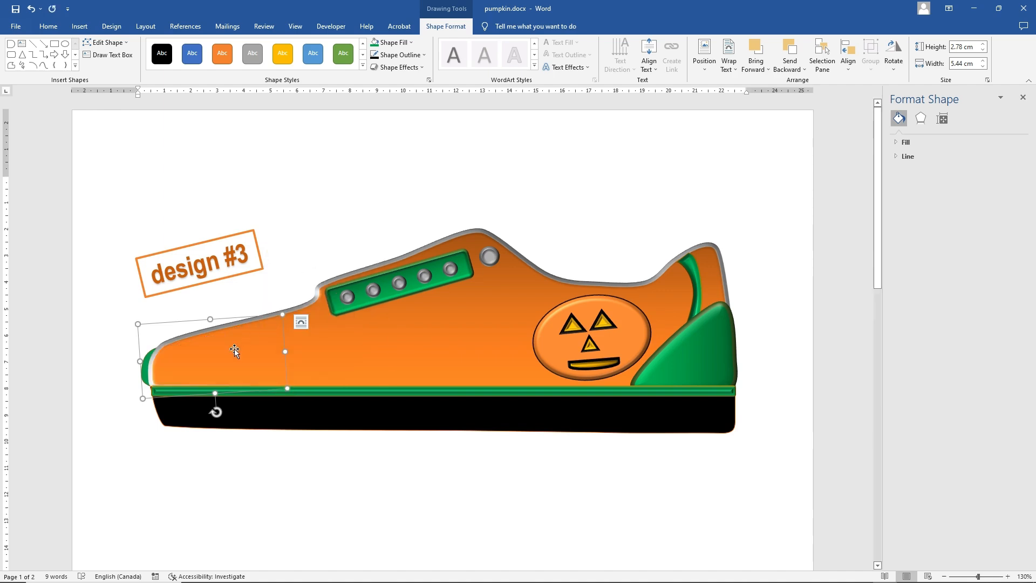
right_click(145, 372)
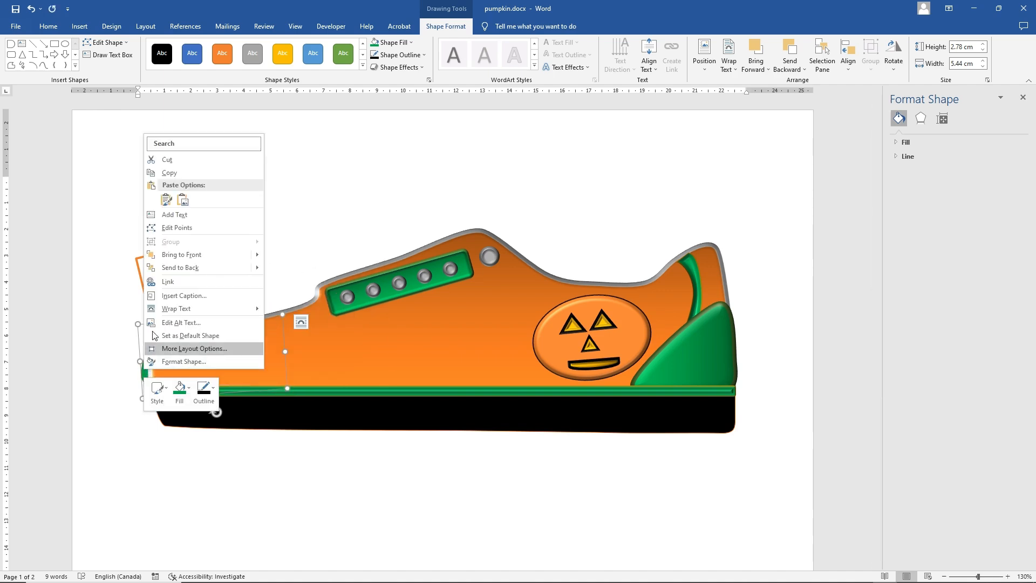
mouse_move(253, 254)
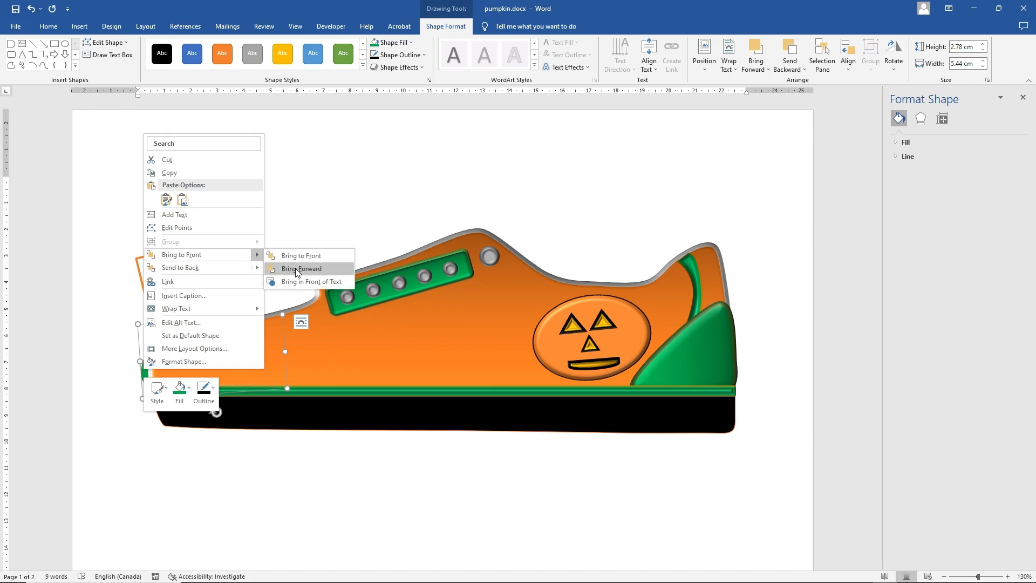
click(302, 267)
drag(206, 370, 221, 359)
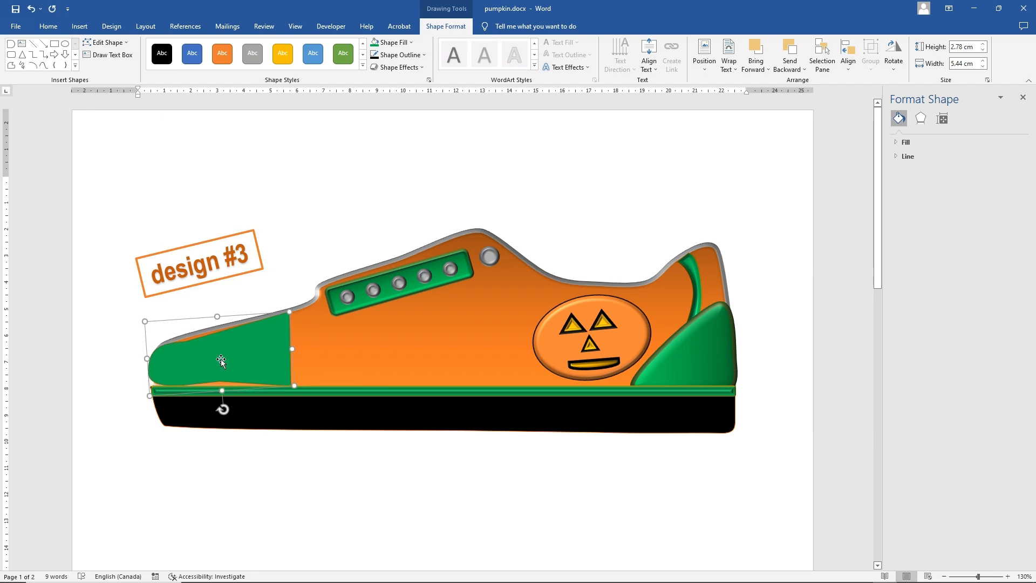
Edit the toe cap's points so its lower and front edges follow the shoe, and remove its outline
right_click(228, 364)
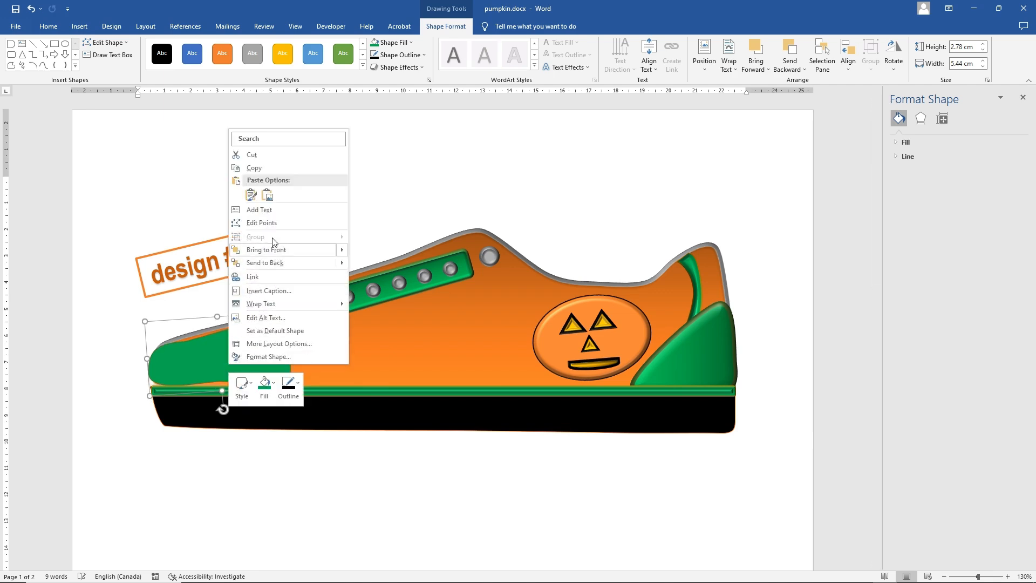
click(270, 224)
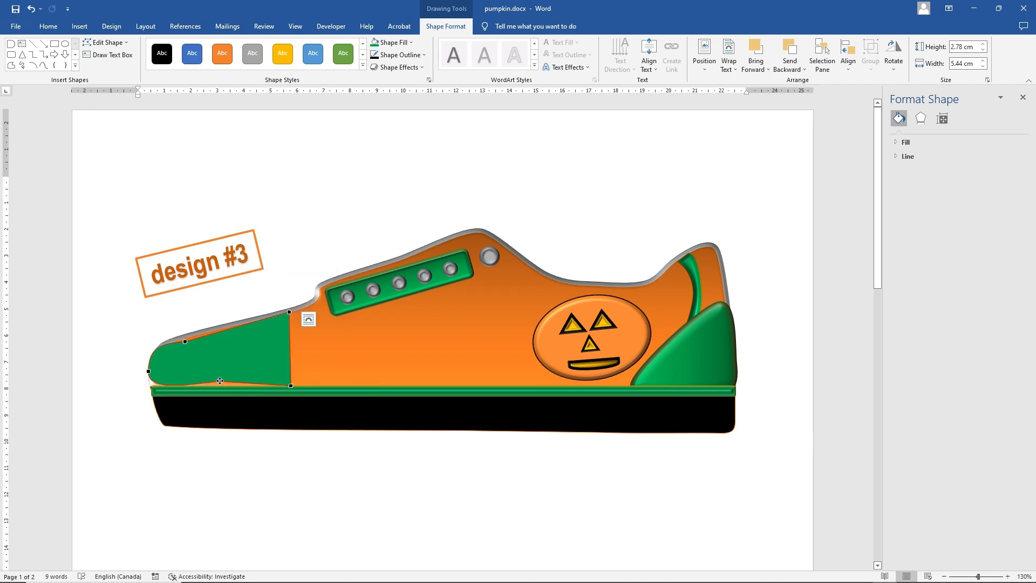
drag(219, 380, 218, 388)
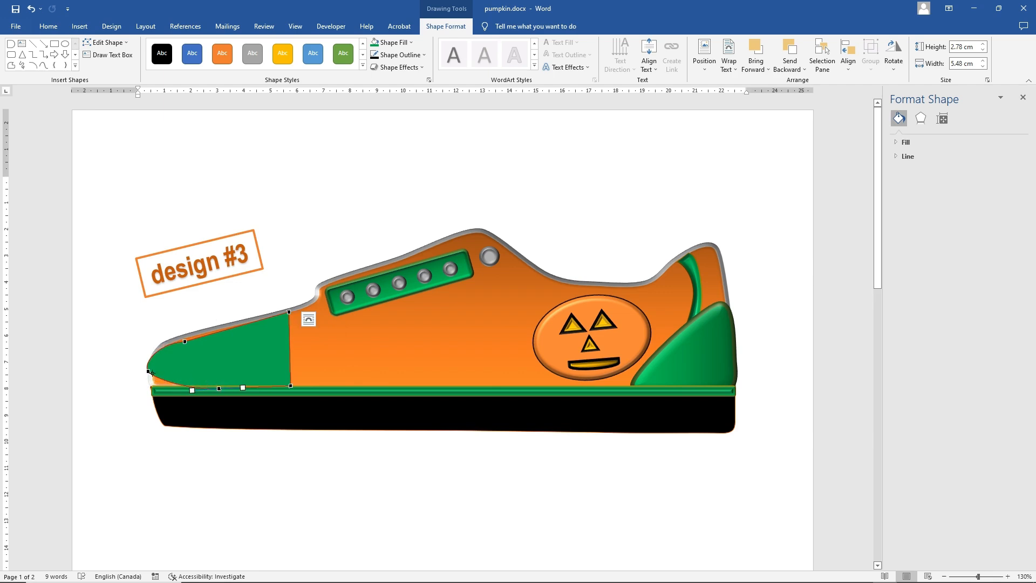
drag(150, 371, 155, 359)
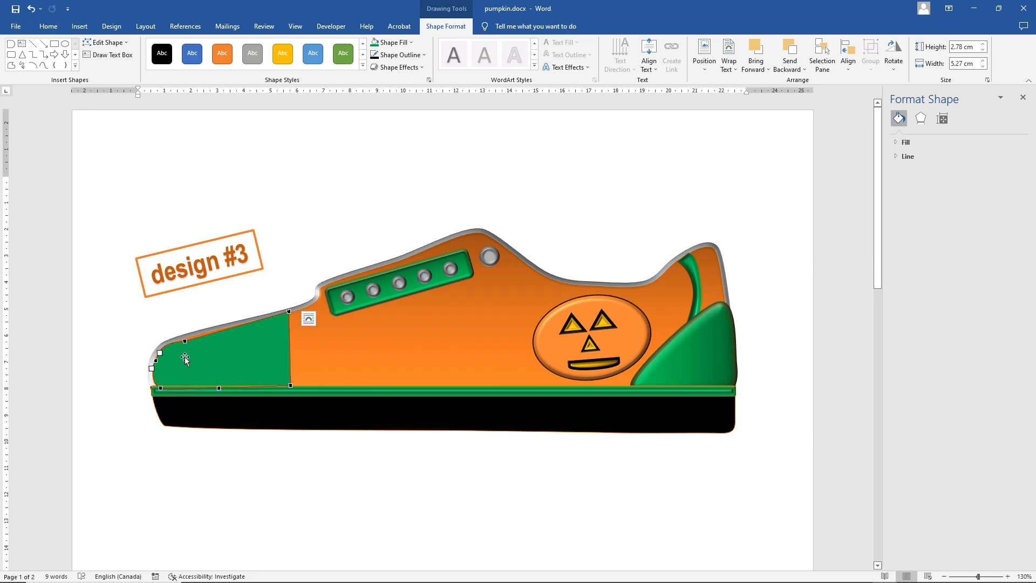
click(399, 55)
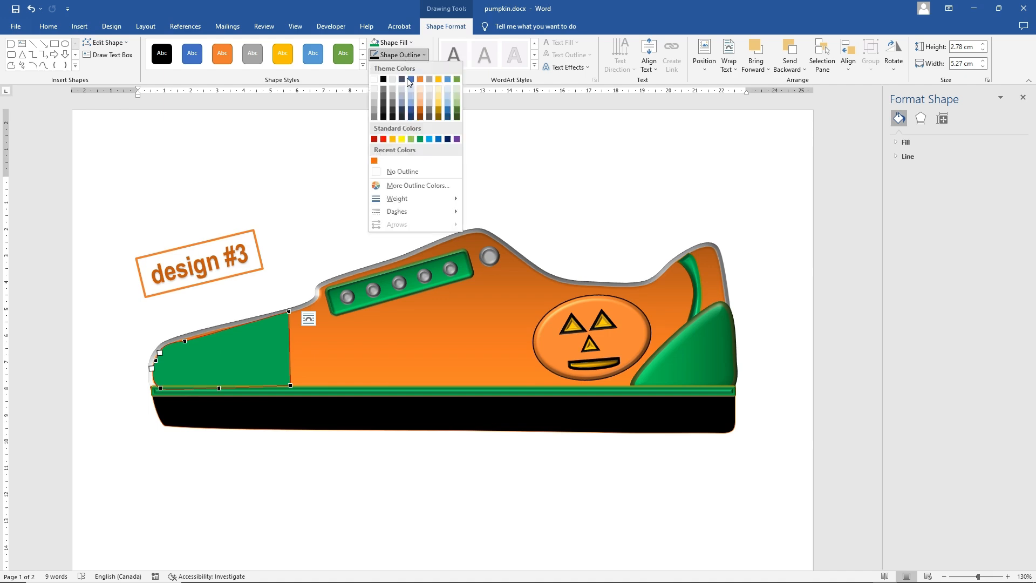
click(406, 169)
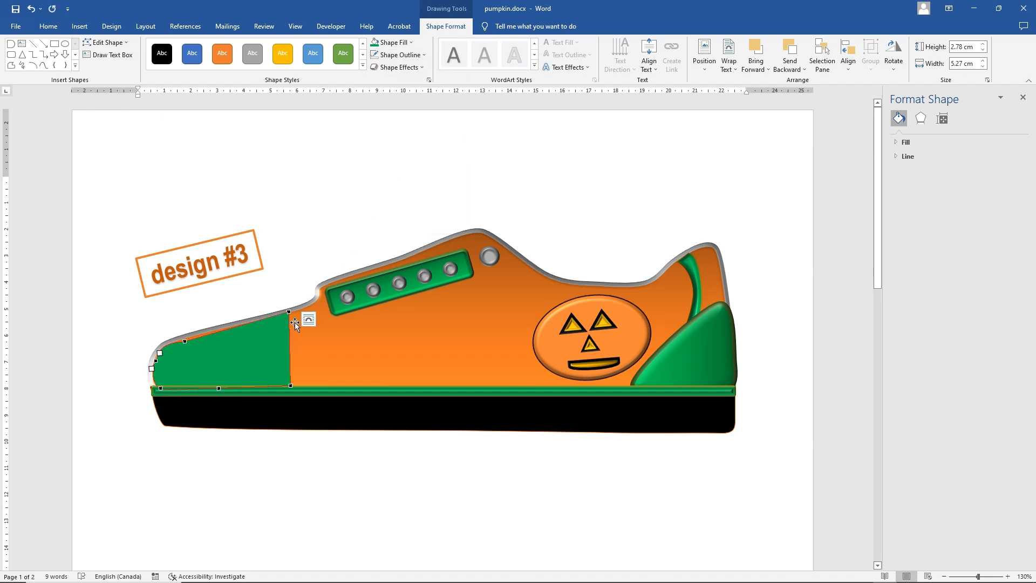
Fit the toe cap's upper edge to the shoe and extend it below the eyelet strip into a point, about 4.27 by 14.13 cm overall
click(185, 341)
drag(184, 339, 183, 340)
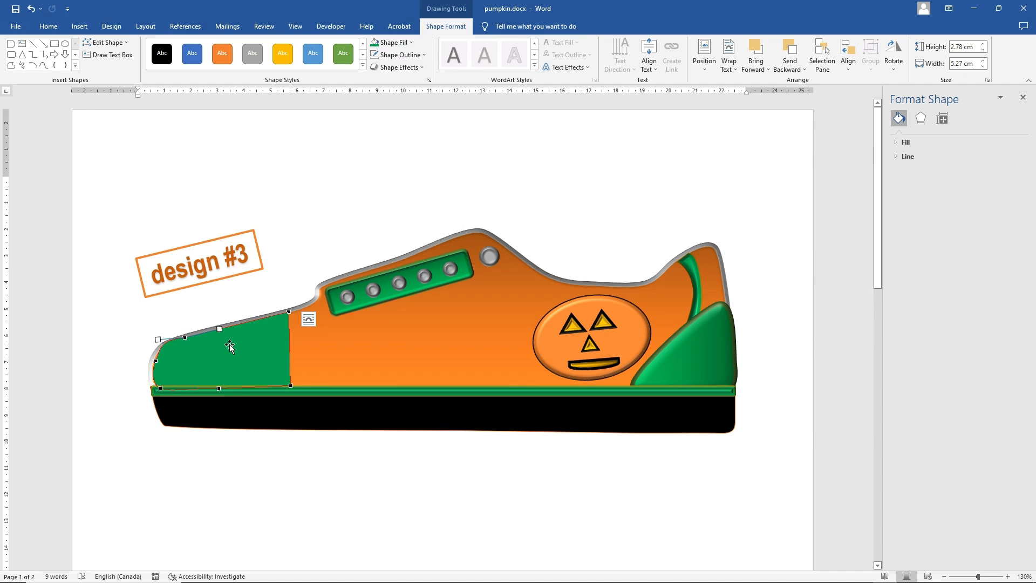
drag(300, 373, 322, 388)
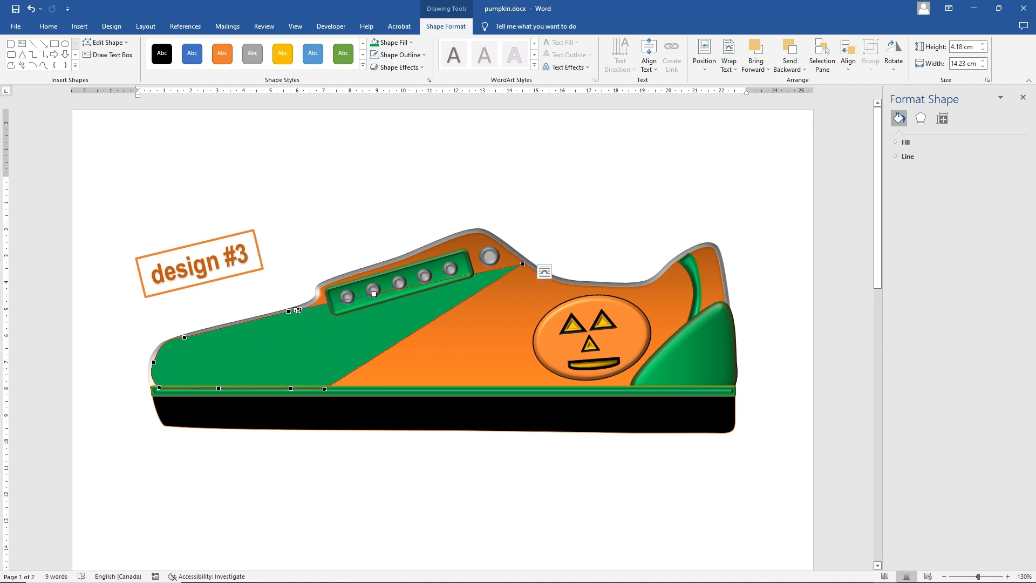
drag(302, 308, 349, 323)
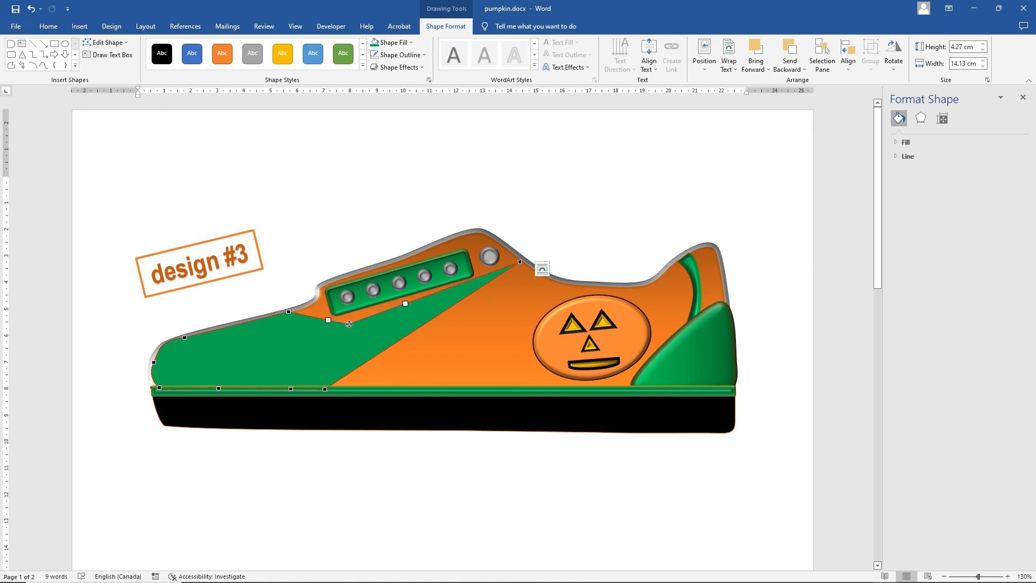
Apply the Relaxed Inset bevel to the extended green toe panel
click(398, 67)
mouse_move(420, 210)
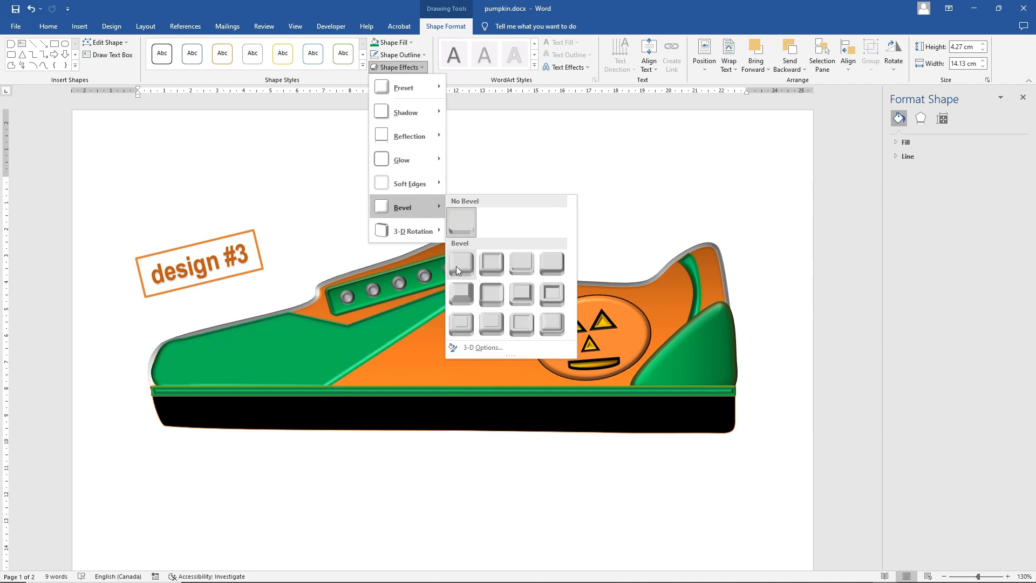
click(494, 265)
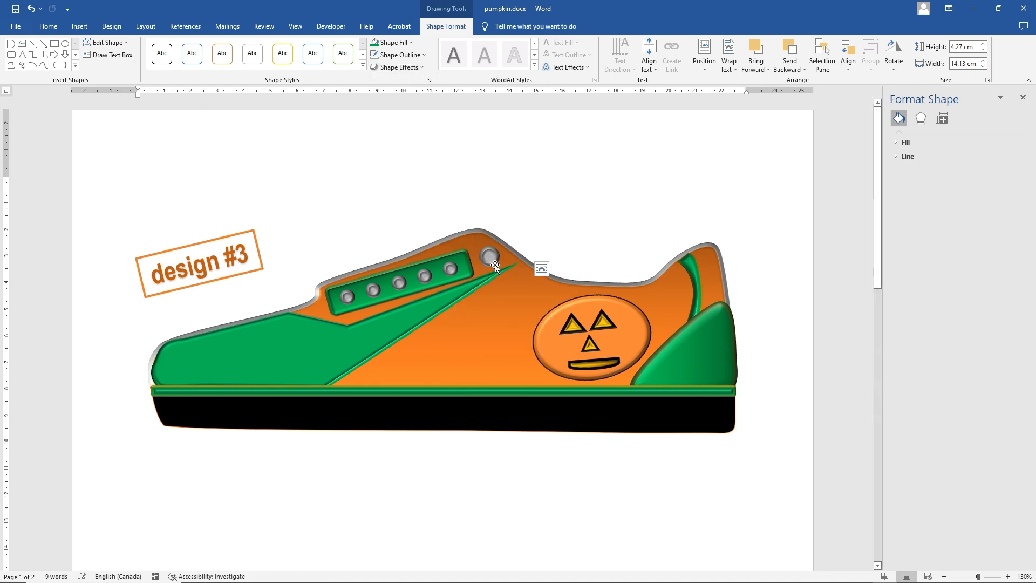
click(585, 221)
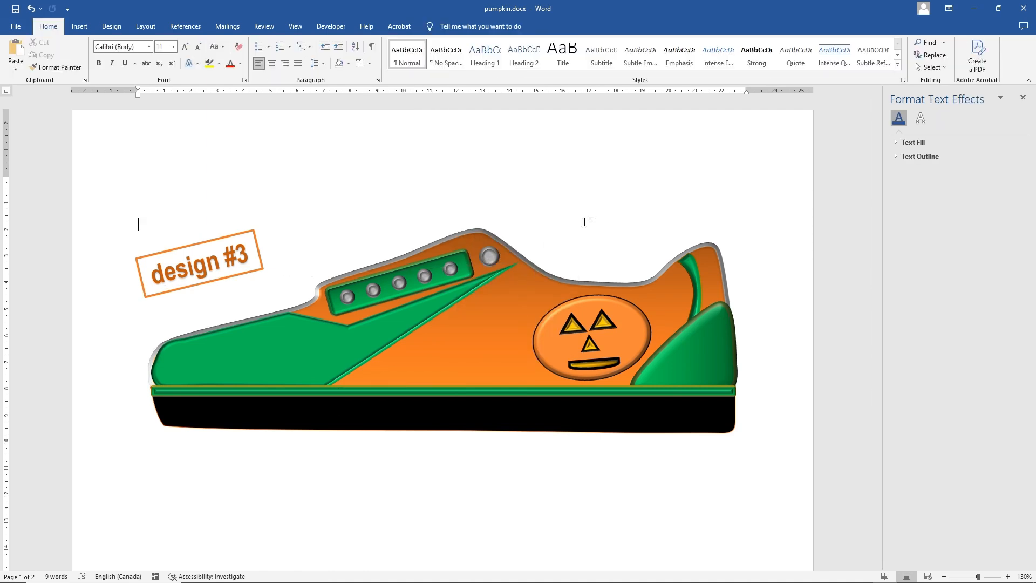
Give the green toe panel the dark-variation From Center gradient
click(292, 356)
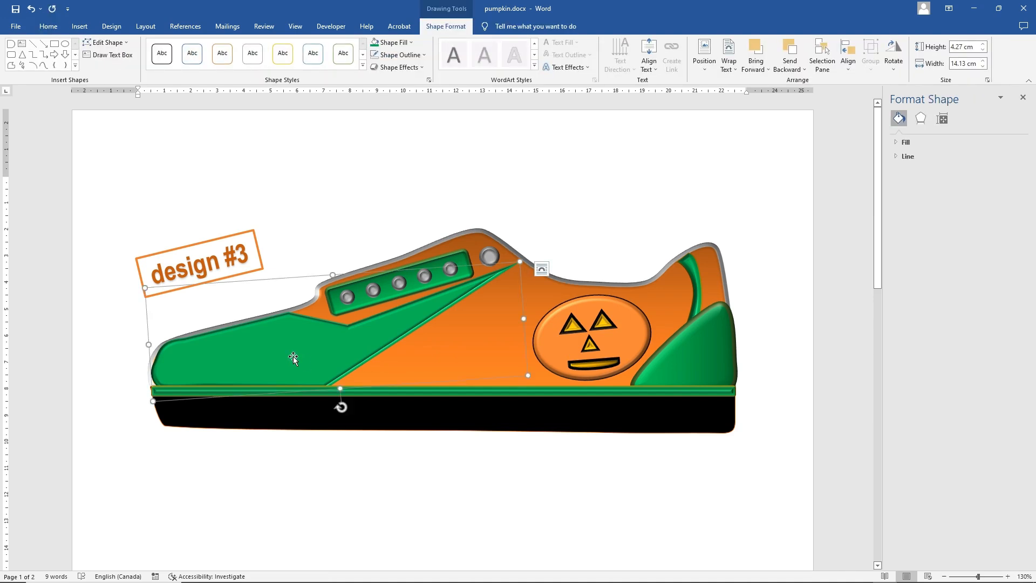
click(409, 43)
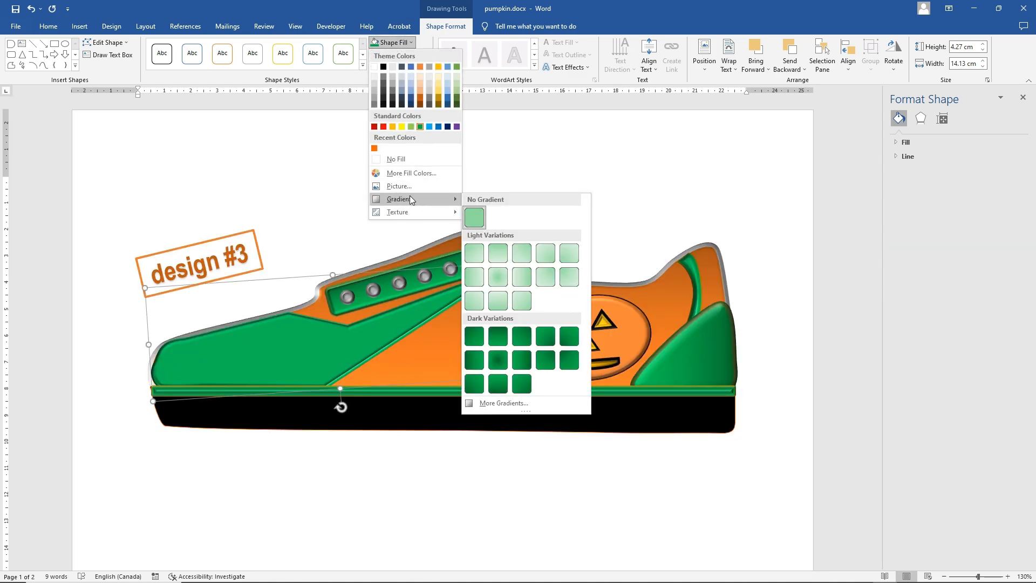
click(498, 360)
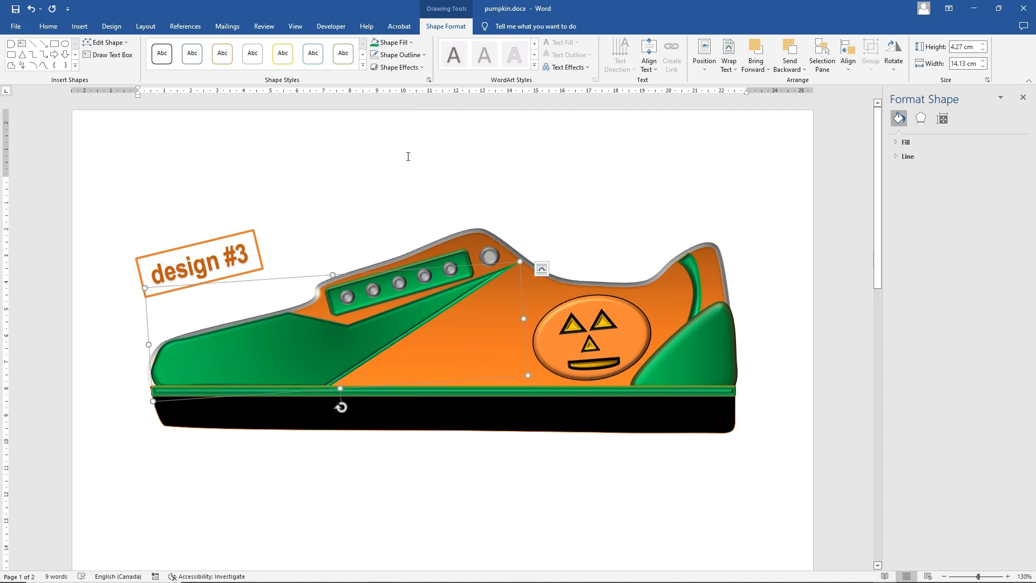
click(383, 170)
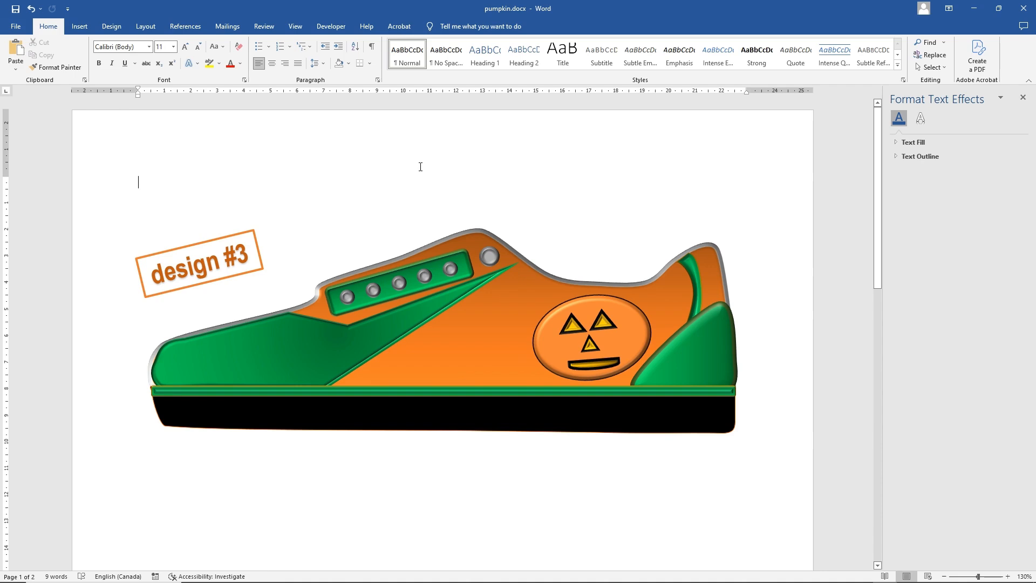